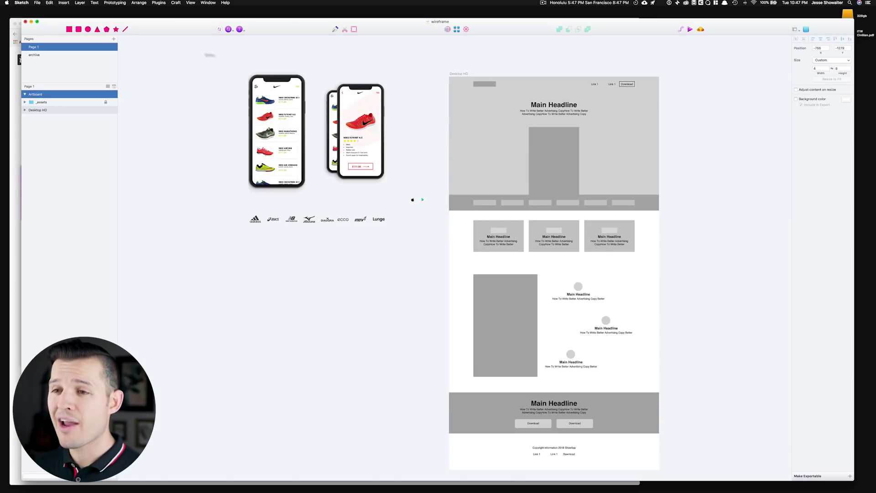
- Browse the InVision inspiration board screens, narrowing the browser so Sketch shows alongside
scroll(451, 229, "up", 5)
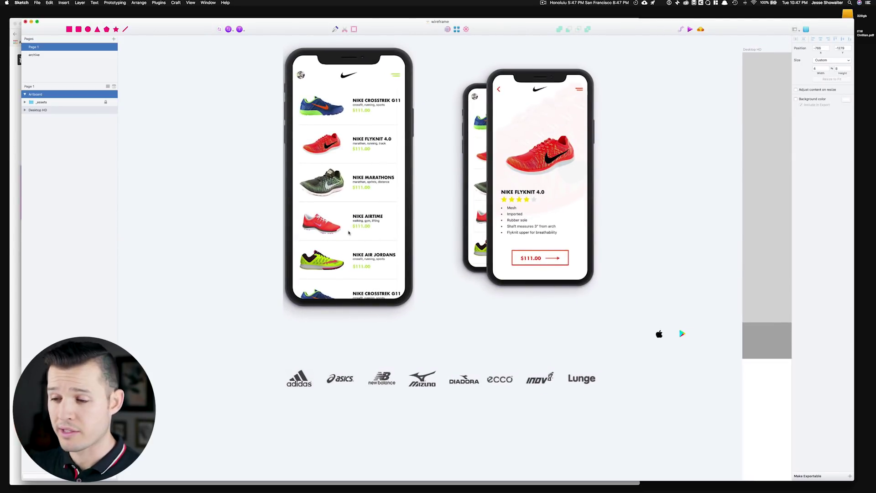
left_click_drag(379, 311, 365, 142)
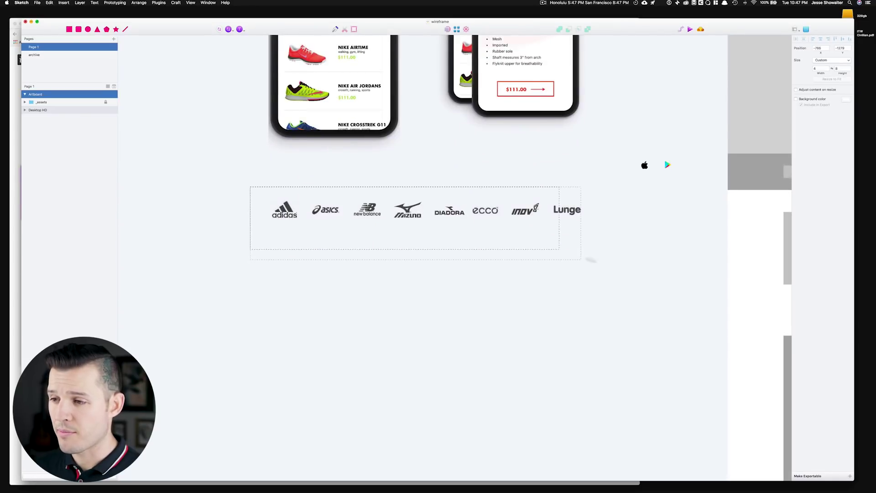
scroll(591, 260, "up", 3)
scroll(660, 300, "down", 5)
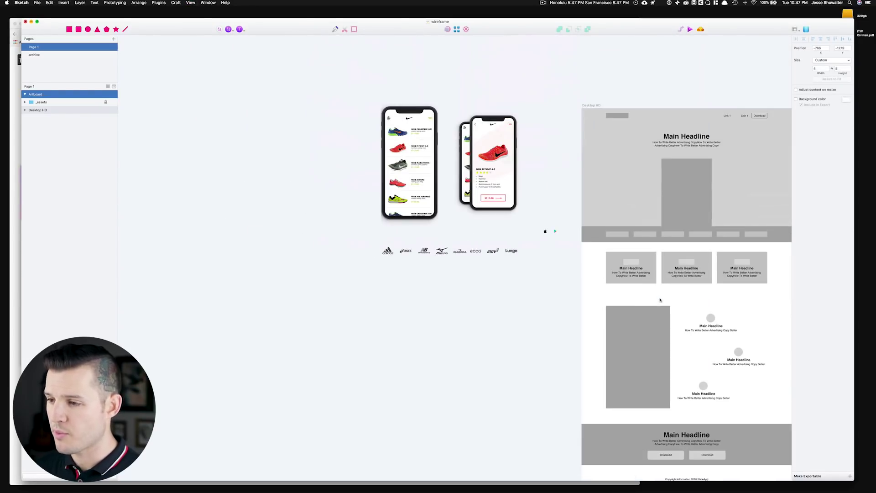
scroll(659, 300, "left", 5)
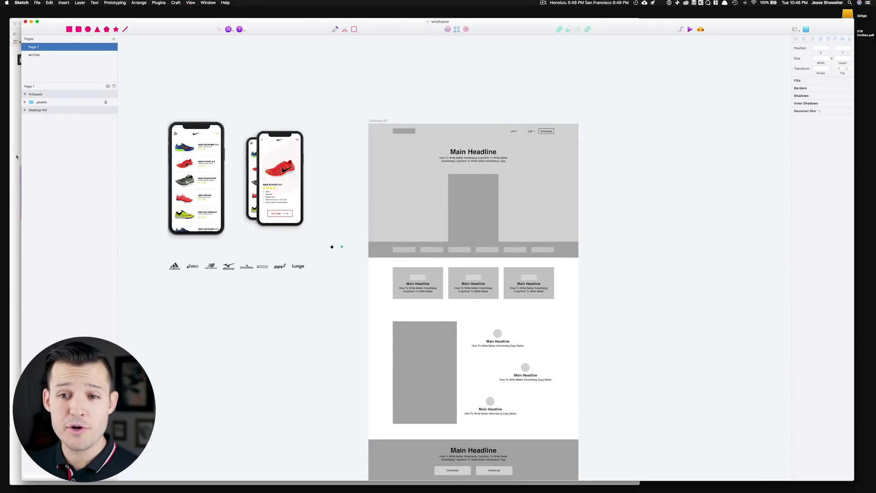
left_click(17, 157)
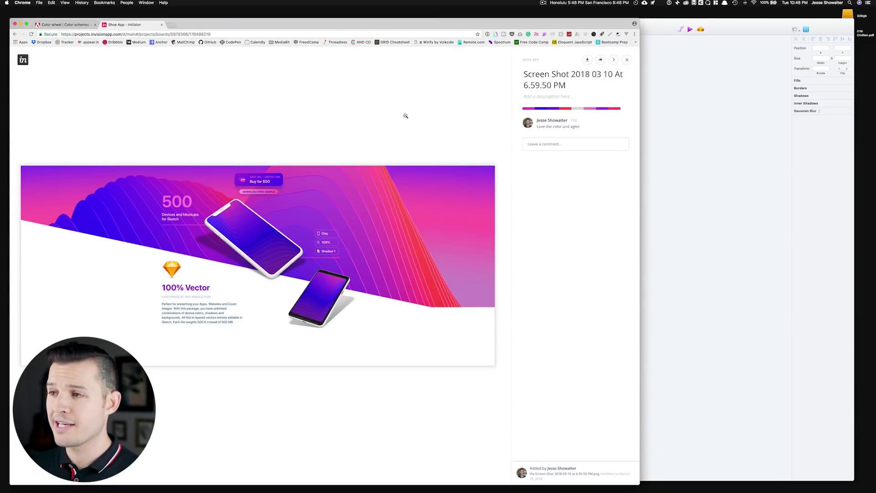
key("Escape")
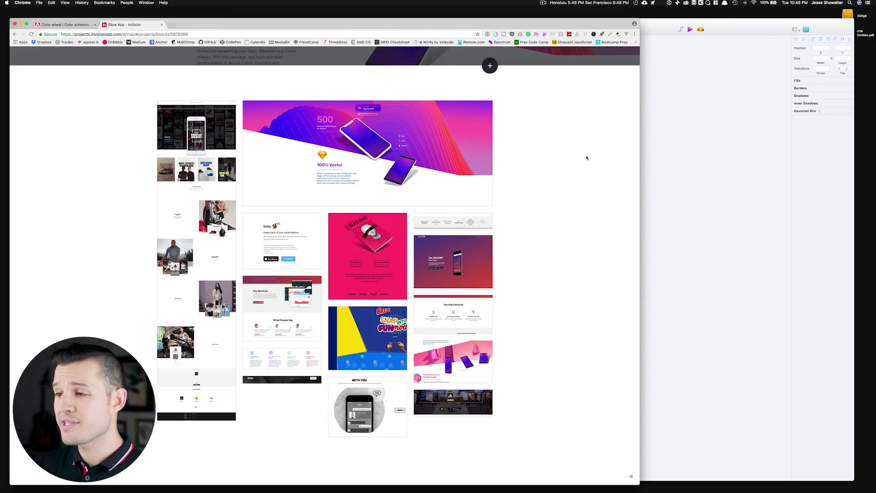
left_click_drag(638, 154, 417, 154)
left_click(374, 196)
key("Right")
key("Right")
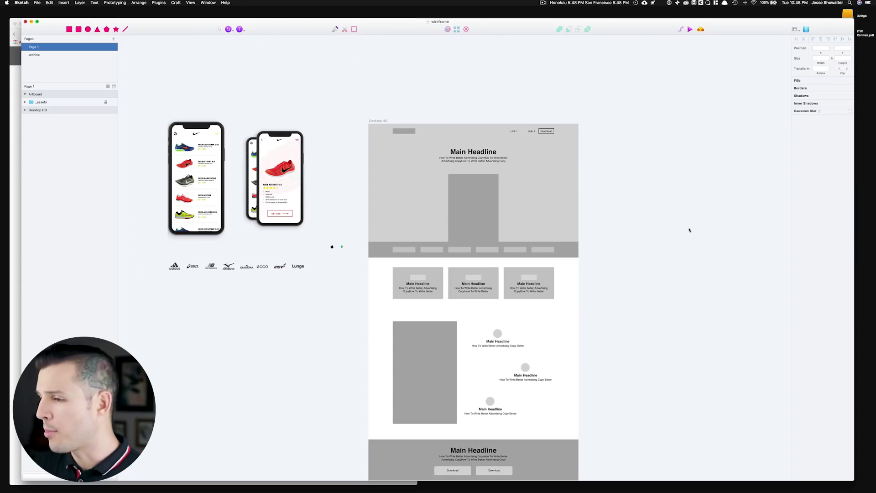
scroll(689, 230, "right", 5)
- Add a blank Desktop HD artboard and name it styletile
key("a")
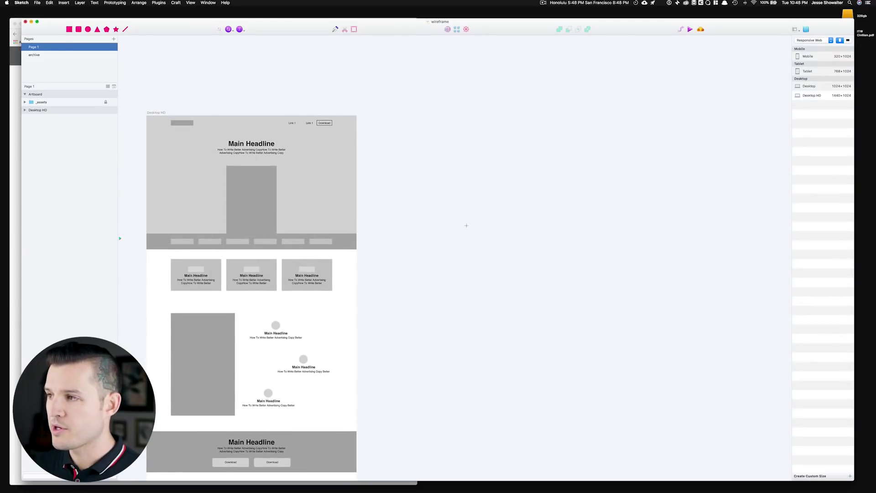
left_click(816, 95)
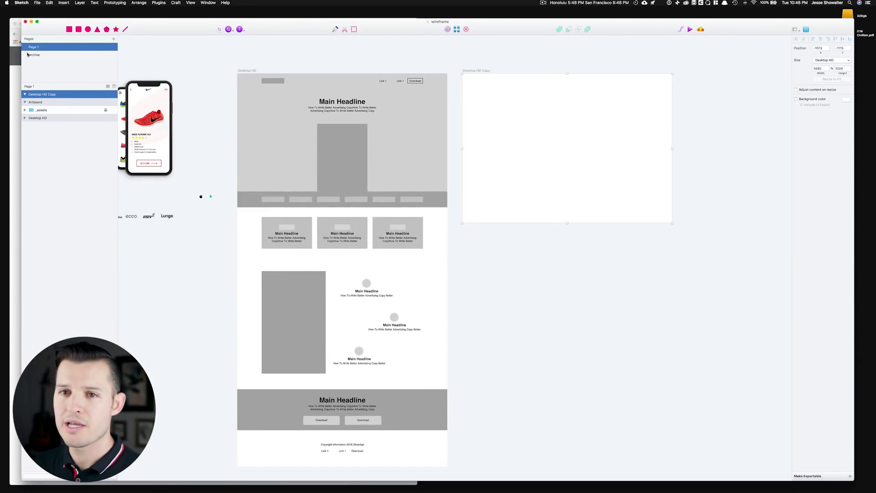
key("super+r")
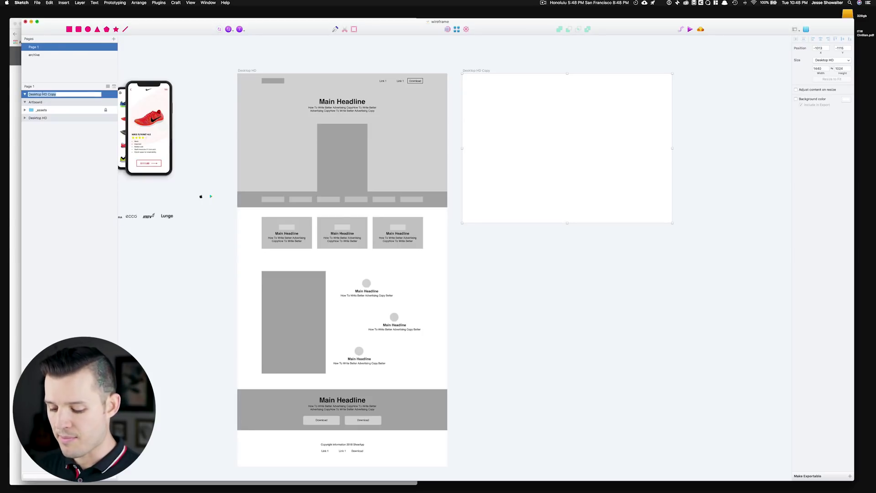
type("style")
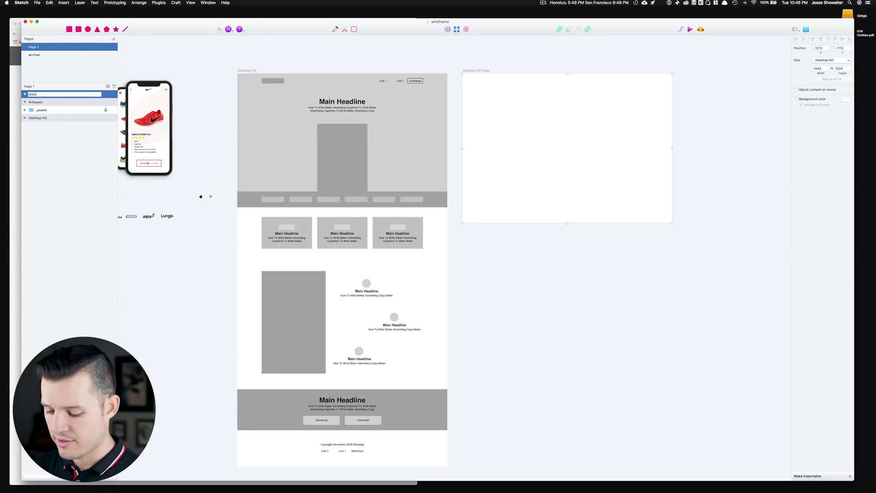
type("tile")
key("Return")
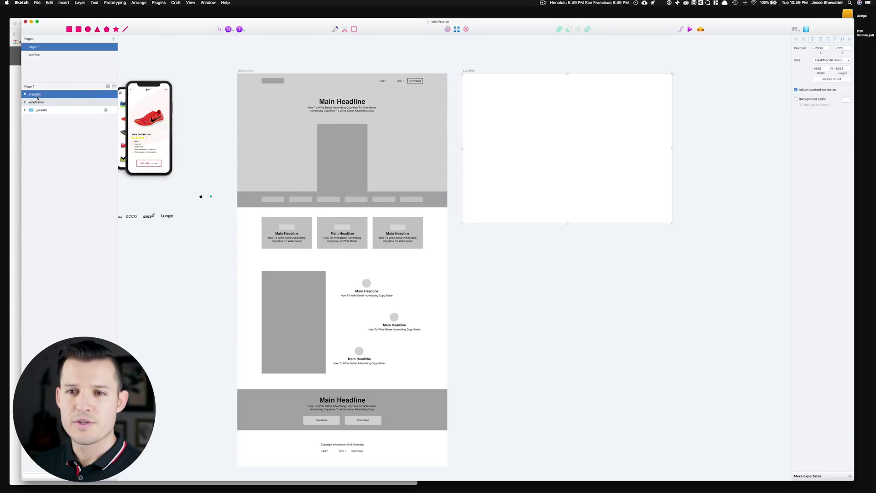
left_click_drag(444, 65, 689, 247)
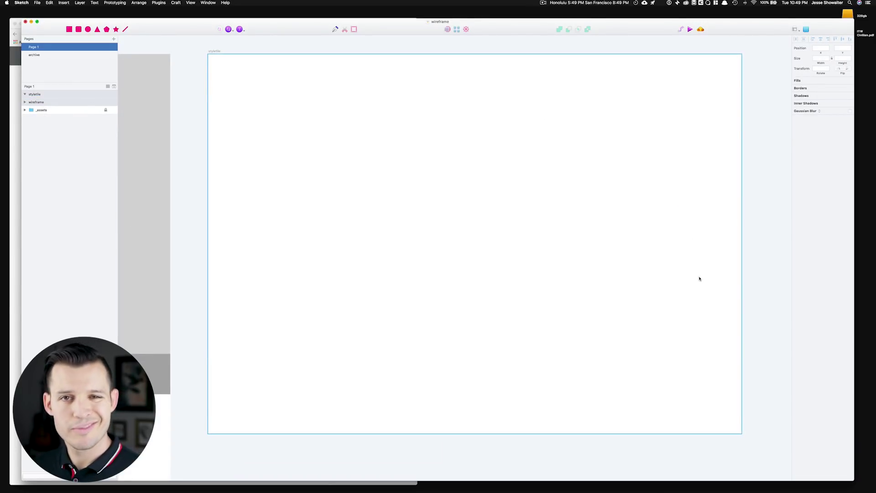
- Draw a black rectangular bar at the styletile artboard's top-left
key("r")
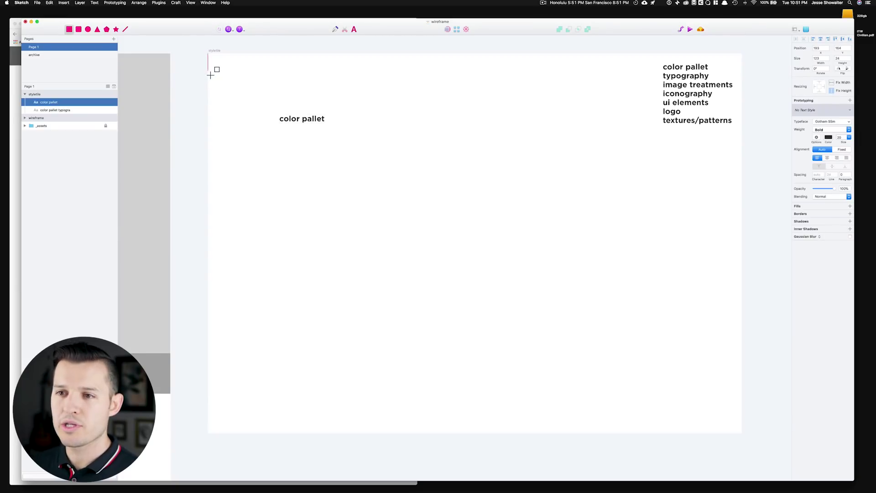
left_click_drag(208, 69, 275, 87)
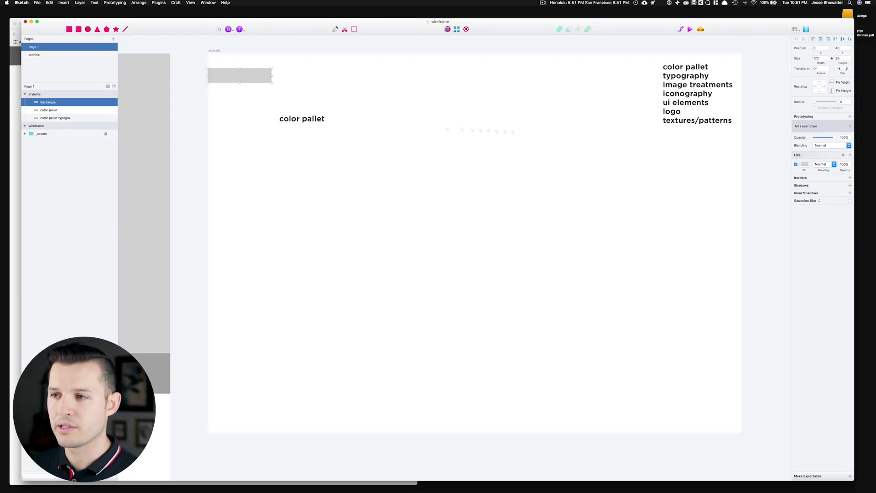
left_click(802, 164)
left_click(819, 274)
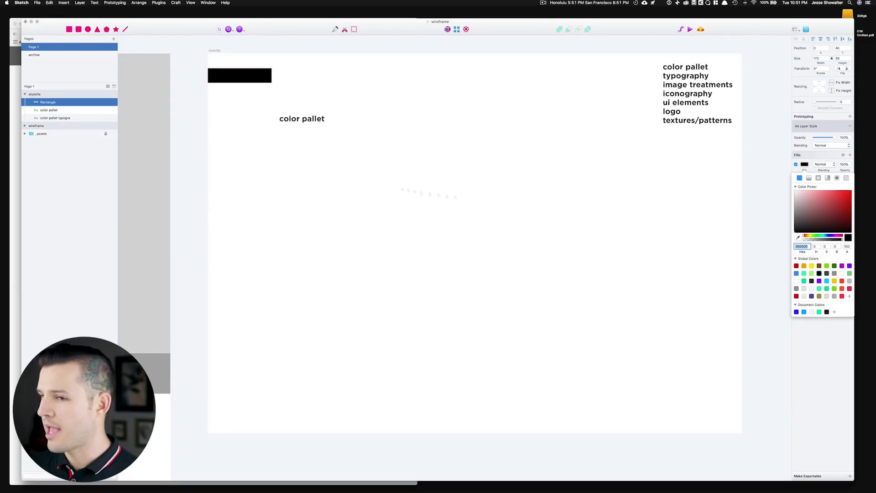
- Make the color pallet heading white Helvetica Regular and place it in front of the bar
left_click(304, 120)
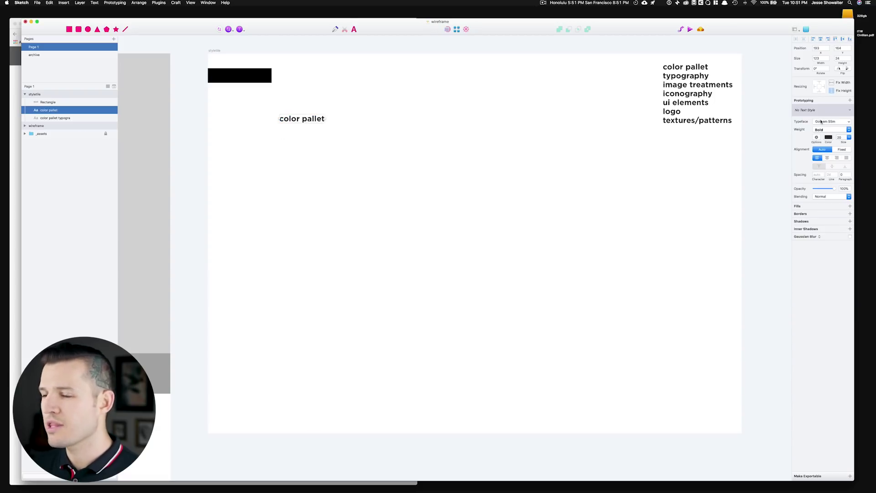
left_click(821, 122)
left_click(803, 151)
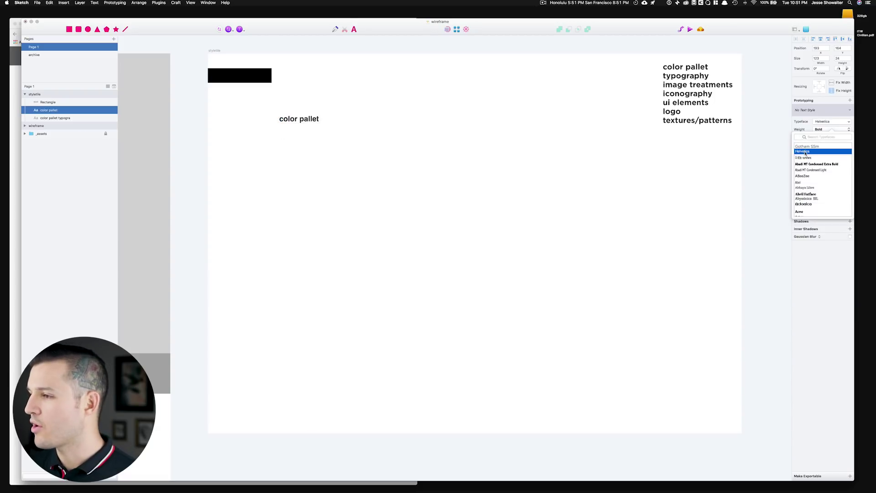
left_click(820, 130)
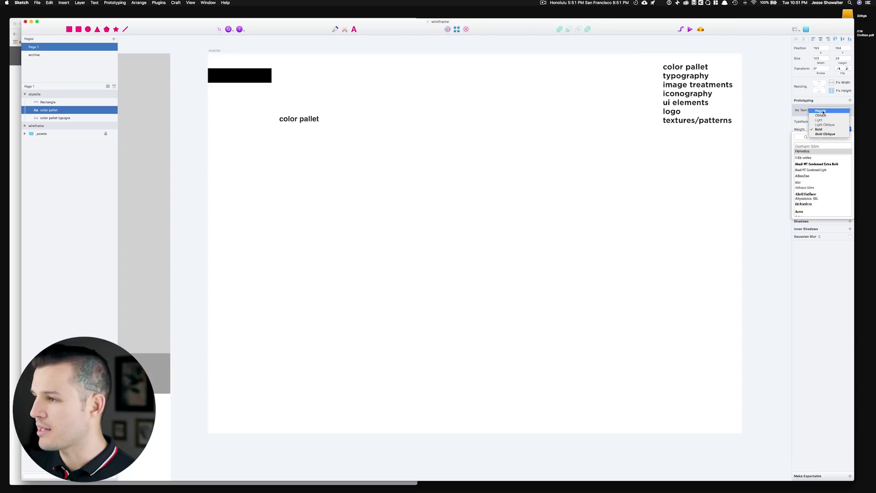
left_click(820, 111)
left_click(828, 137)
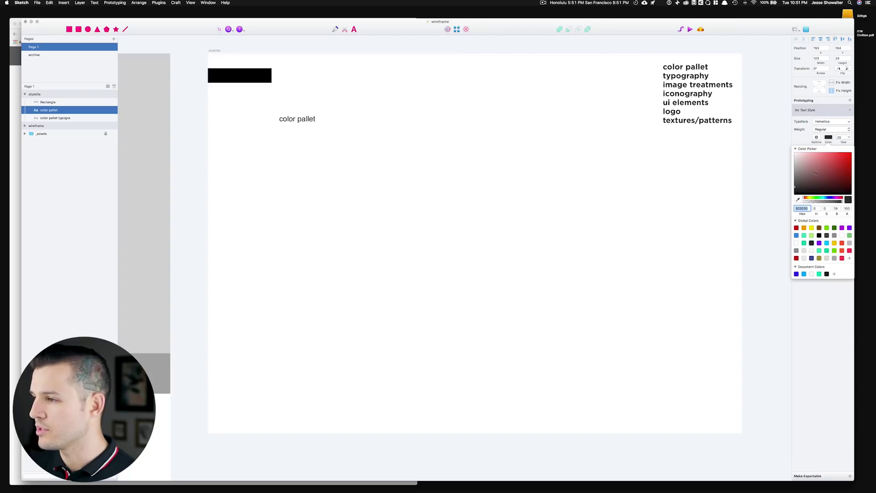
left_click(795, 147)
left_click(387, 180)
left_click_drag(299, 119, 242, 75)
key("alt")
key("super+alt+Up")
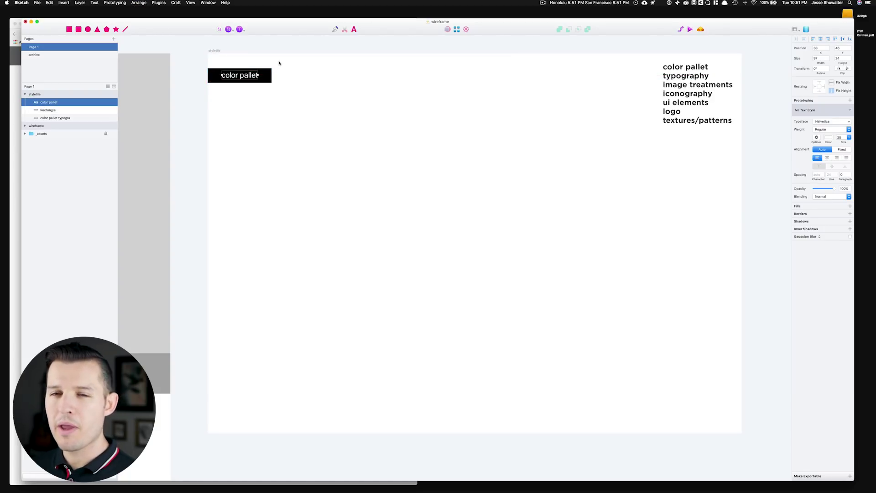
- Set the label to 14 pt, narrow the bar to 143 wide, and create a symbol from both
left_click(839, 137)
key("Down")
key("Down")
key("Down")
key("Down")
key("Down")
key("Down")
key("Down")
key("Down")
key("Down")
key("Down")
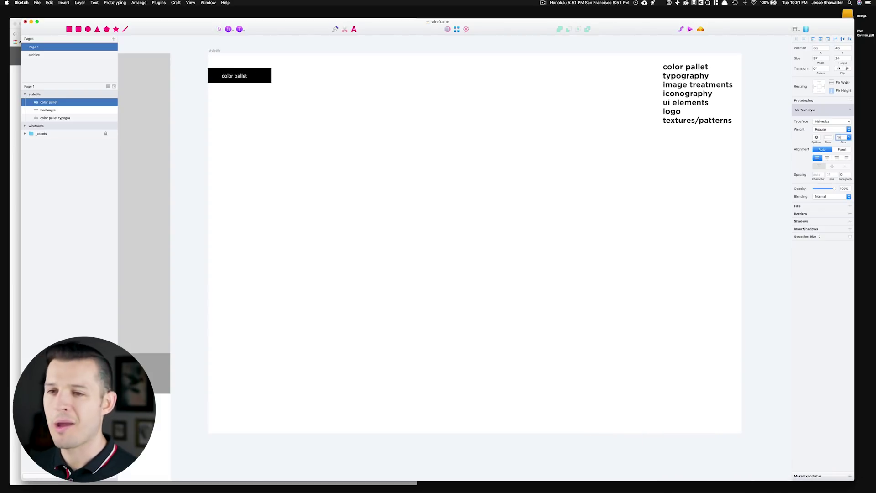
left_click(436, 146)
left_click(269, 76)
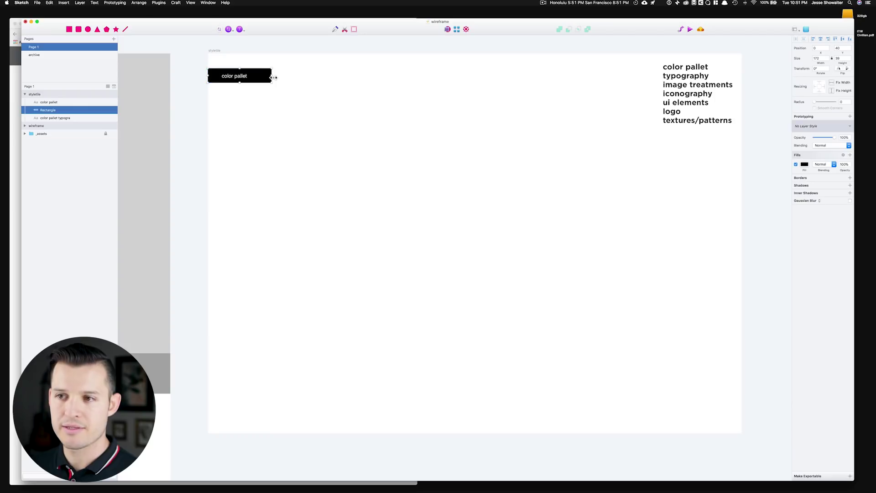
left_click_drag(273, 78, 260, 77)
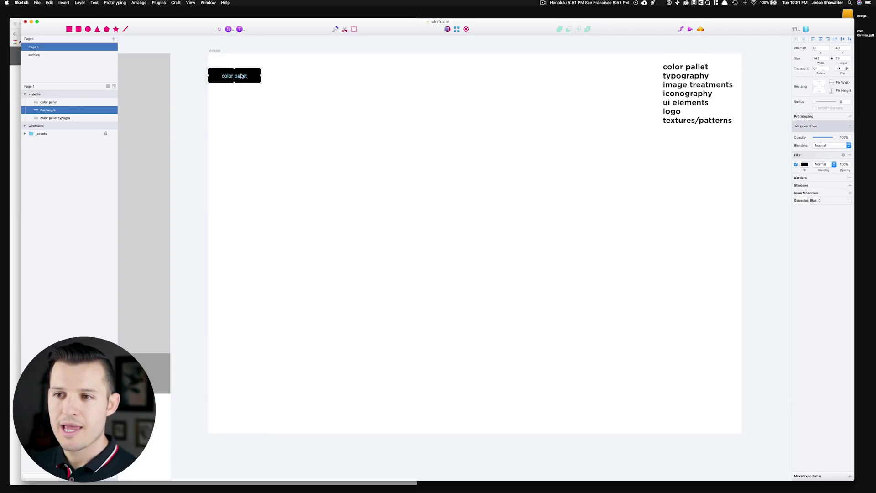
left_click(241, 76, "shift")
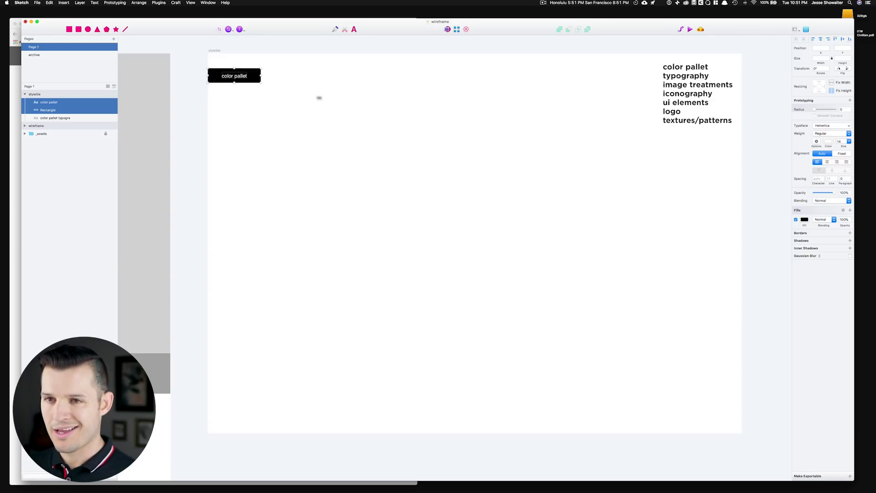
key("super+alt+k")
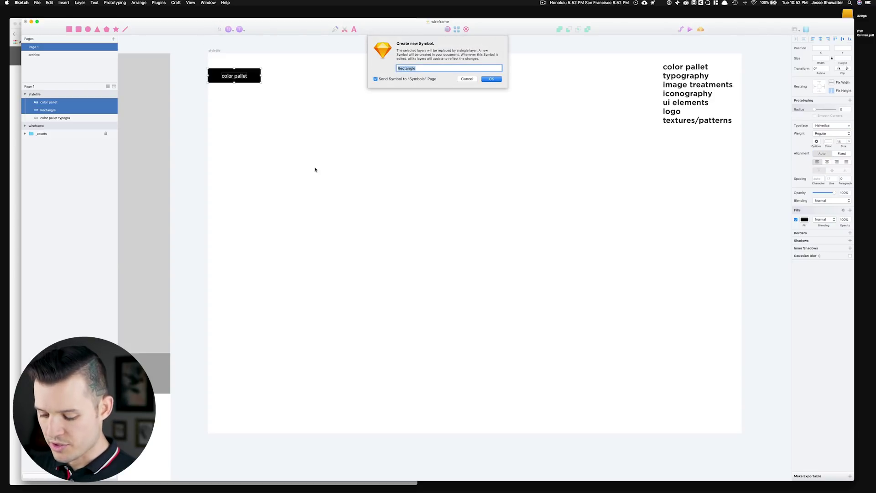
- Name the symbol tag, place two copies below, and relabel the middle copy typography
type("tag")
key("Return")
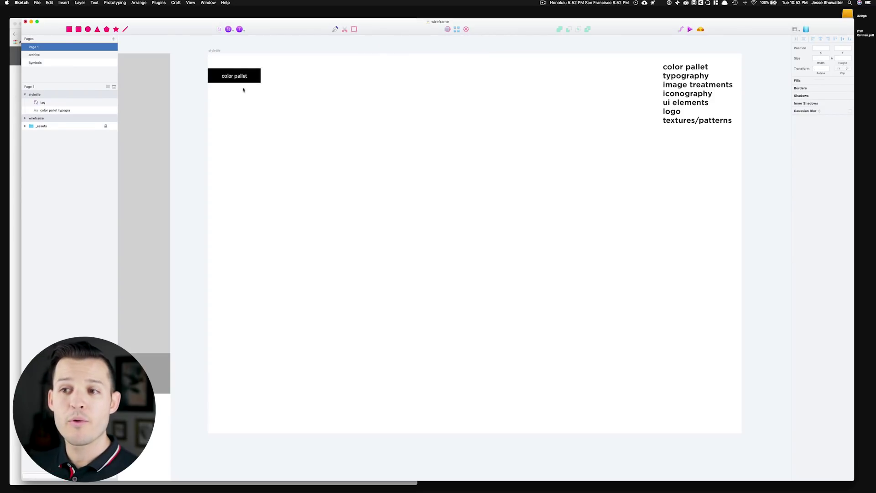
left_click_drag(243, 78, 245, 336)
left_click(254, 198)
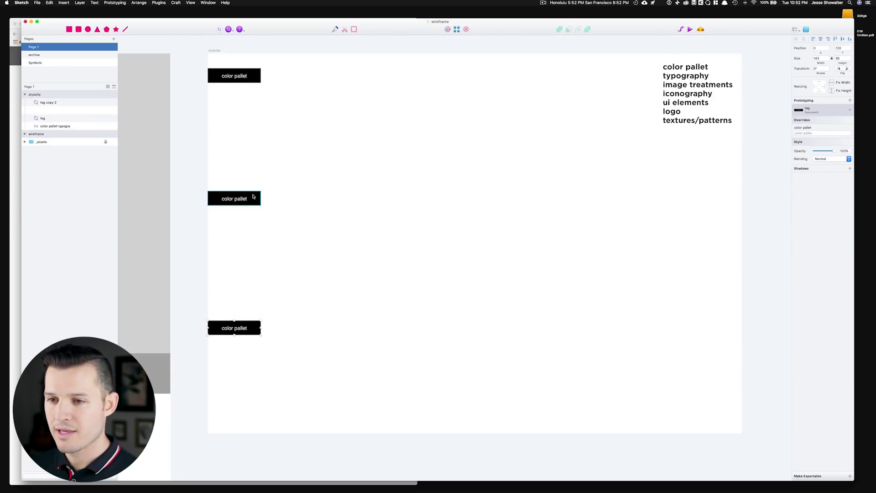
left_click(823, 131)
type("typ")
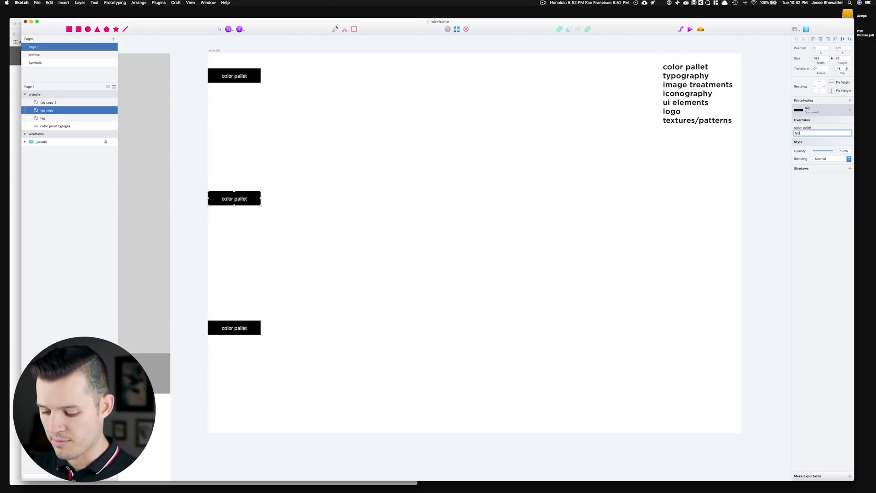
type("ogra")
key("Return")
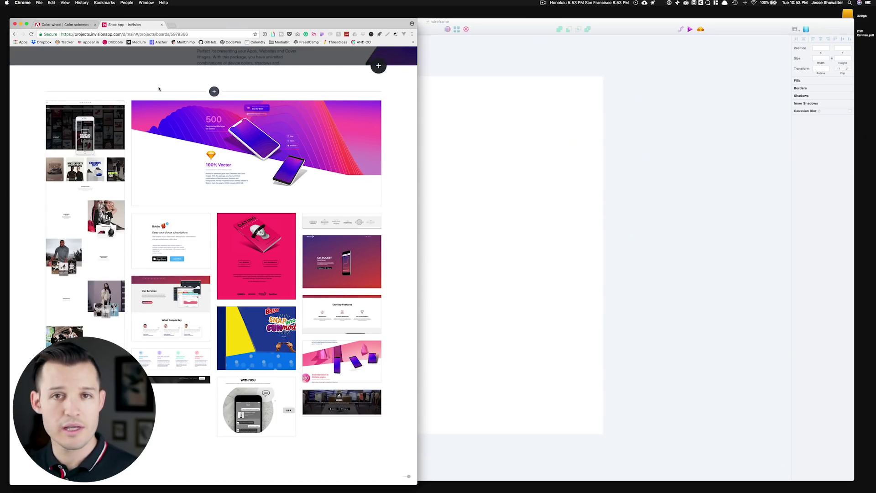
- Search 'color lovers' in a new tab, open colourlovers.com, then return to the Adobe Color wheel
left_click(59, 24)
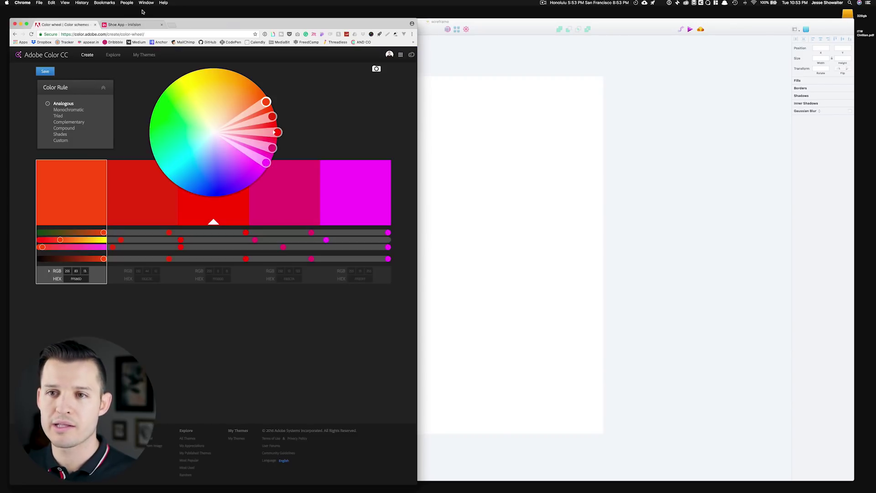
left_click_drag(58, 25, 111, 25)
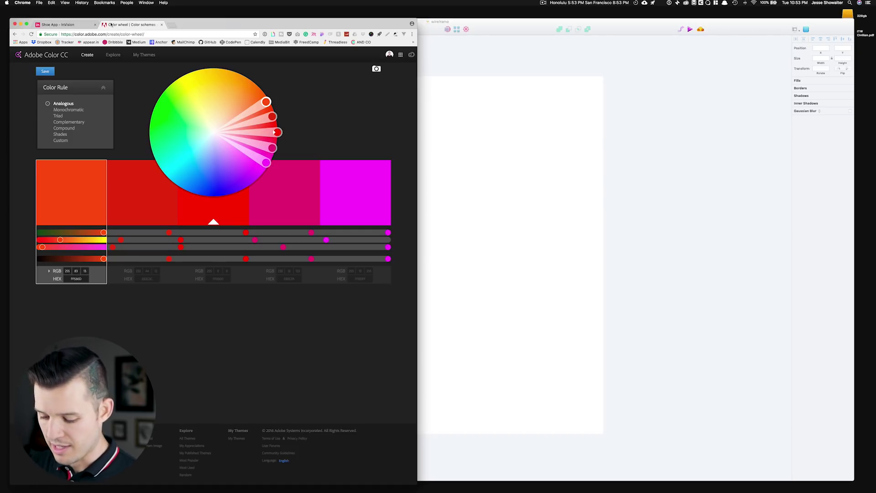
key("super+t")
type("color lovers")
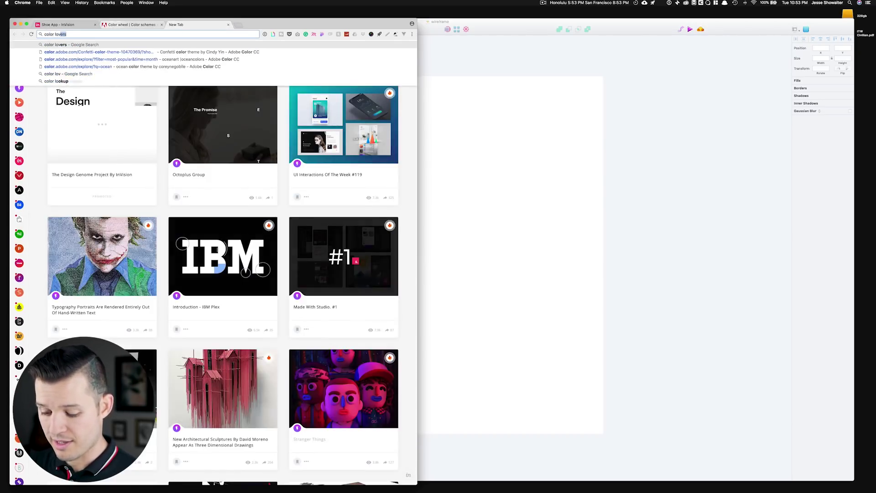
key("Return")
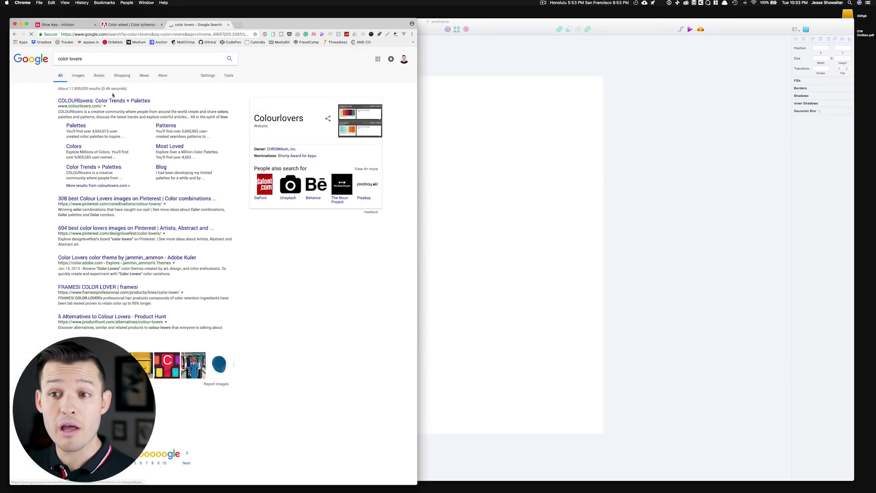
left_click(109, 100)
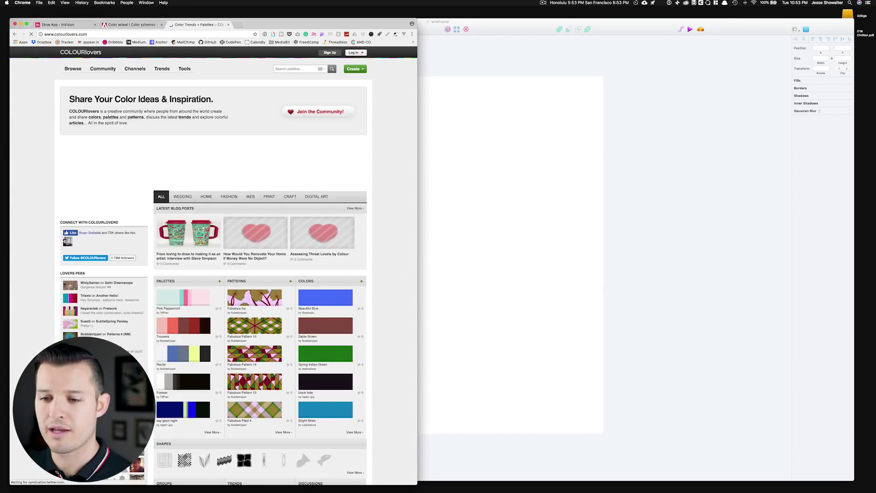
left_click(133, 24)
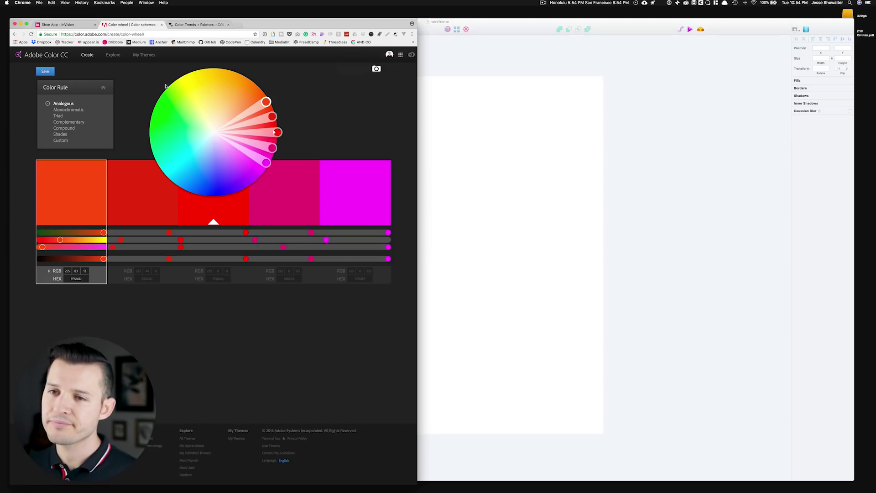
- Search Explore themes for 'running', then 'excercise', and go back
left_click(113, 55)
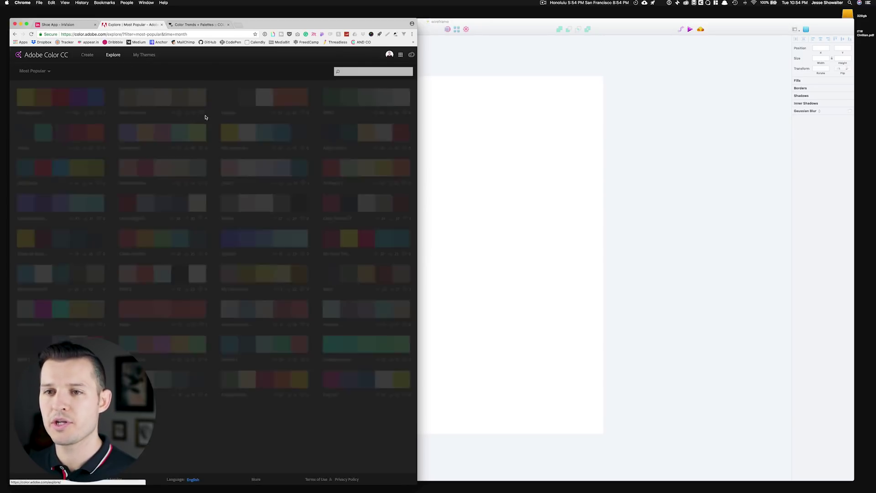
left_click(354, 73)
type("runn")
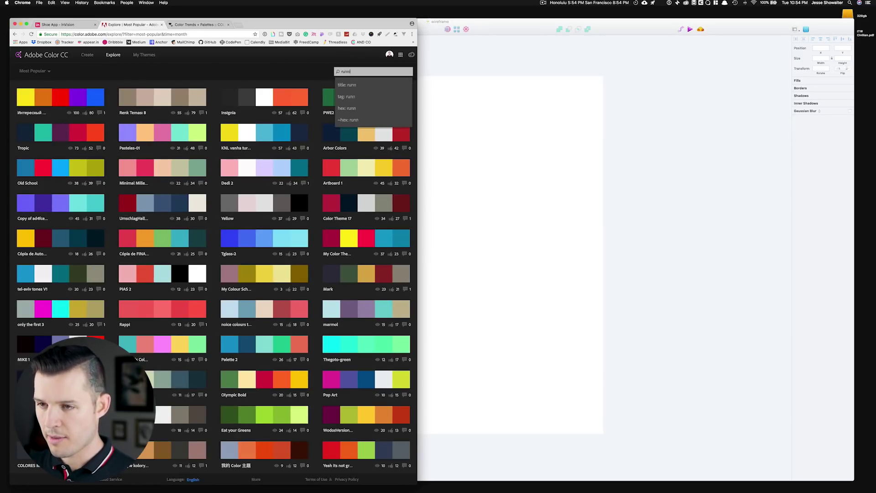
type("ing")
key("Return")
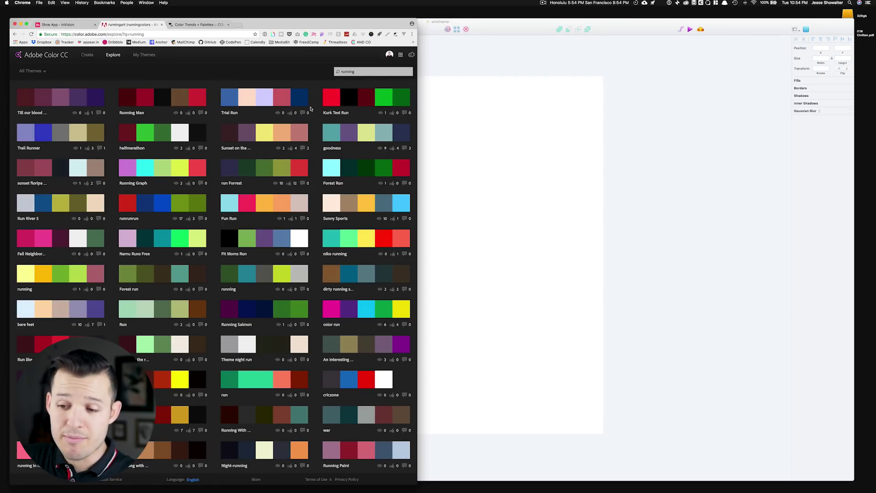
scroll(273, 145, "down", 5)
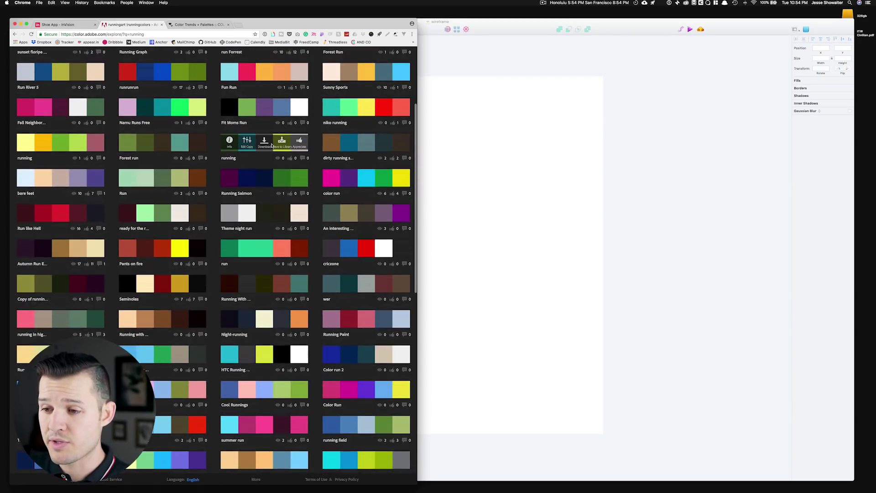
scroll(271, 145, "down", 2)
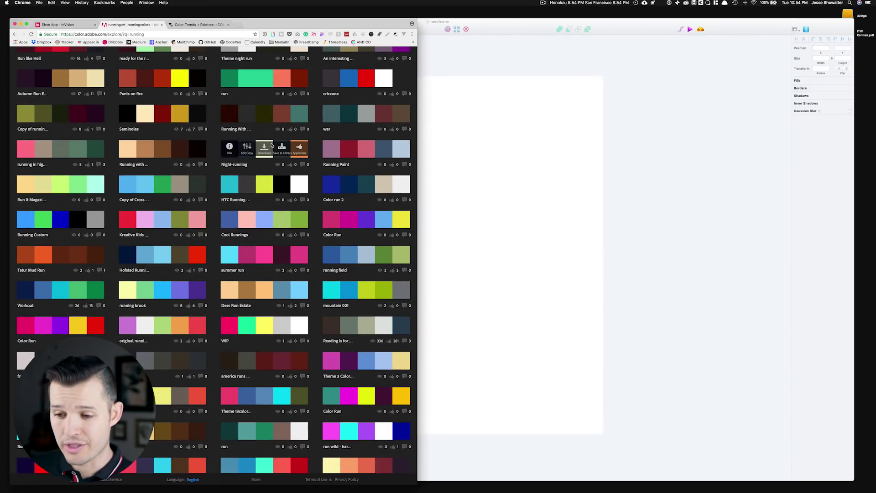
scroll(271, 145, "up", 6)
left_click(384, 70)
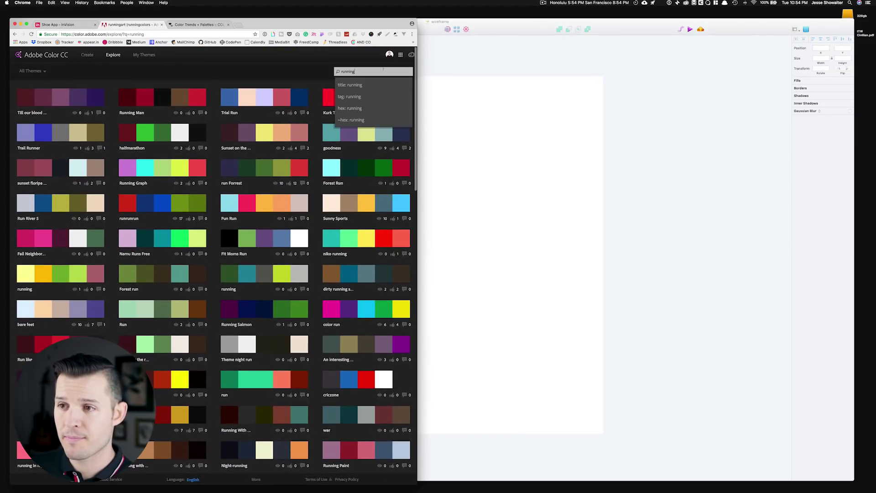
key("BackSpace")
key("BackSpace")
key("BackSpace")
key("BackSpace")
key("BackSpace")
key("BackSpace")
key("BackSpace")
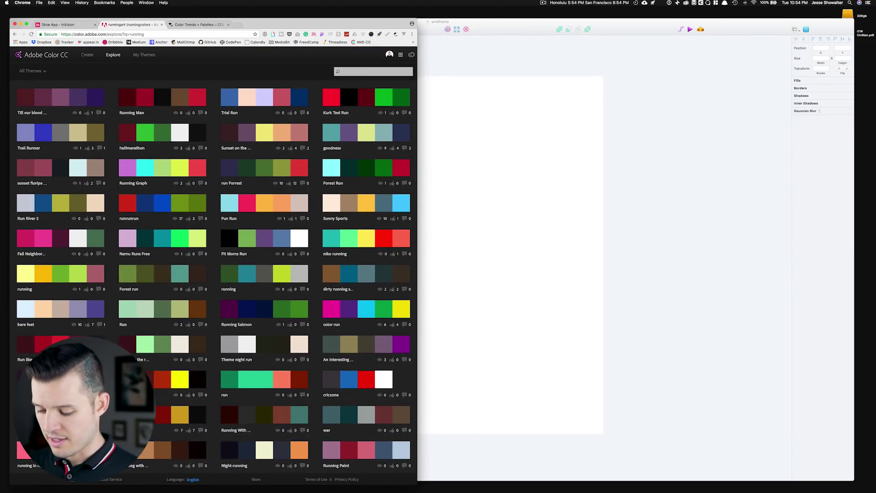
type("exc")
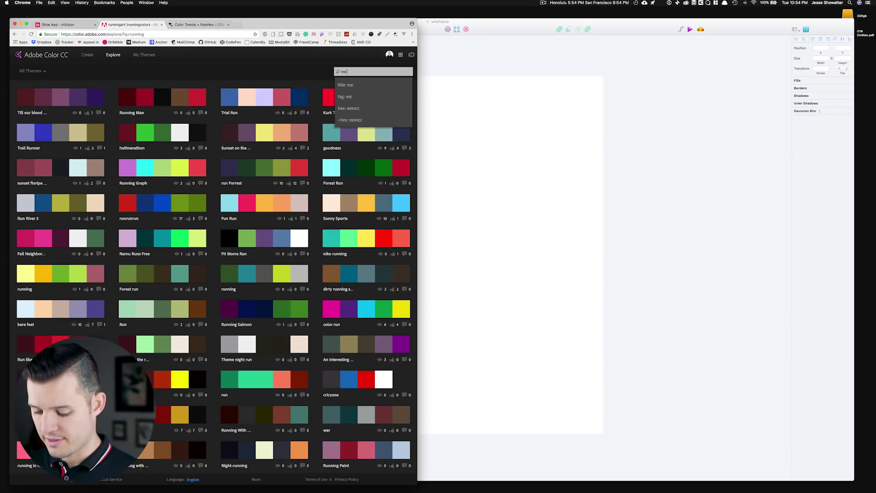
type("ercise")
key("Return")
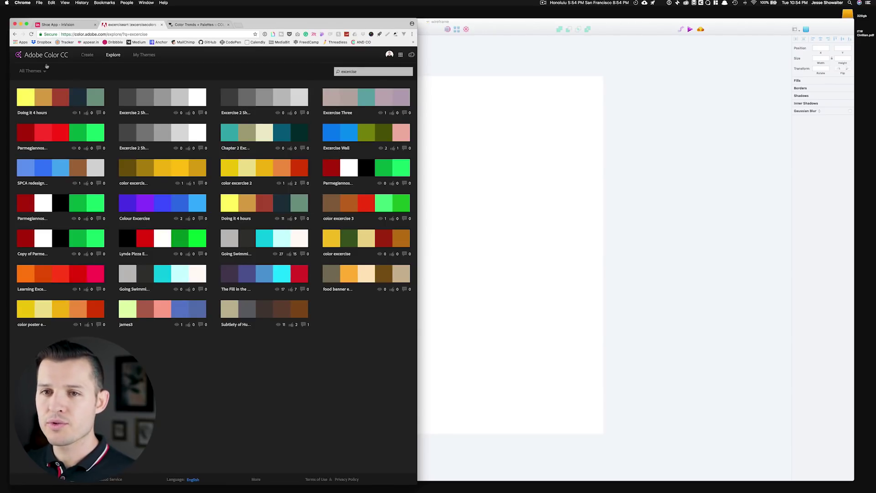
left_click(15, 36)
- Search themes for 'fitness' and scroll through the results
left_click(32, 71)
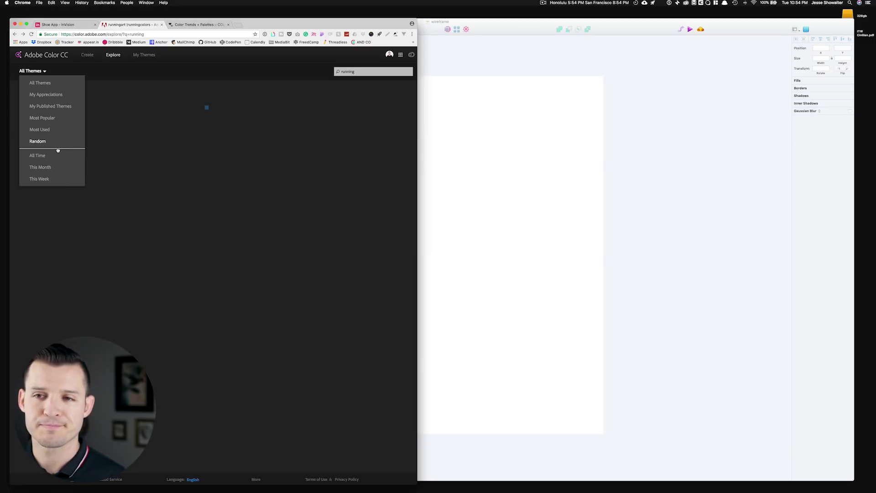
left_click(210, 422)
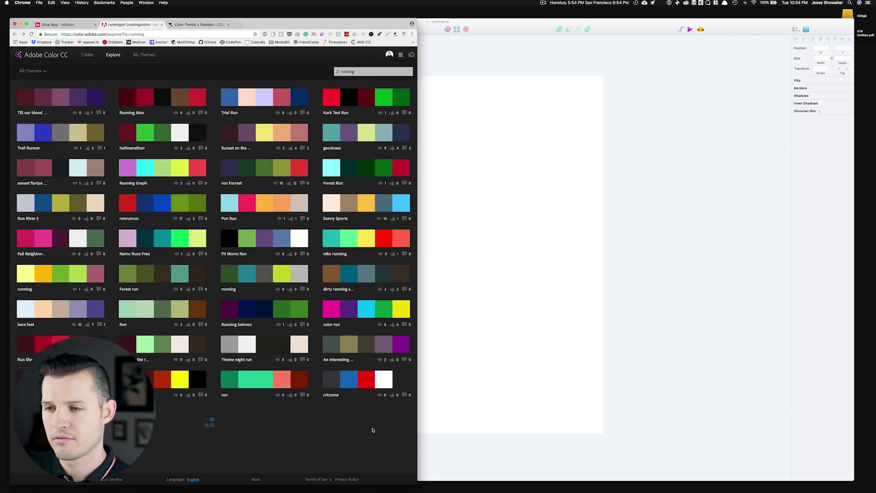
left_click(359, 71)
type("f")
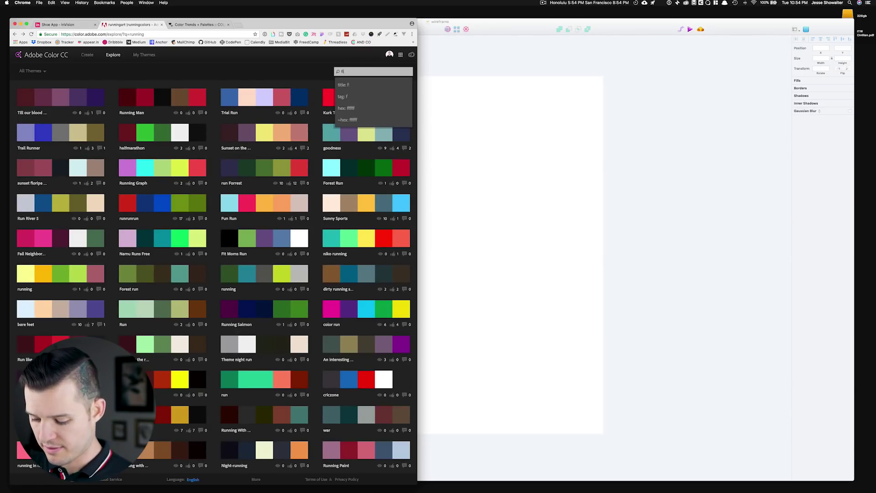
type("itness")
key("Return")
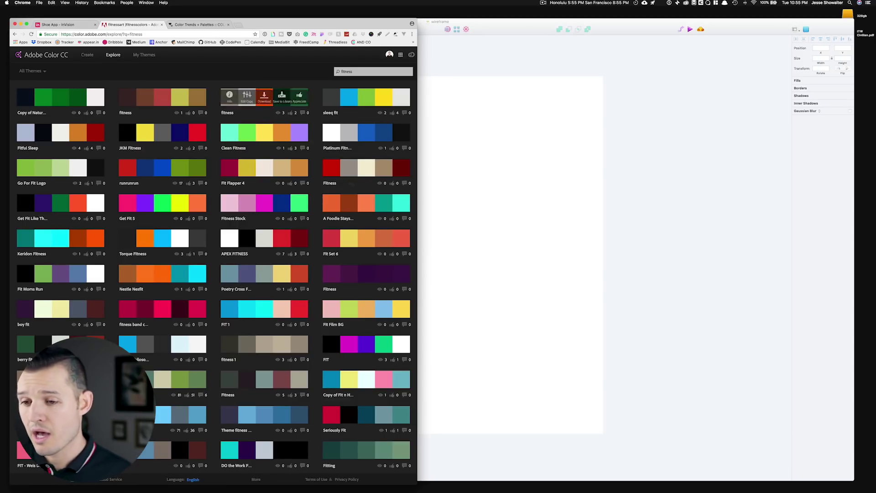
scroll(474, 260, "down", 3)
scroll(225, 259, "down", 5)
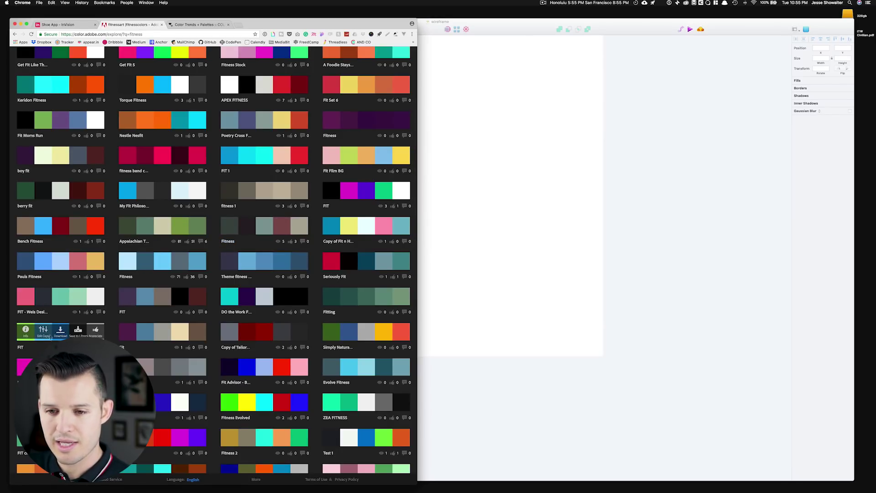
- Open the FIT theme's details, view its palette full-window, and widen the browser
left_click(26, 330)
left_click(203, 136)
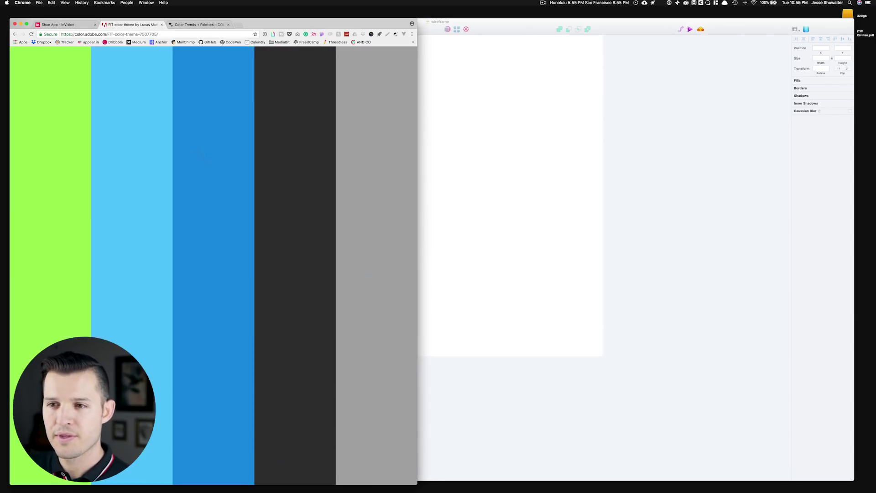
left_click(190, 146)
left_click(195, 124)
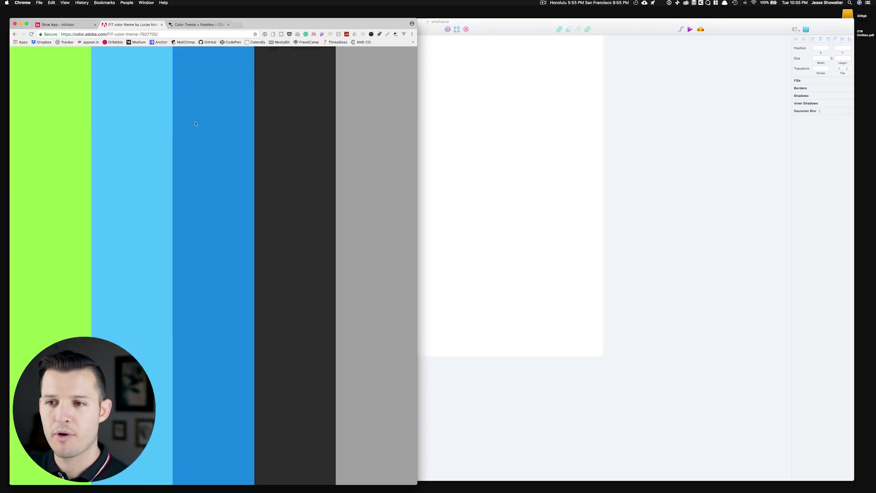
left_click(195, 123)
left_click(195, 123)
left_click(195, 124)
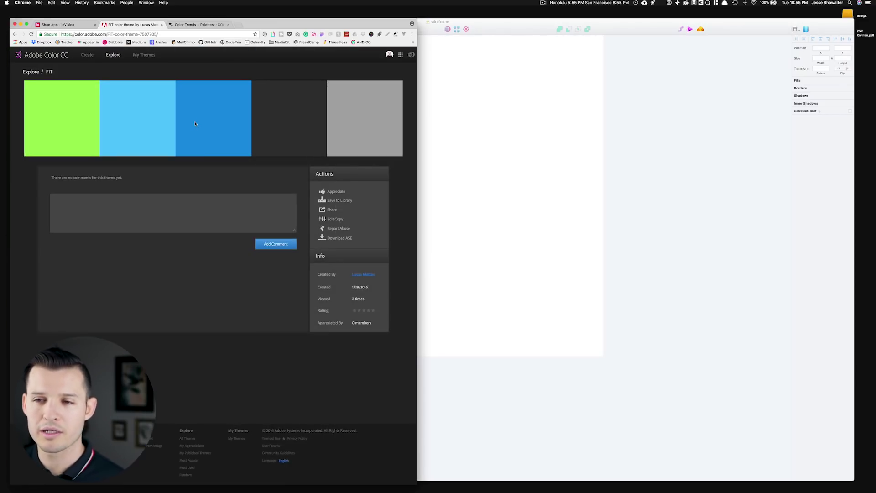
left_click(195, 123)
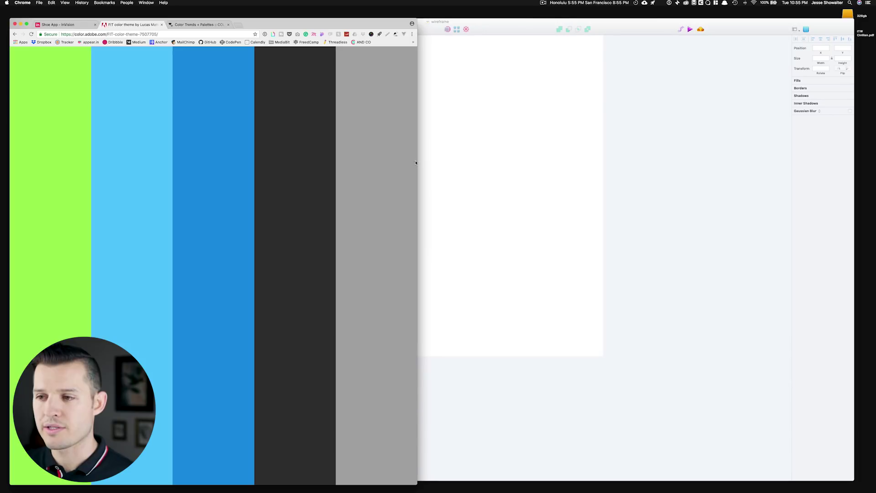
left_click_drag(434, 162, 633, 164)
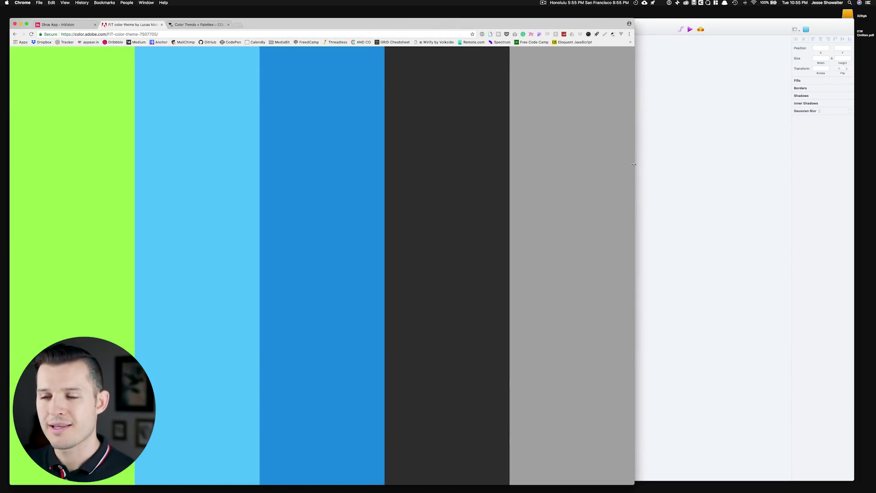
left_click(561, 150)
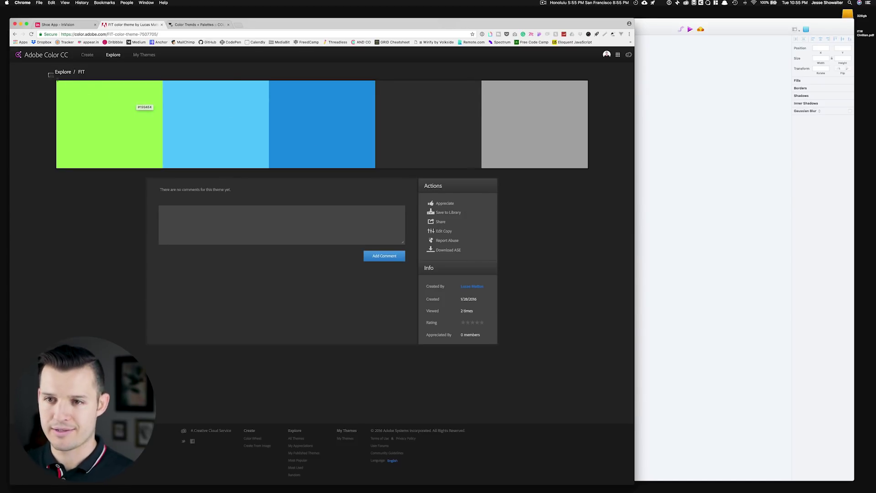
- Check the FIT swatches' hex codes and go back to the fitness theme results
left_click_drag(55, 78, 620, 178)
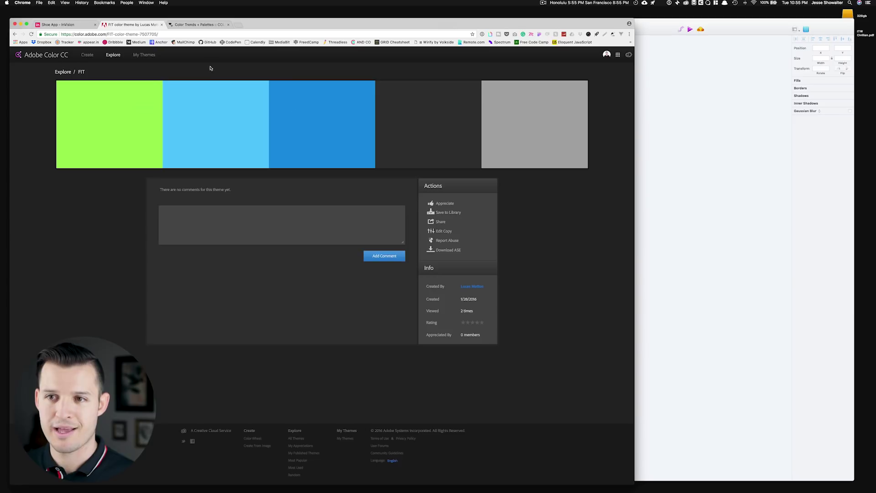
left_click(15, 34)
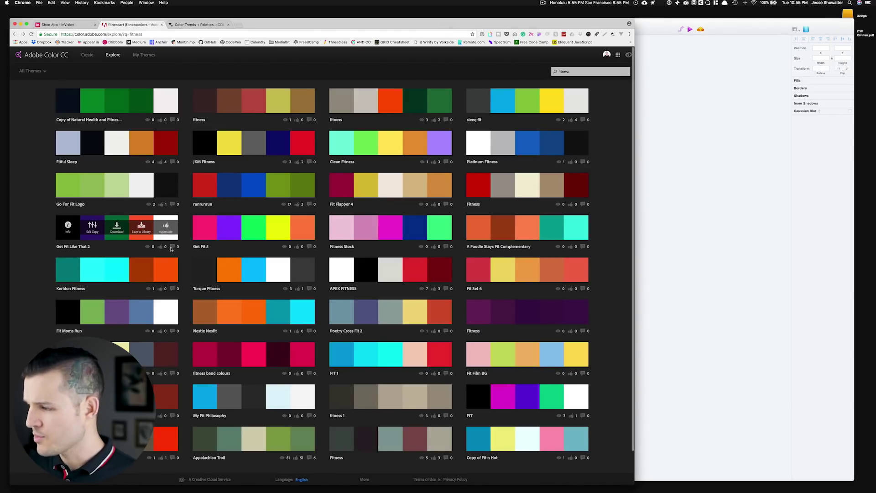
scroll(185, 245, "down", 1)
mouse_move(335, 232)
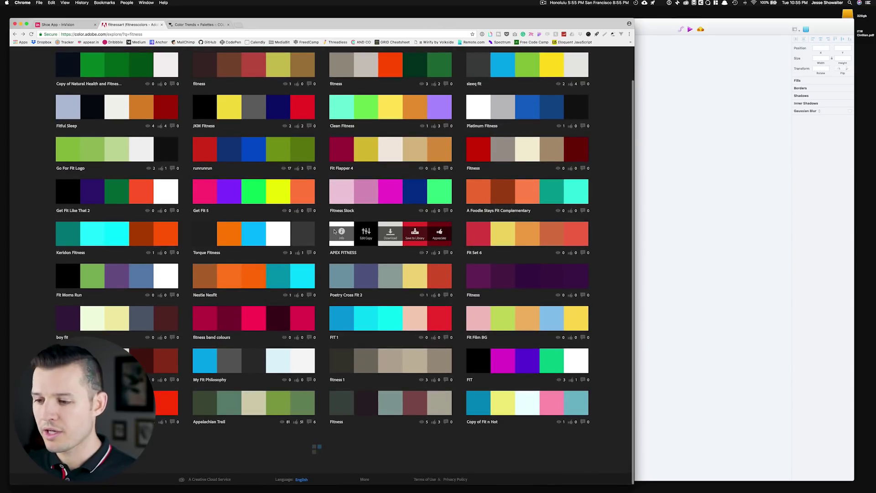
scroll(334, 231, "up", 1)
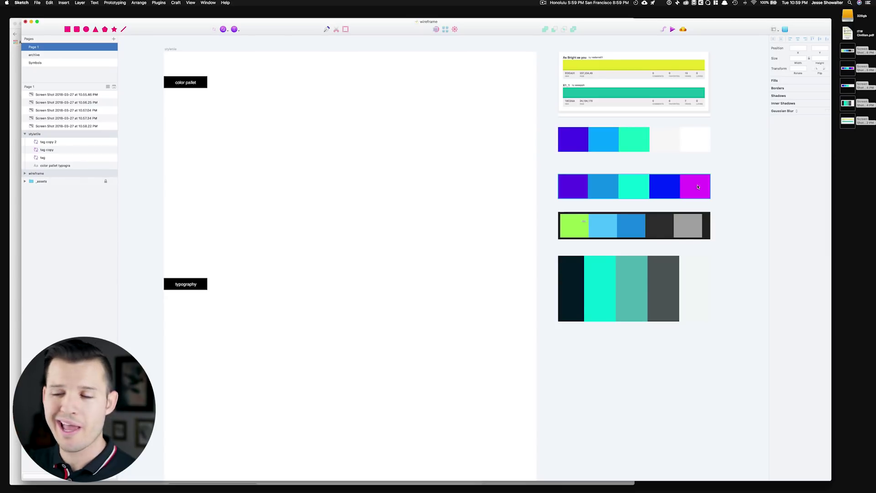
- Zoom in on the collected palettes and delete the dark teal palette screenshot
scroll(634, 137, "right", 3)
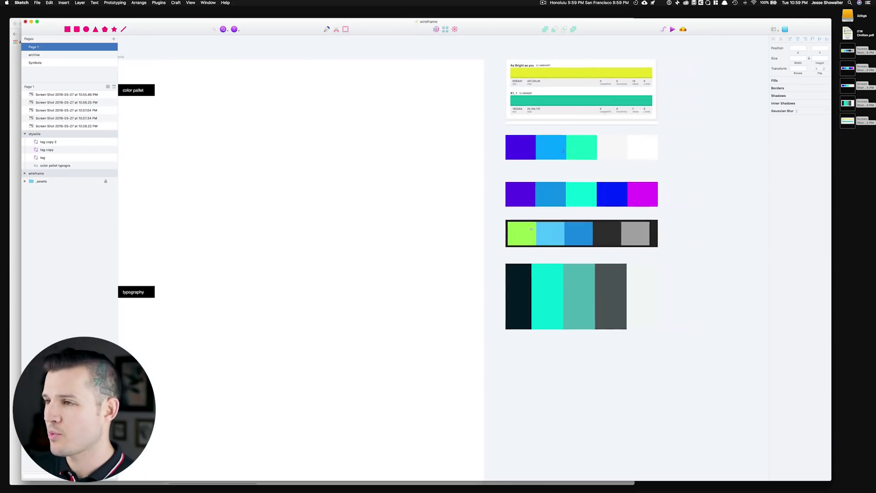
left_click_drag(831, 165, 867, 165)
key("z")
left_click_drag(456, 49, 704, 333)
scroll(648, 256, "down", 1)
scroll(652, 251, "left", 1)
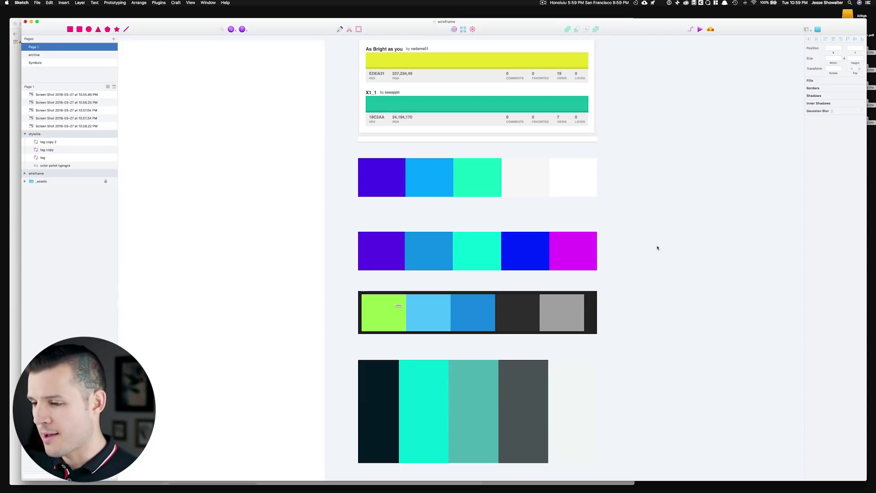
scroll(658, 247, "up", 1)
scroll(658, 247, "left", 1)
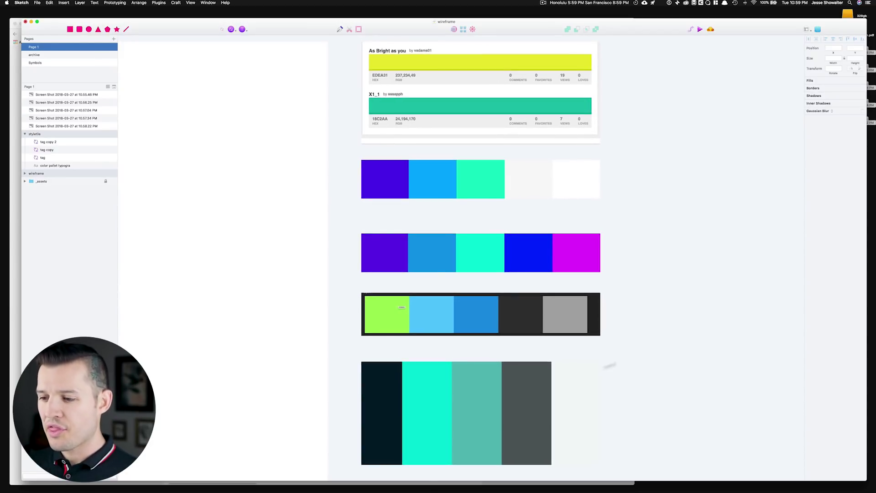
left_click_drag(492, 376, 476, 375)
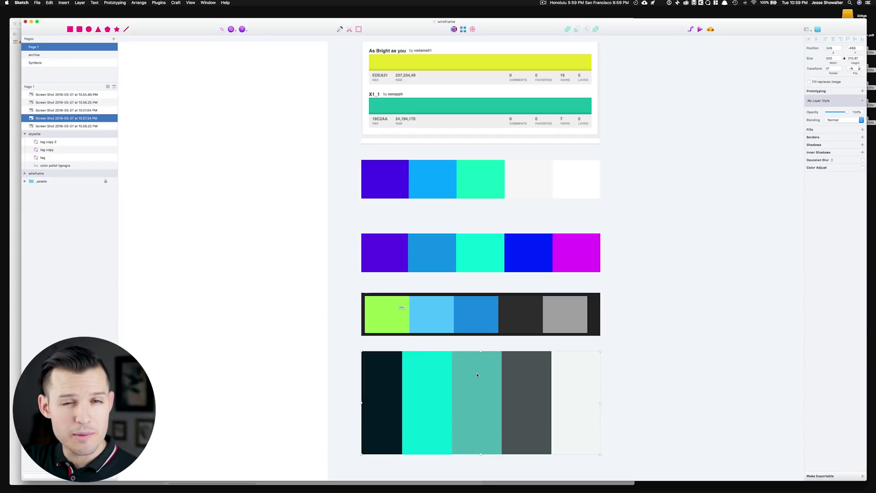
key("BackSpace")
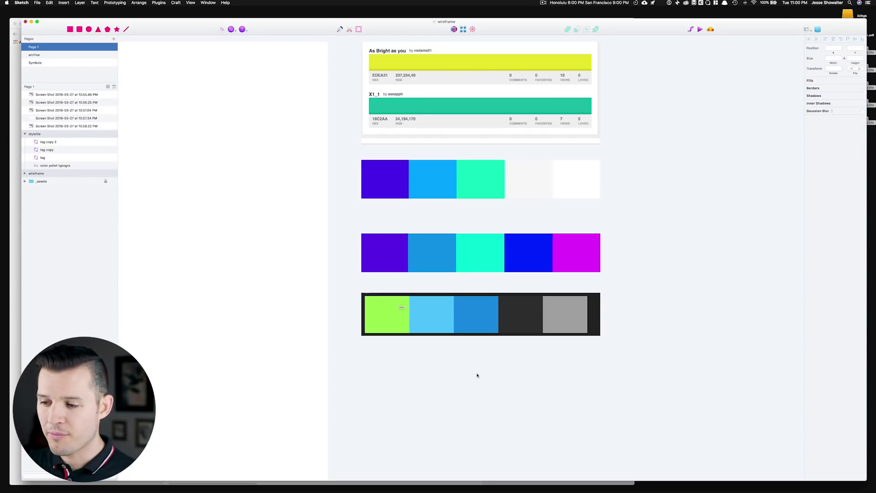
- Delete the lime and blue palette screenshot
scroll(475, 375, "up", 3)
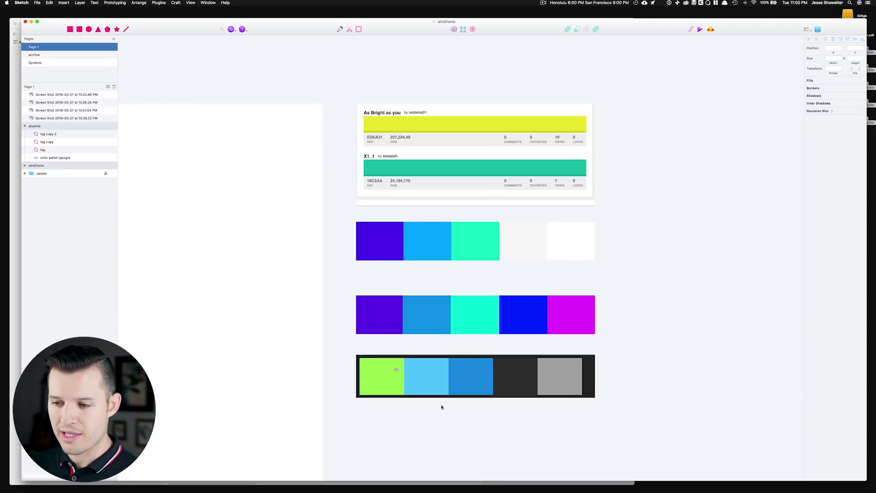
scroll(442, 406, "down", 3)
left_click_drag(432, 341, 436, 340)
key("Delete")
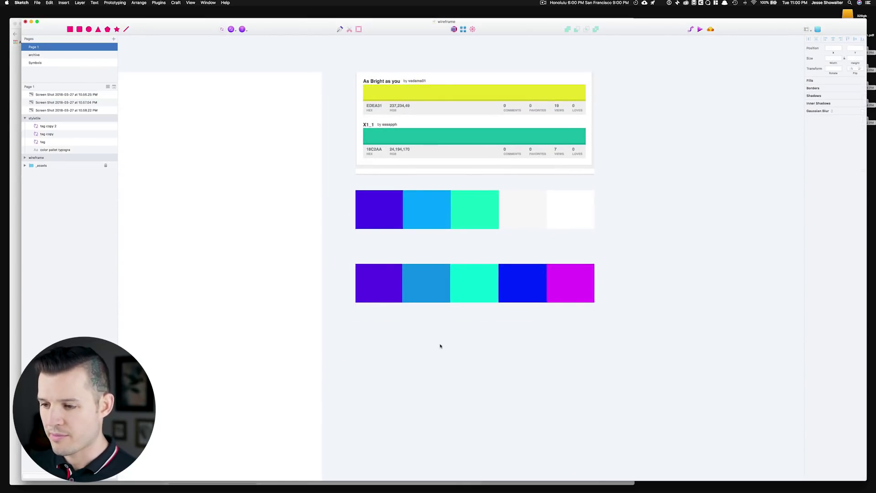
- Delete the yellow and teal colour card screenshot and zoom back out
scroll(490, 378, "up", 1)
scroll(492, 382, "up", 2)
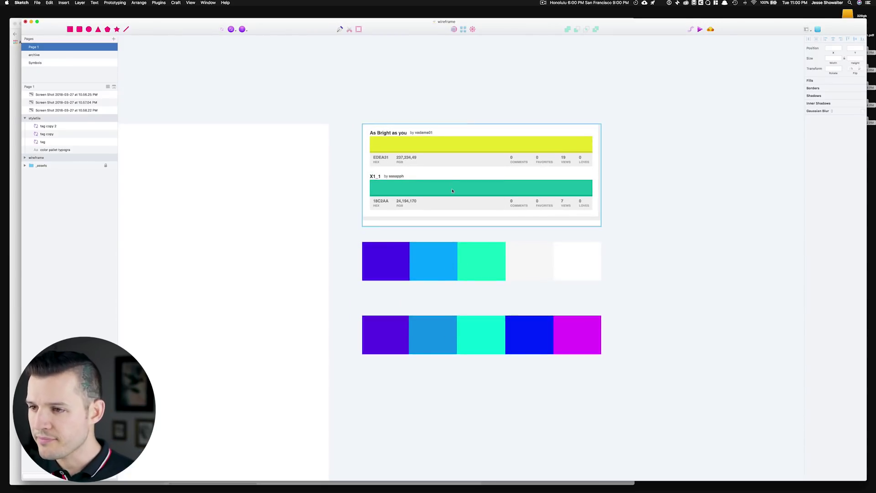
left_click(429, 177)
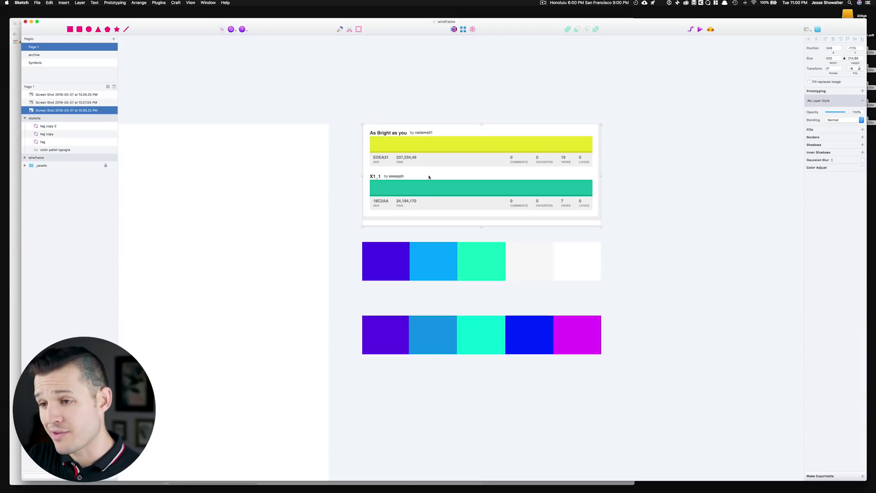
left_click_drag(338, 135, 630, 247)
scroll(580, 282, "down", 2)
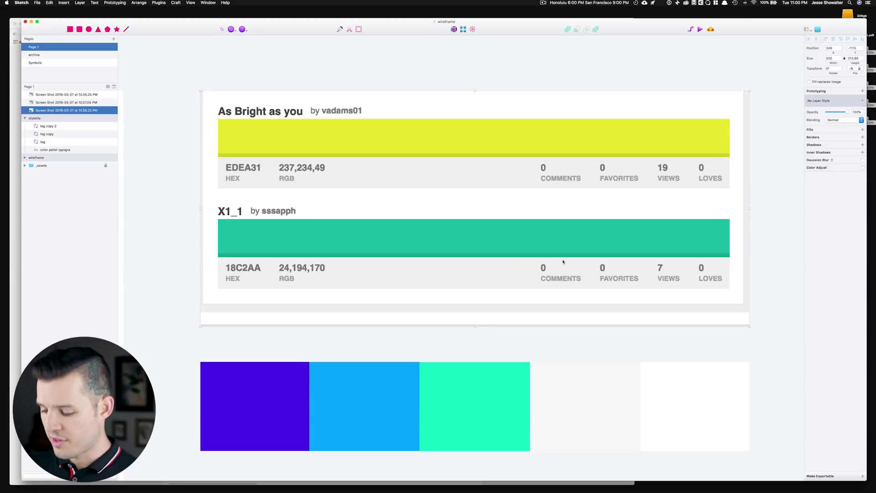
key("Delete")
key("super+minus")
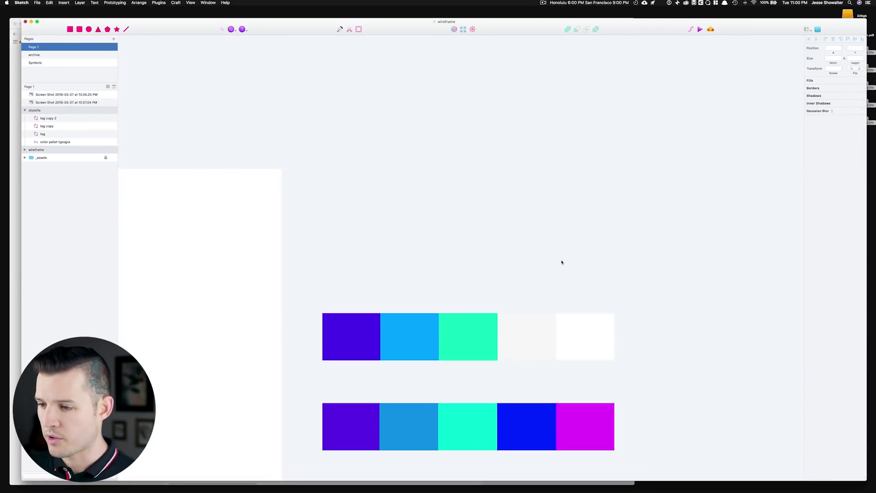
scroll(562, 262, "down", 4)
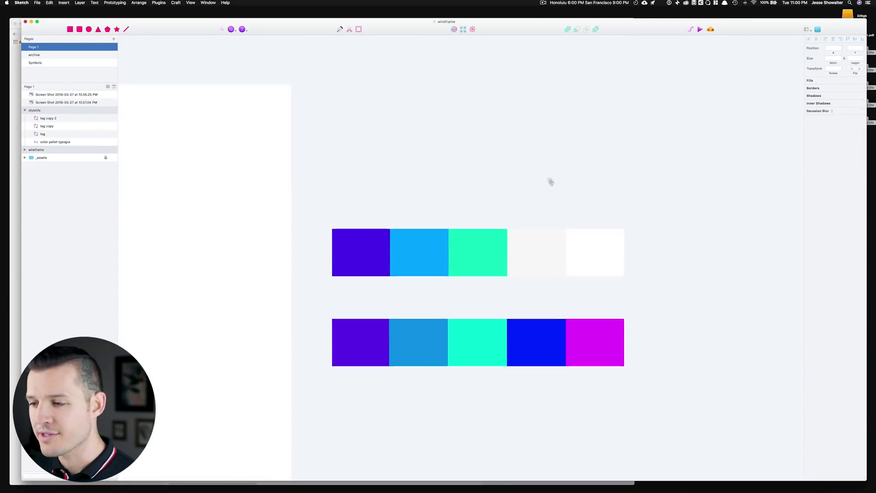
scroll(550, 180, "down", 2)
- Delete the purple-aqua-magenta palette row and pan over to the styletile artboard
left_click_drag(636, 162, 248, 390)
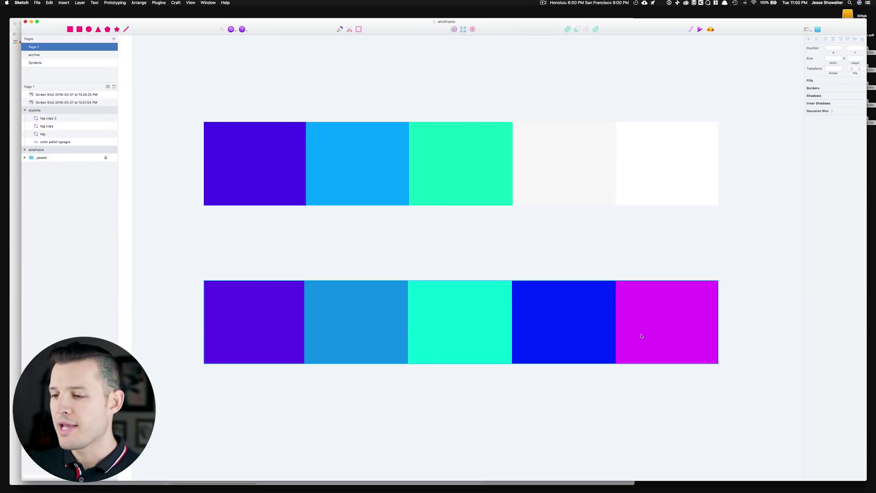
left_click(614, 297)
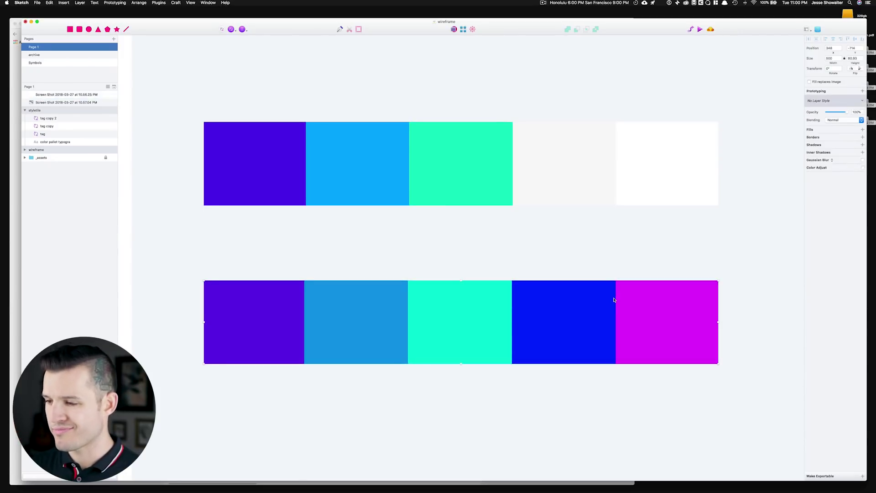
key("Delete")
left_click_drag(521, 291, 567, 298)
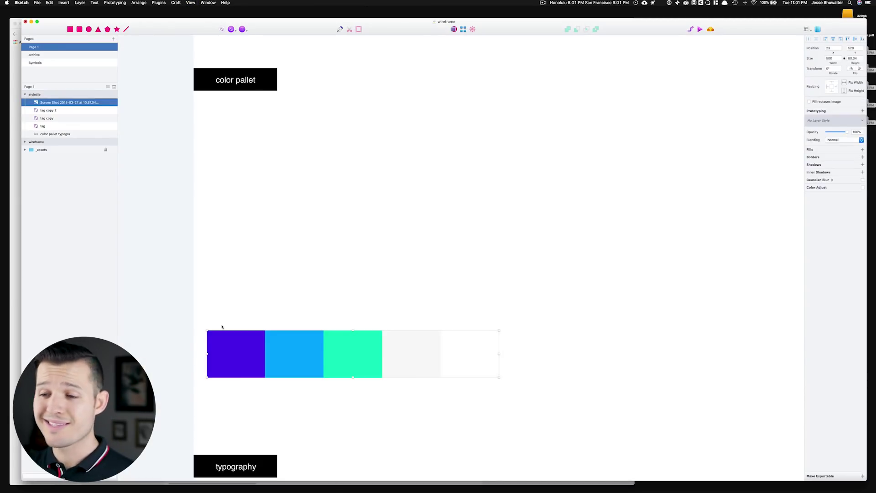
left_click_drag(280, 270, 226, 289)
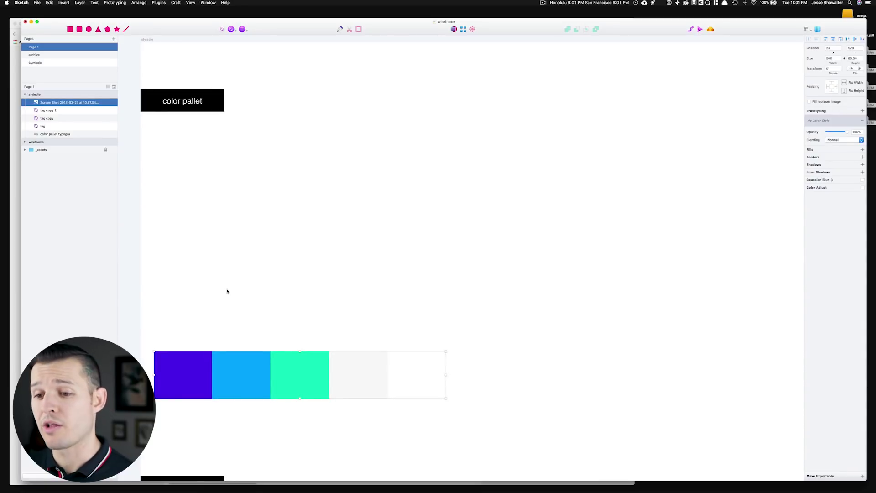
left_click(226, 291)
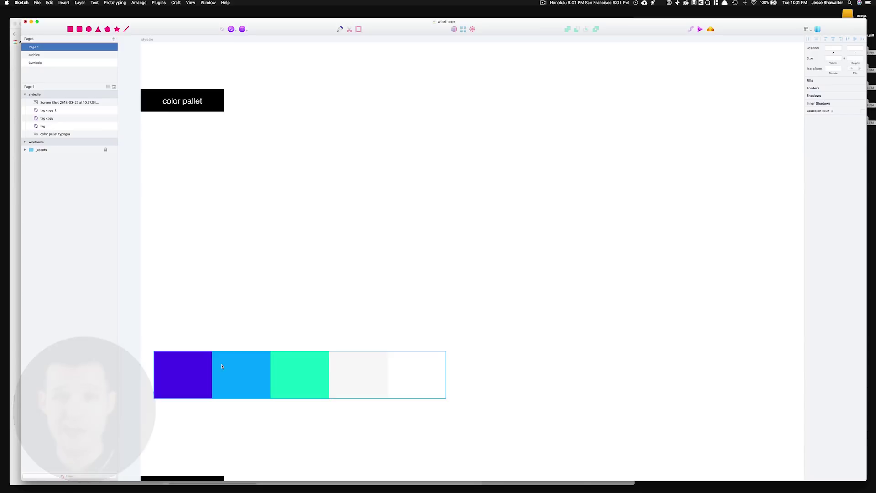
- Build a grouped white shadowed card with a purple #5300e6 square and hex label
key("r")
left_click_drag(181, 122, 247, 215)
key("super+alt+v")
left_click(816, 194)
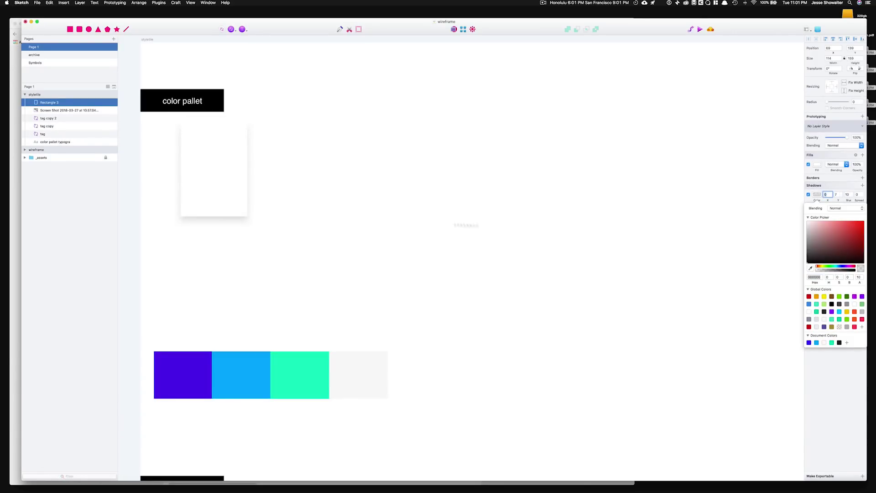
key("r")
mouse_move(181, 130)
left_mouse_down()
mouse_move(247, 172)
mouse_move(247, 194)
left_mouse_up()
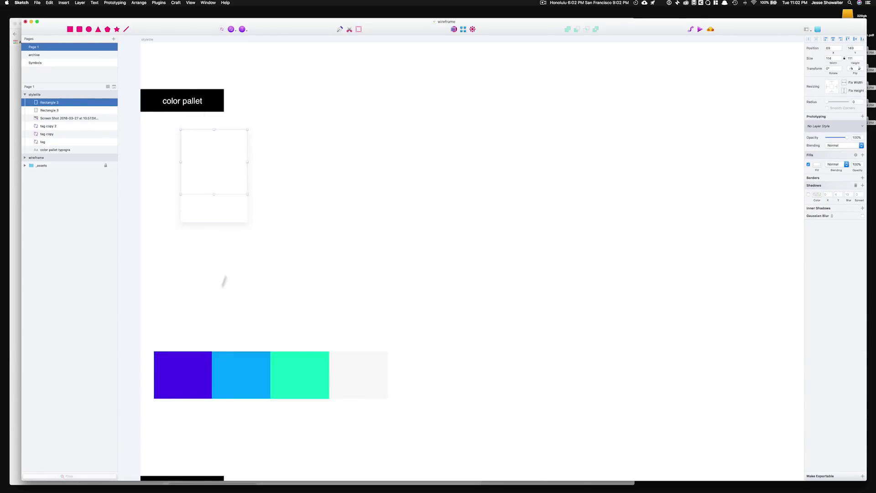
key("super+alt+v")
key("super+v")
mouse_move(219, 212)
left_mouse_down()
mouse_move(504, 215)
mouse_move(215, 223)
left_mouse_up()
key("super+g")
- Duplicate into five cards, recolour and relabel them (#35ffc6, #f9f9f9, #ffffff), bordering the light ones
key("super+d")
key("super+d")
key("super+d")
key("super+d")
left_click(366, 176)
double_click(446, 222)
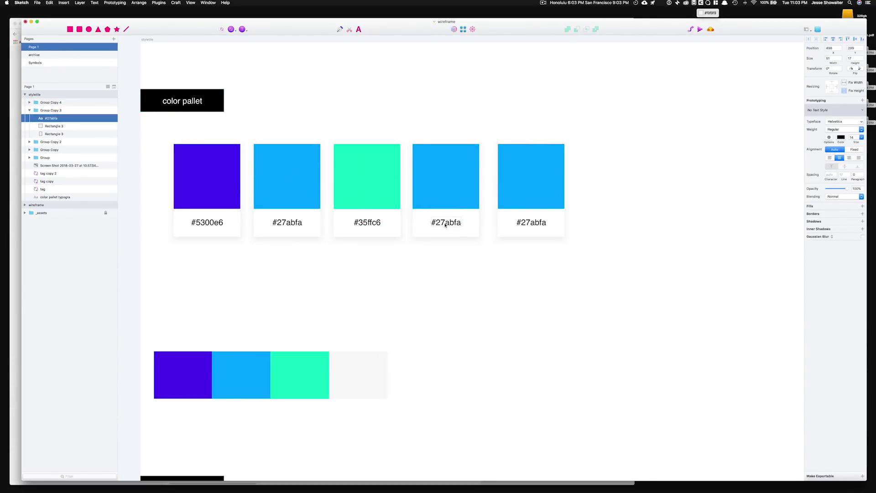
type("#f9f9f9")
type("#ffffff")
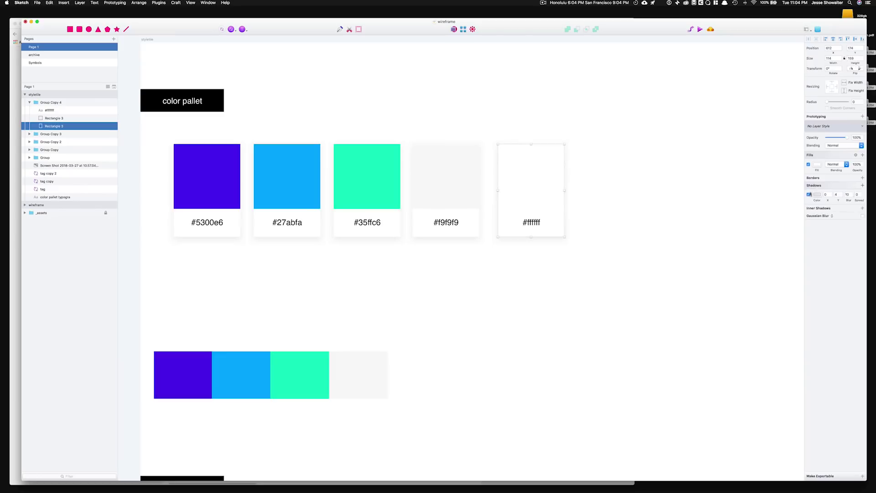
left_click(862, 177)
left_click(816, 187)
left_click(446, 176, "super")
left_click(862, 177)
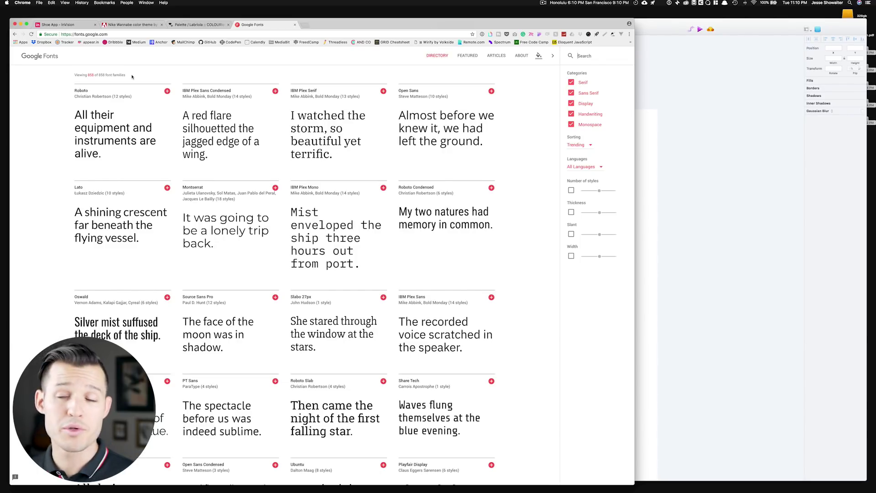
- Filter Google Fonts to Sans Serif only, with 8+ styles and heavier thickness
left_click(571, 124)
left_click(571, 114)
left_click(571, 104)
left_click(571, 82)
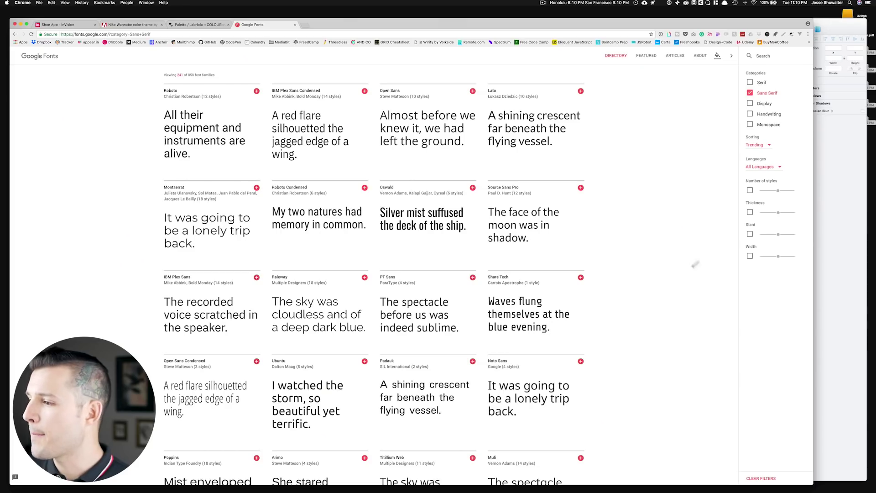
left_click(750, 191)
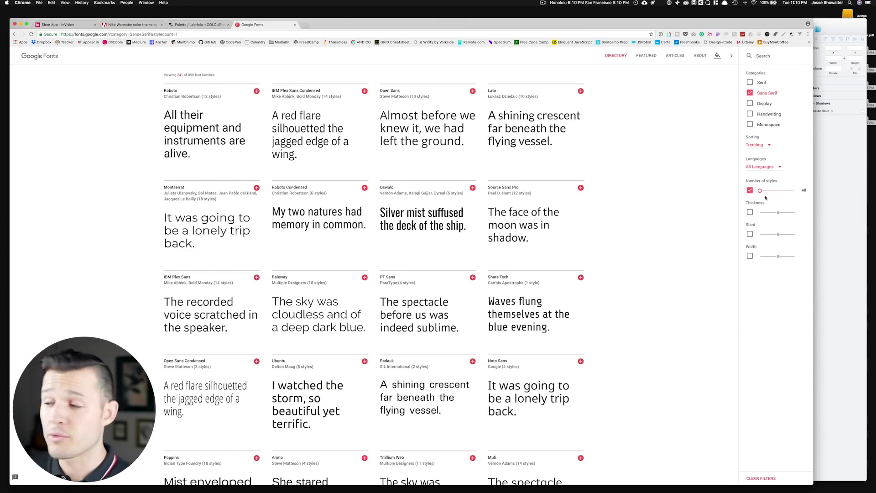
mouse_move(760, 192)
left_mouse_down()
mouse_move(780, 192)
mouse_move(771, 192)
left_mouse_up()
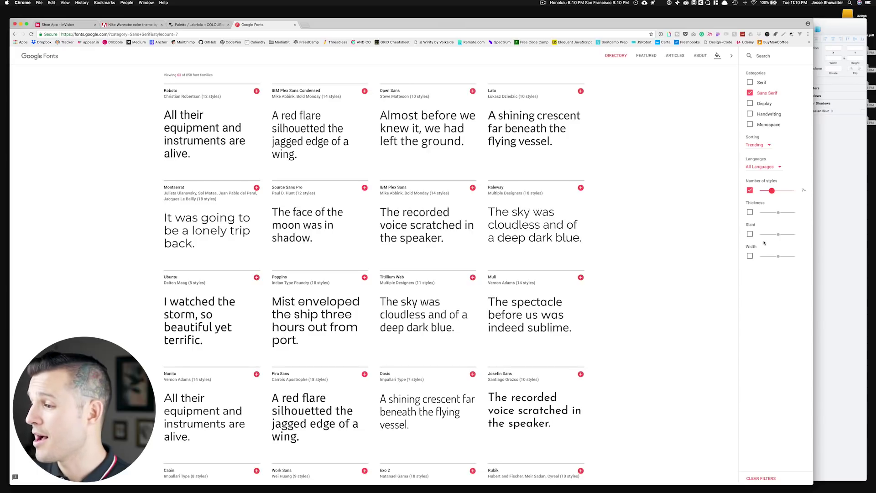
left_click(749, 212)
left_click_drag(778, 213, 779, 213)
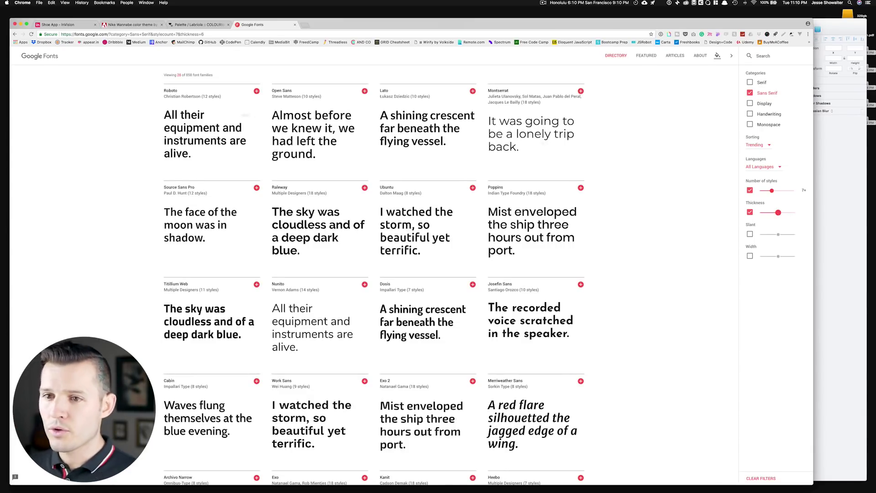
- Preview every font with 'ShoeApp is for athletes' and narrow to even thicker fonts
left_click_drag(164, 114, 254, 154)
type("ShoeApp")
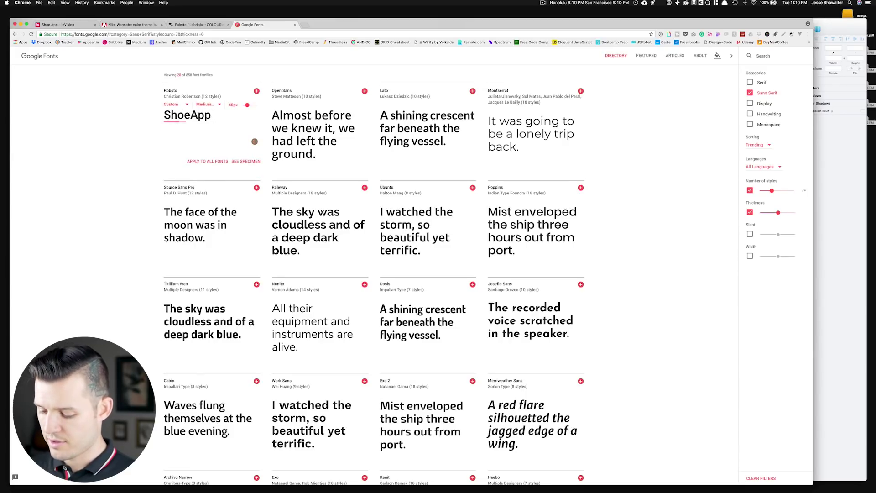
type(" is for")
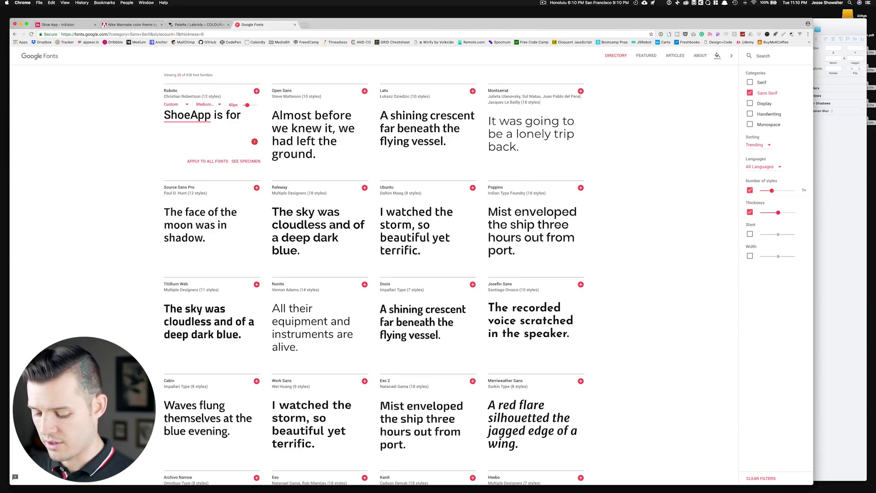
type(" athletes")
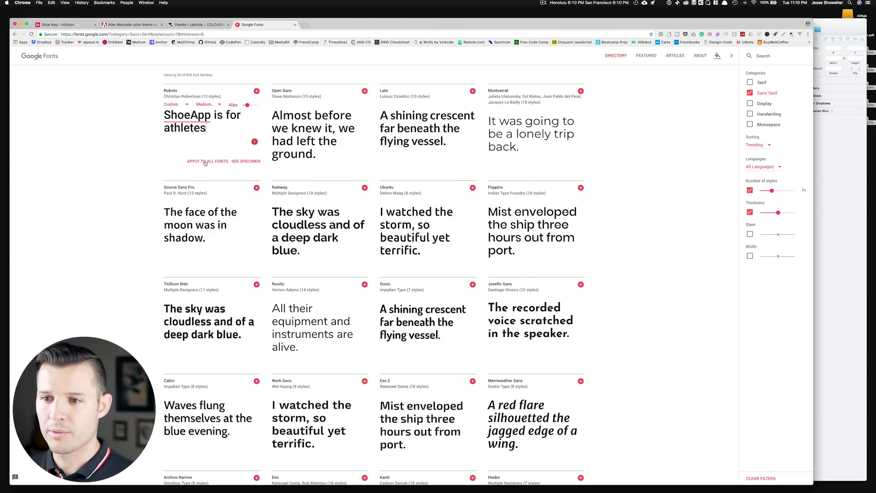
left_click(206, 161)
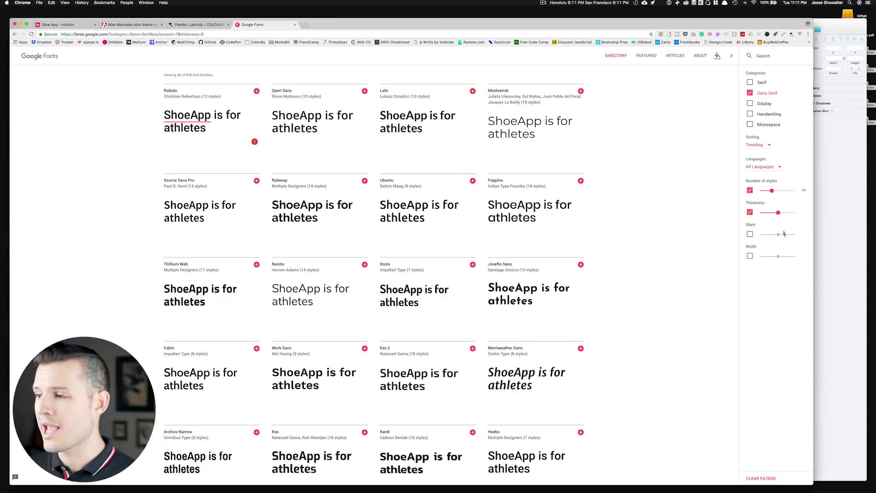
mouse_move(778, 212)
left_mouse_down()
mouse_move(786, 213)
mouse_move(778, 213)
left_mouse_up()
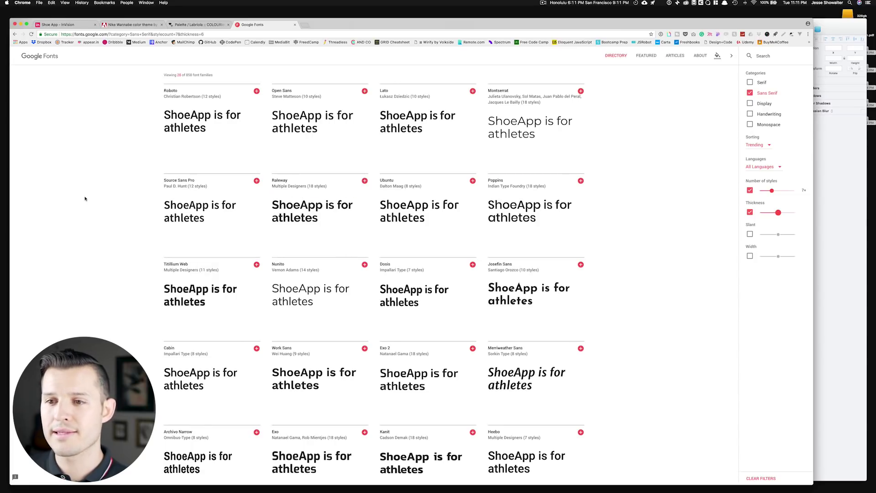
mouse_move(183, 113)
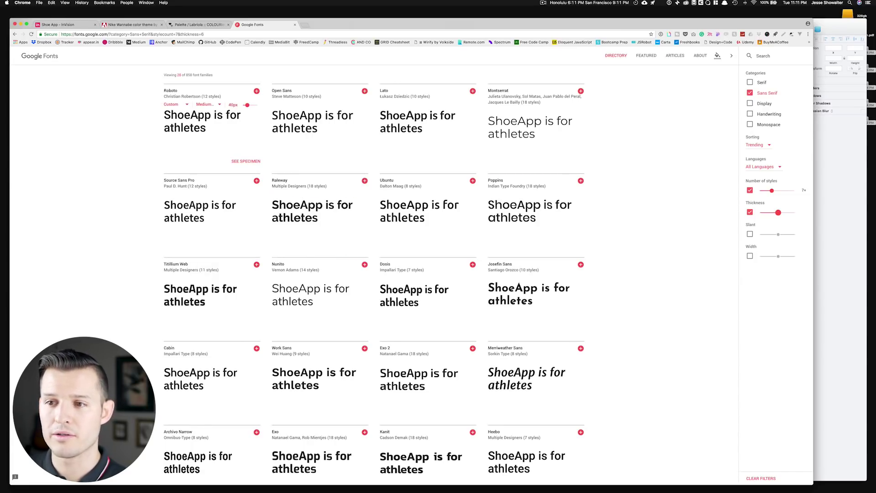
- Apply a 53px preview to all fonts and add Roboto at Regular 400
left_click_drag(246, 105, 249, 107)
left_click(203, 161)
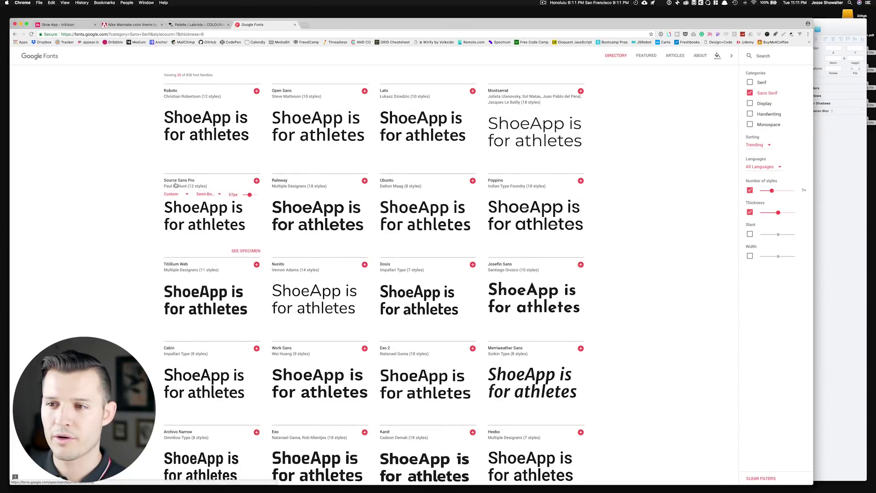
left_click(204, 105)
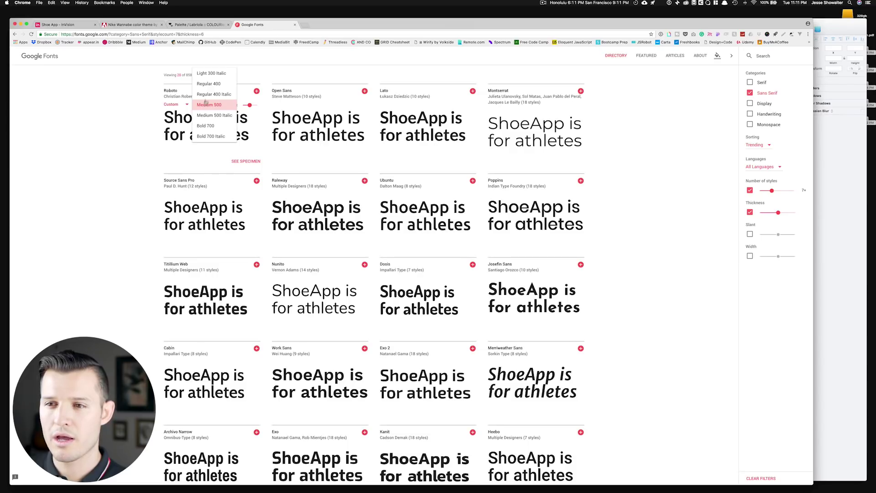
left_click(207, 83)
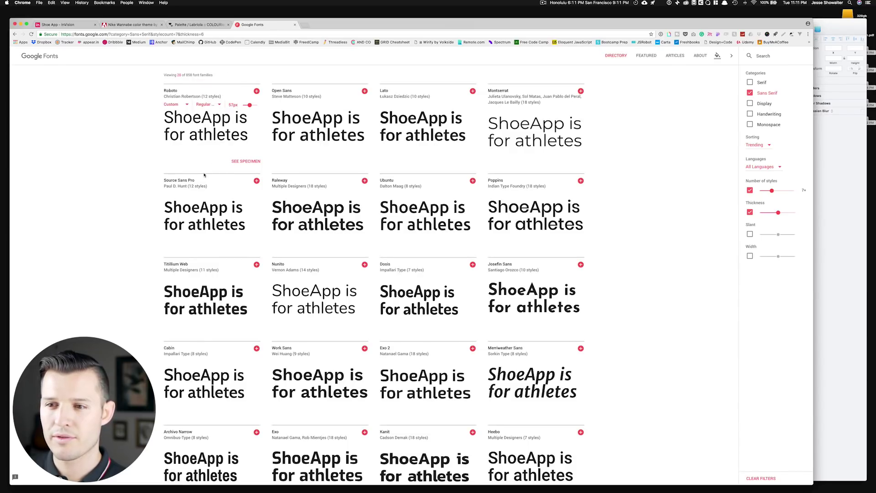
left_click(208, 105)
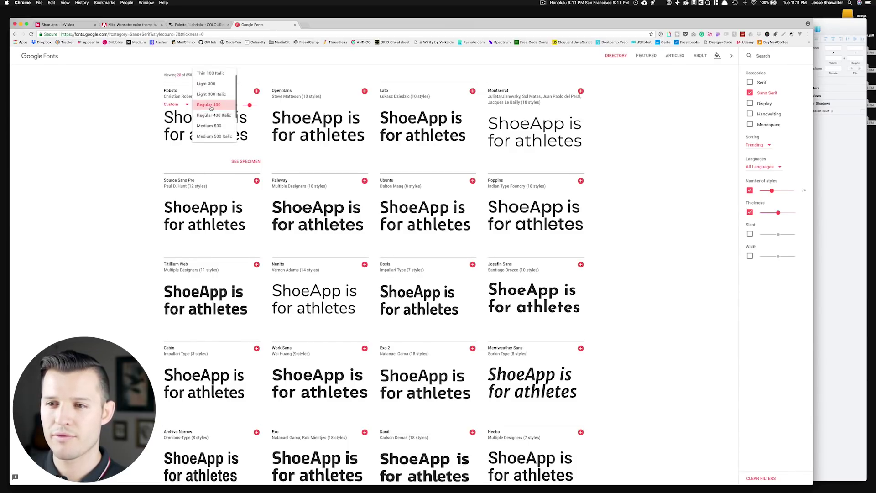
left_click(208, 105)
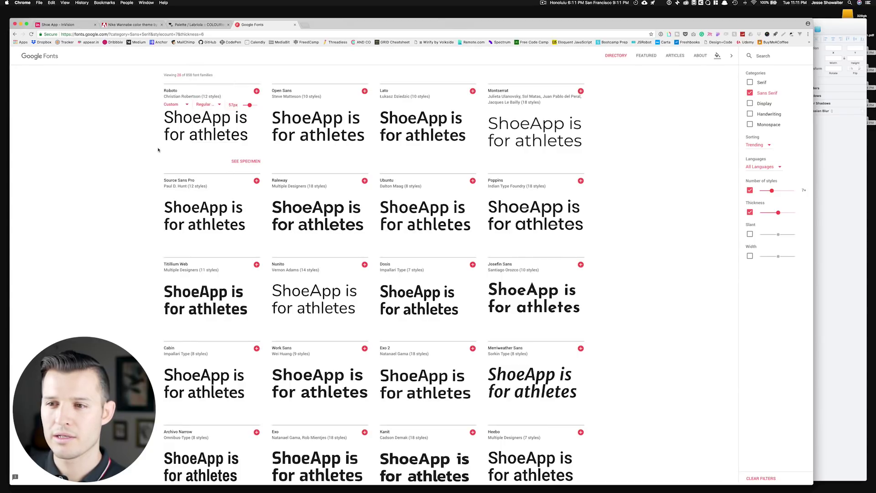
left_click(256, 91)
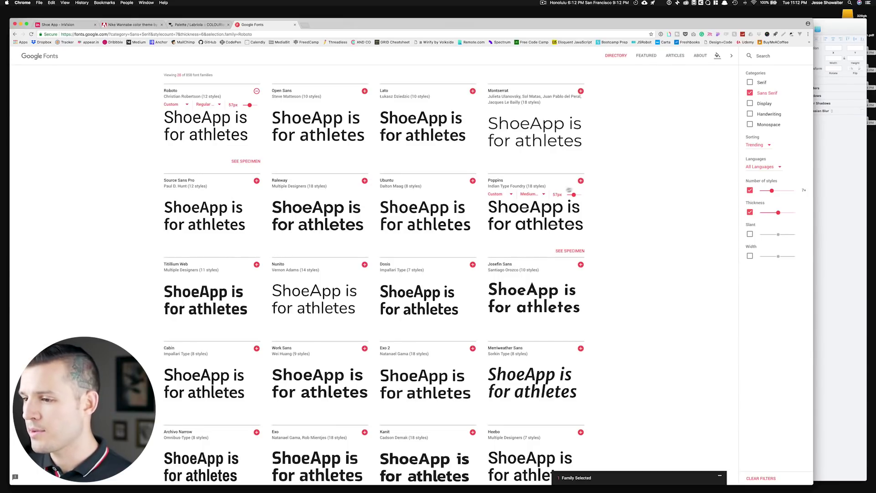
- Add Poppins at Semi-Bold 600 and Josefin Sans to the selection
left_click(542, 196)
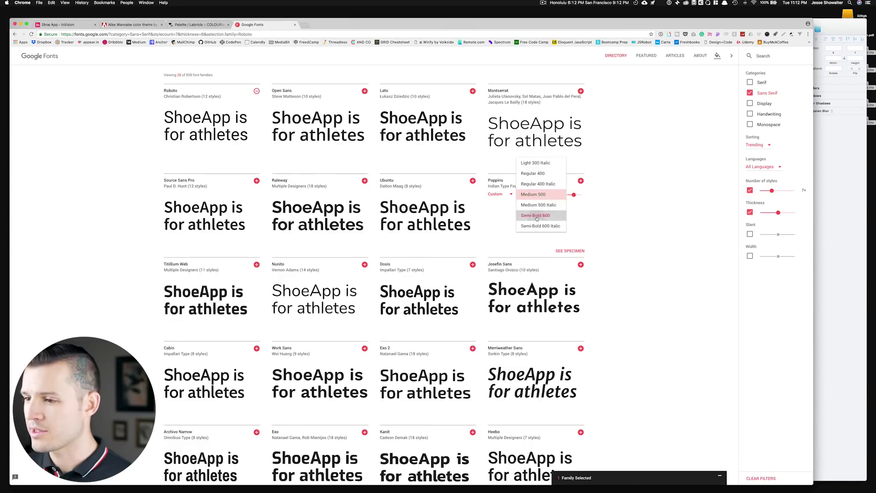
left_click(535, 215)
left_click(580, 180)
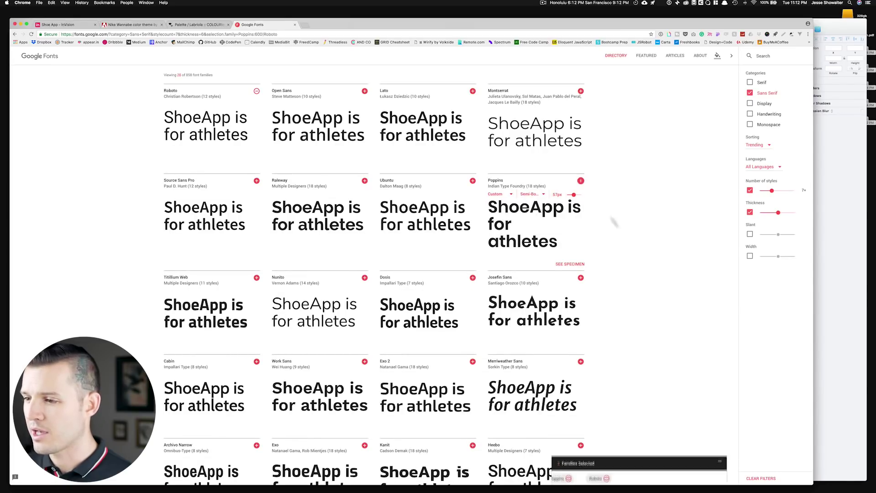
scroll(597, 262, "down", 2)
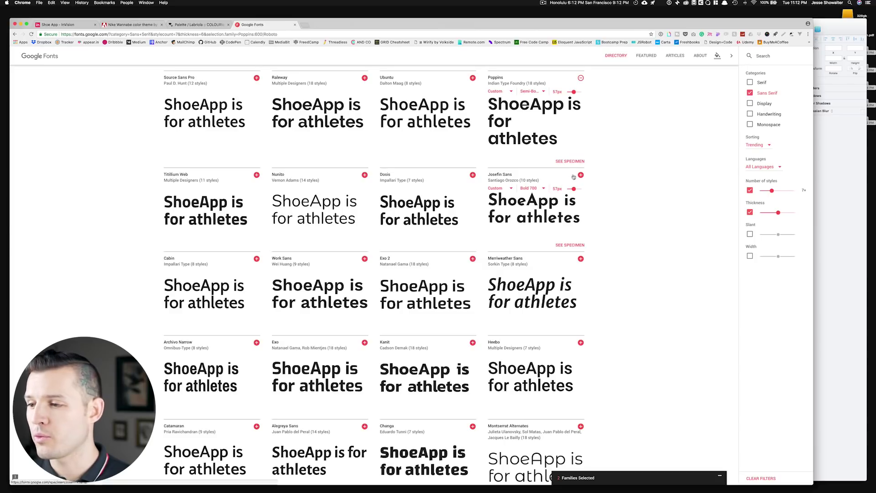
left_click(580, 175)
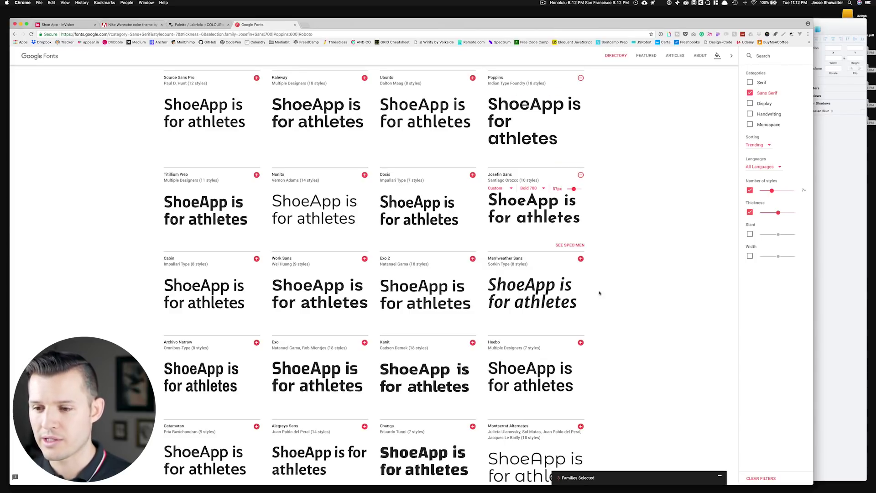
scroll(596, 293, "down", 2)
scroll(594, 294, "down", 1)
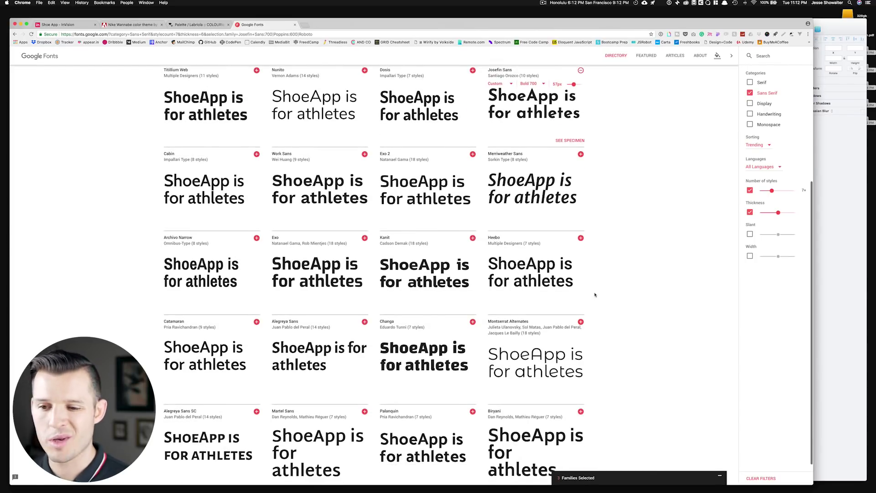
scroll(594, 294, "down", 2)
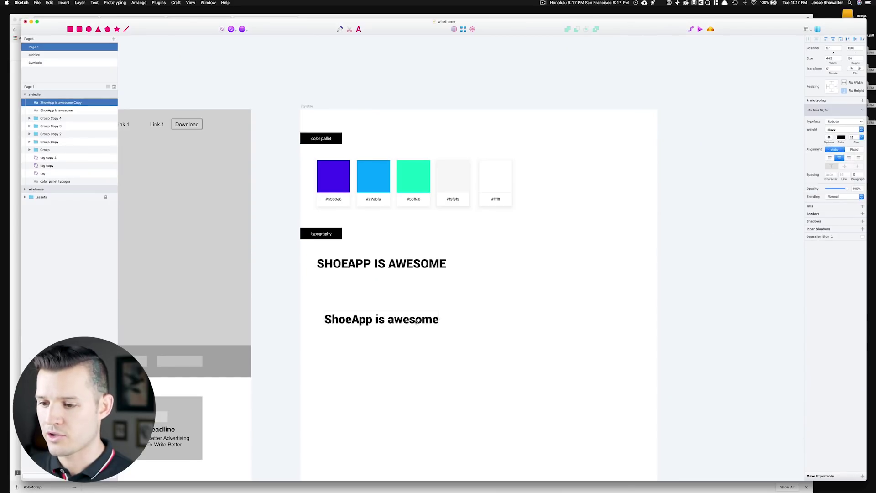
- Switch the lowercase 'ShoeApp is awesome' line's weight from Black to Regular
left_click(838, 130)
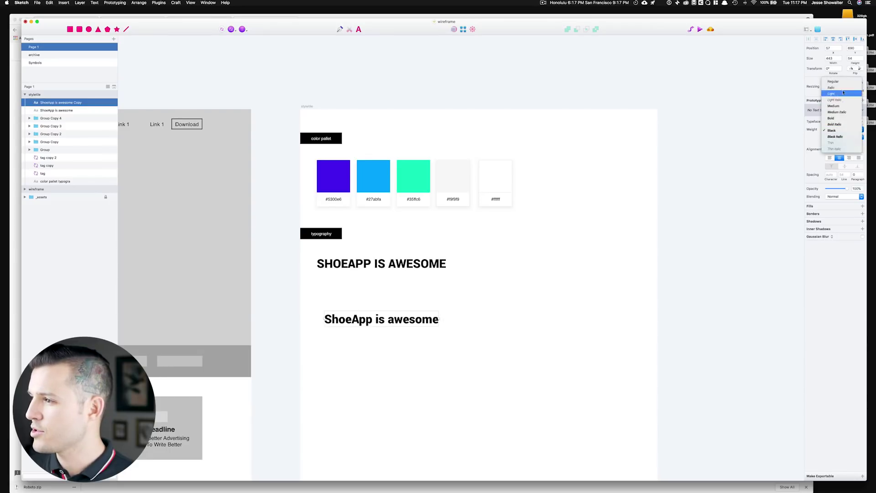
left_click(833, 81)
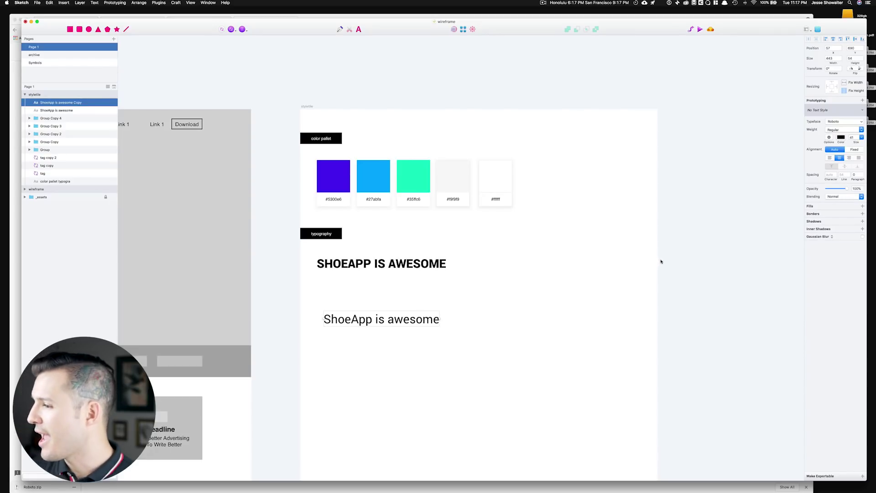
left_click(852, 137)
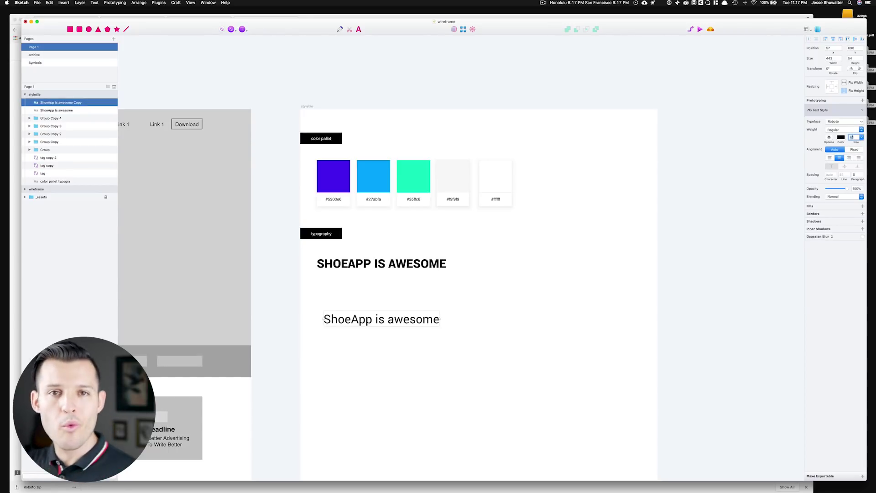
- Set the lowercase line to 16 pt and move it just below the heading
type("16")
key("Return")
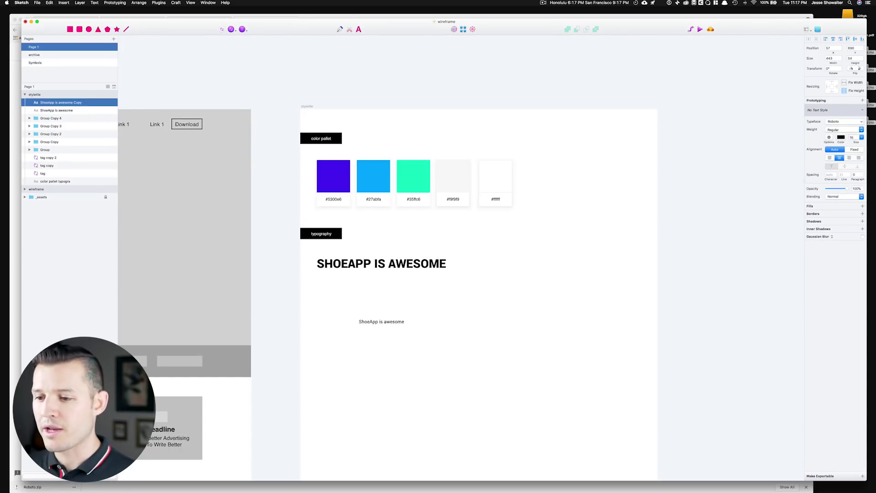
left_click_drag(373, 322, 335, 304)
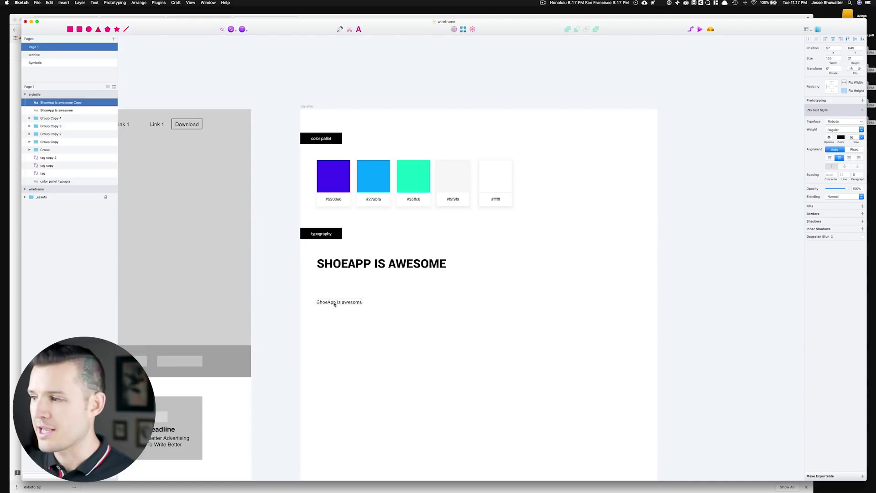
- Tint the small text dark grey #303030
left_click(840, 137)
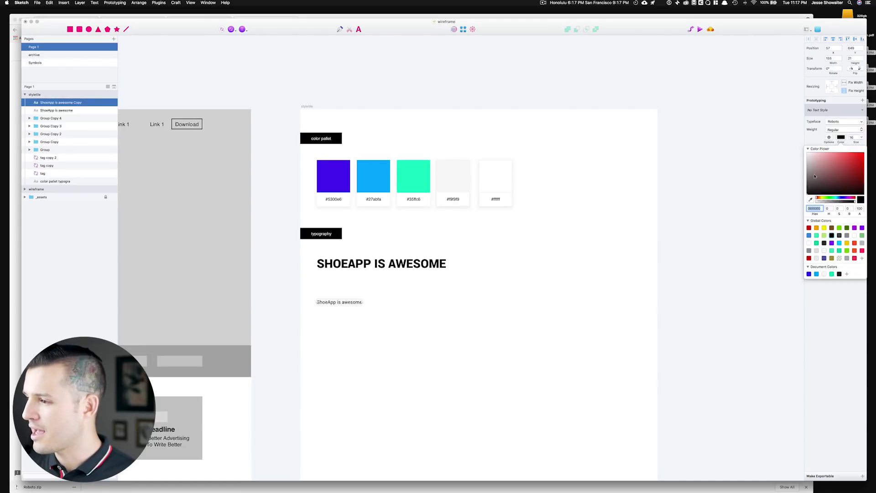
left_click(806, 188)
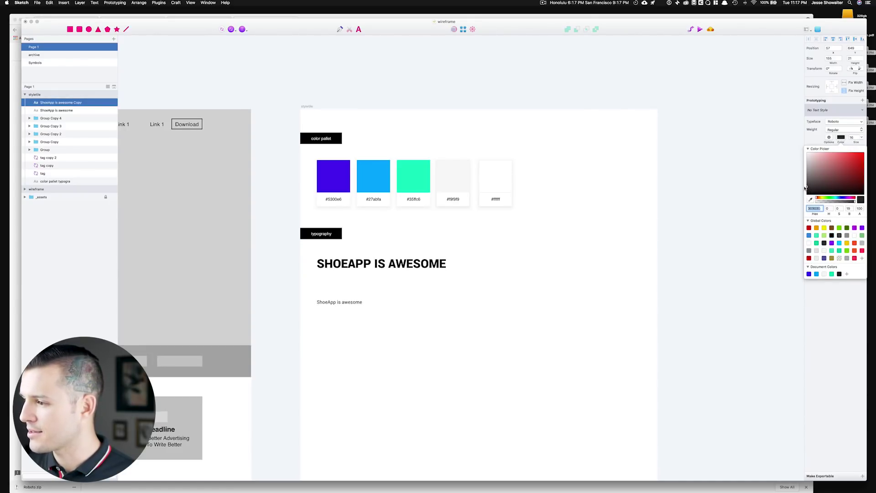
left_click(289, 332)
left_click_drag(289, 333, 424, 268)
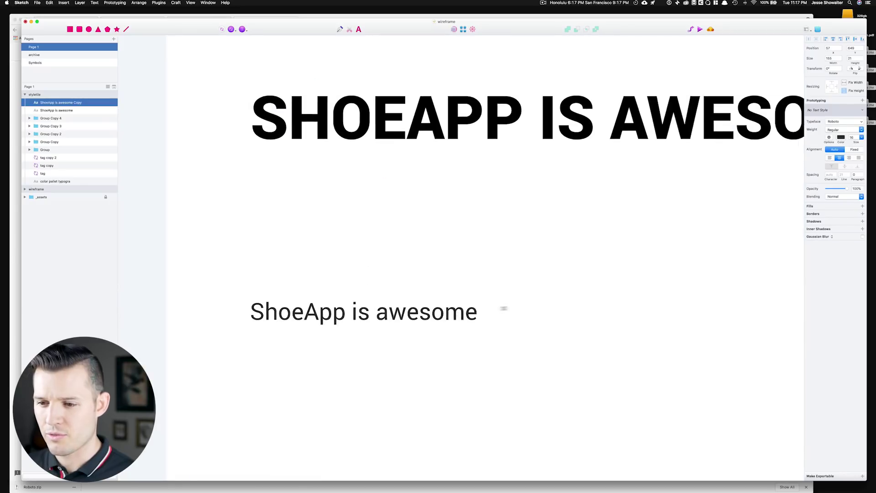
left_click(840, 137)
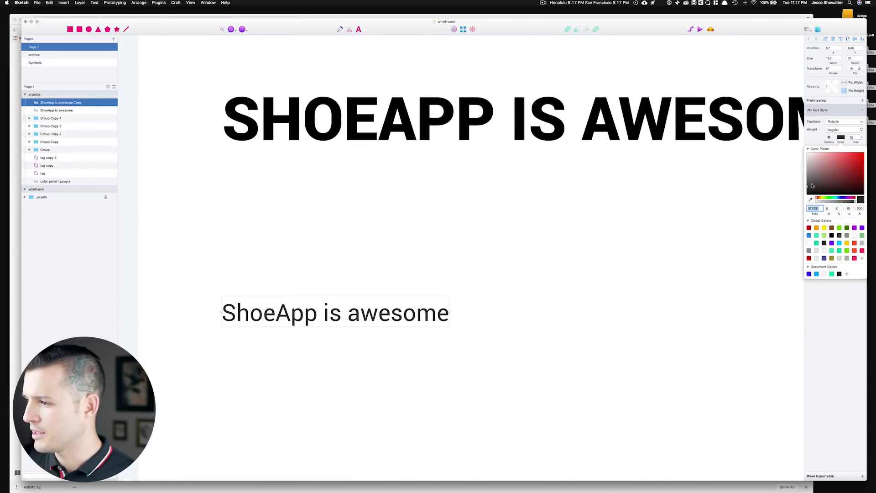
left_click(661, 253)
scroll(529, 294, "right", 1)
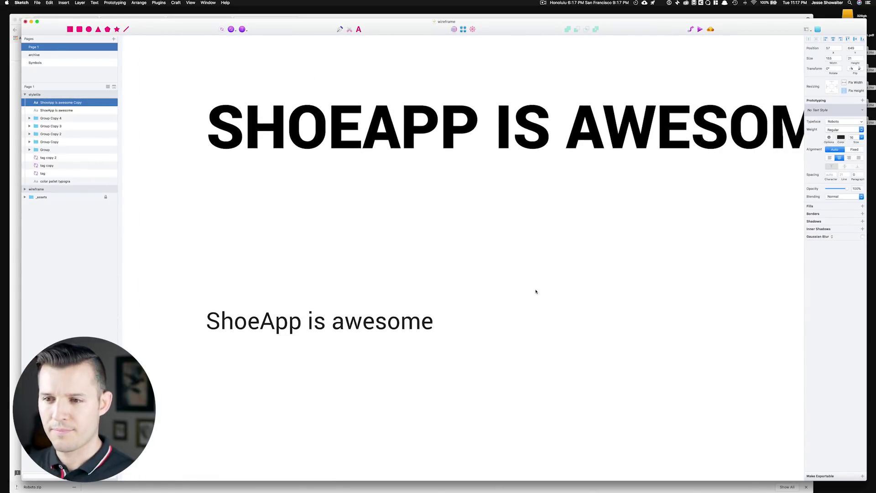
key("super+0")
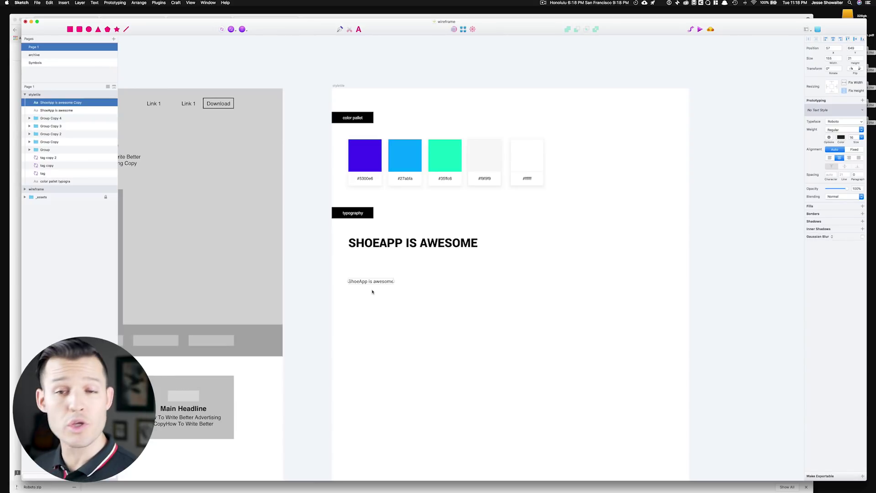
key("super+Tab")
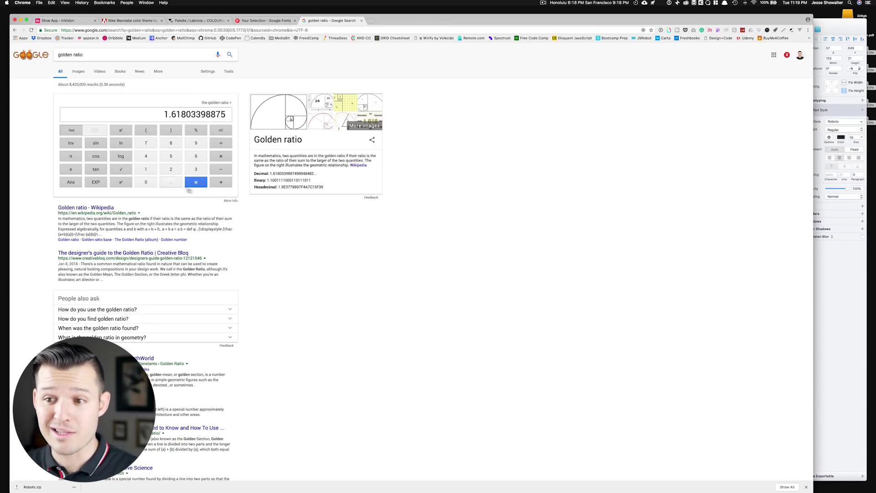
- Compute 1.61803398875 × 16 = 25.88854382, then duplicate the small text in Sketch
left_click(223, 155)
left_click(146, 170)
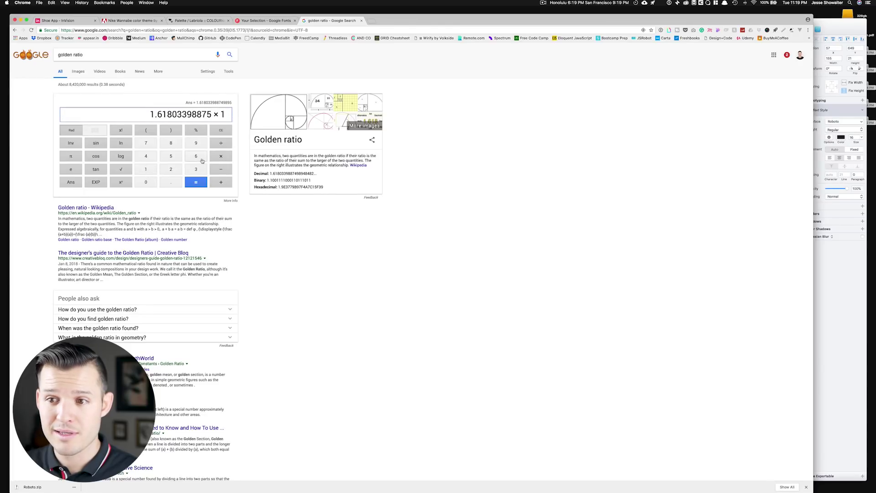
type("6")
left_click(201, 183)
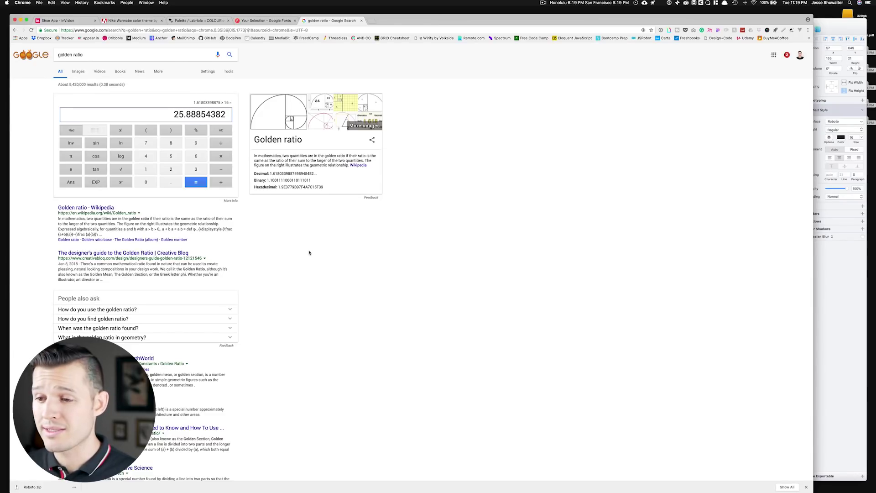
key("super+Tab")
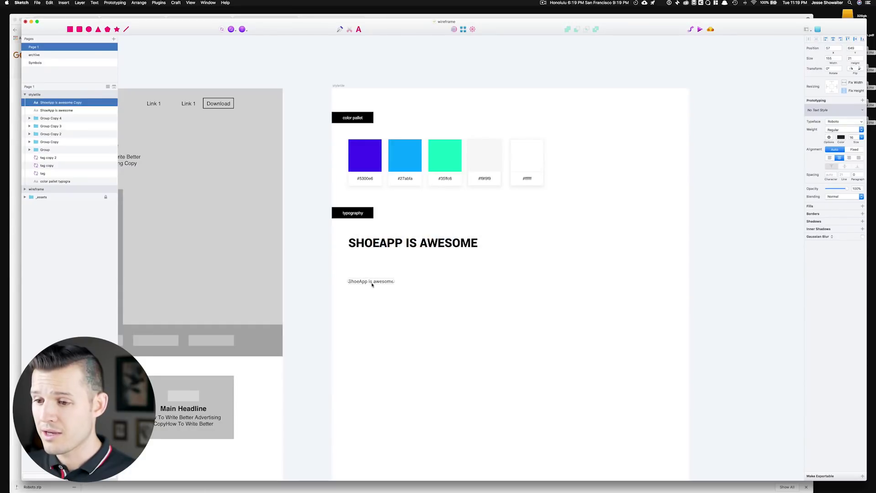
left_click_drag(372, 282, 371, 269)
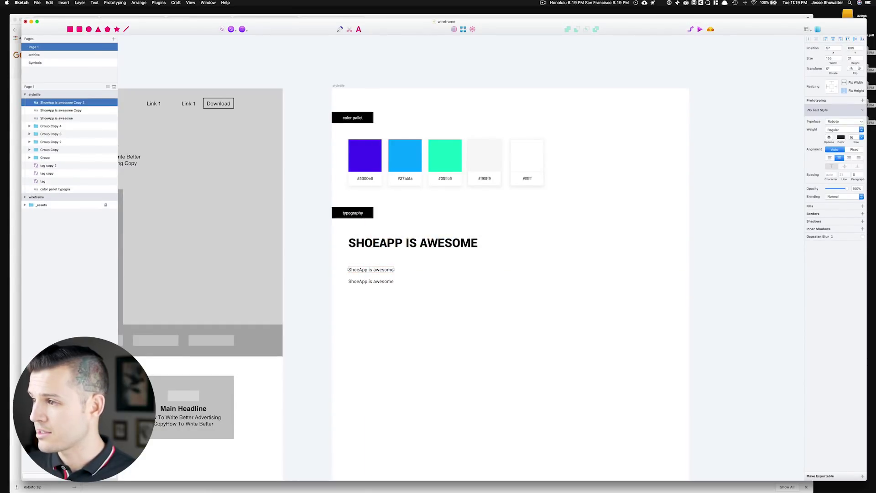
- Size the text copies at golden-ratio steps: 26, 42 and 68 pt
left_click(852, 138)
type("26")
key("Return")
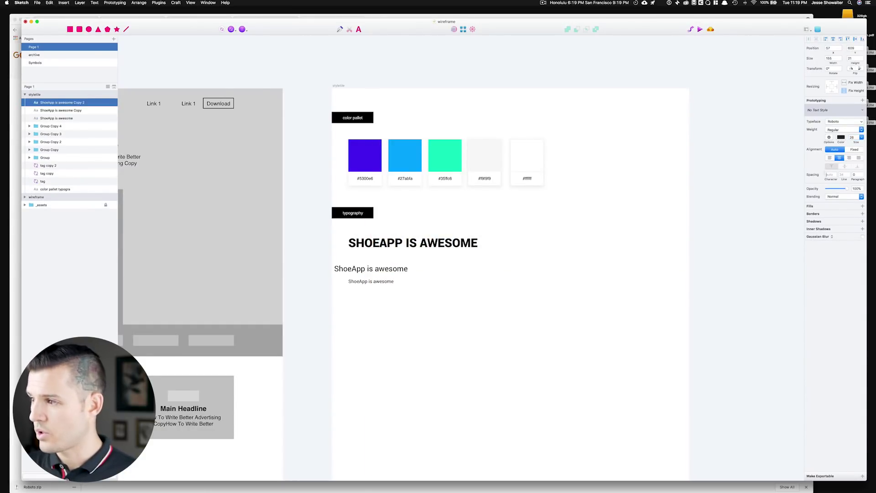
left_click(371, 281, "shift")
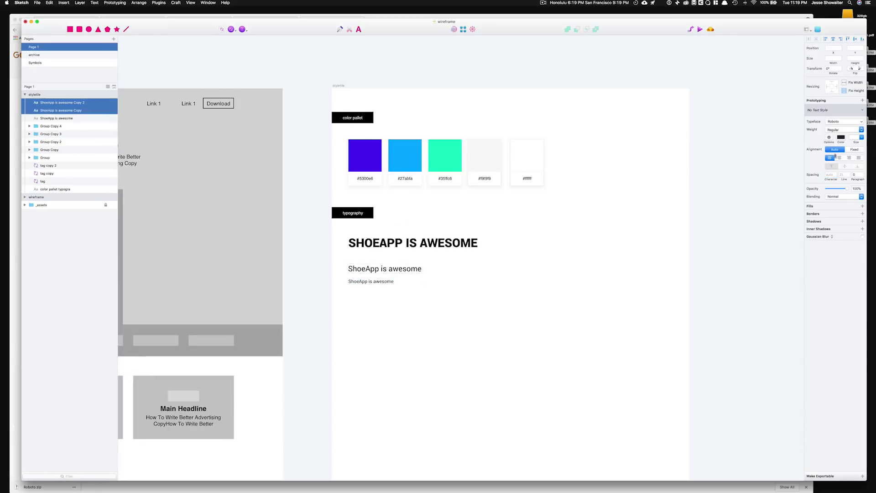
left_click(448, 308)
key("super+Tab")
type("*26")
key("super+Tab")
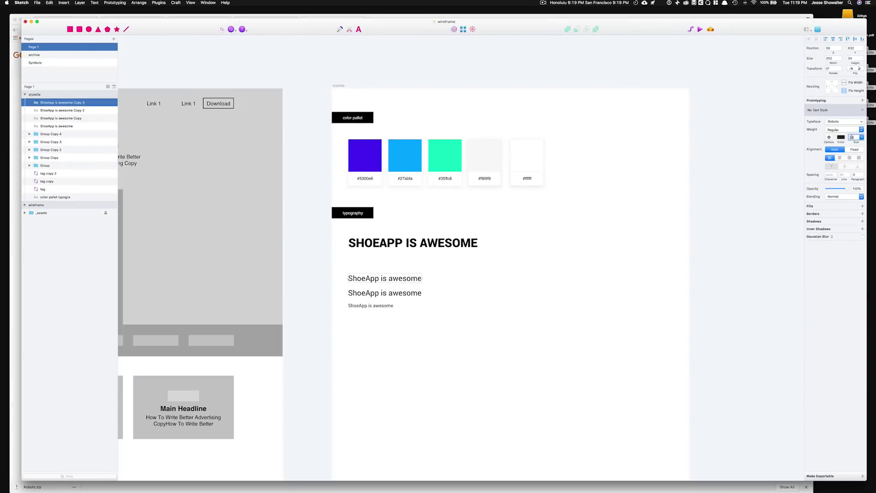
type("42")
key("super+Tab")
key("super+Tab")
type("68")
key("Return")
- Shift all four 'ShoeApp is awesome' samples up beneath the typography label
left_click_drag(406, 233, 363, 333)
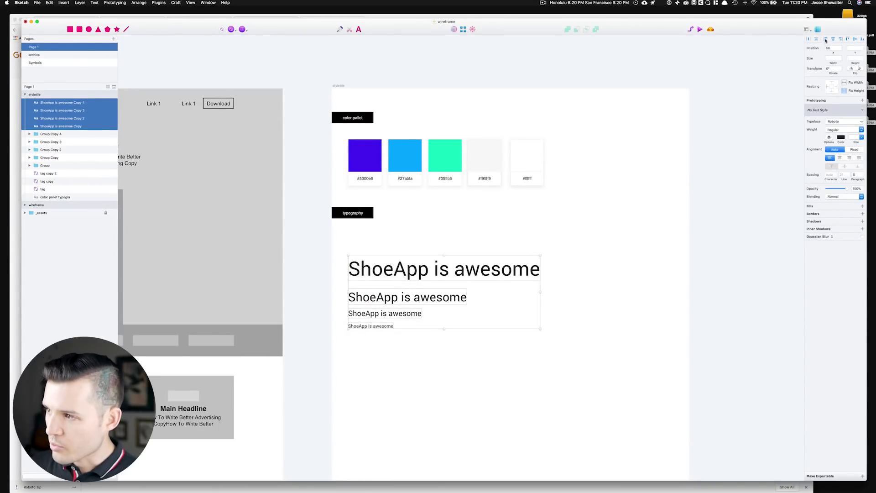
left_click_drag(385, 301, 385, 286)
left_click(397, 336)
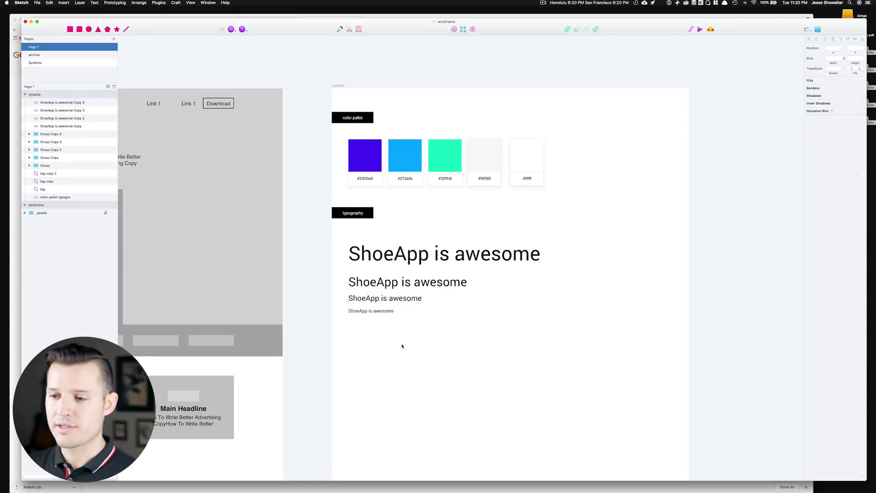
- Make the top heading sample Bold and all uppercase
left_click(434, 247)
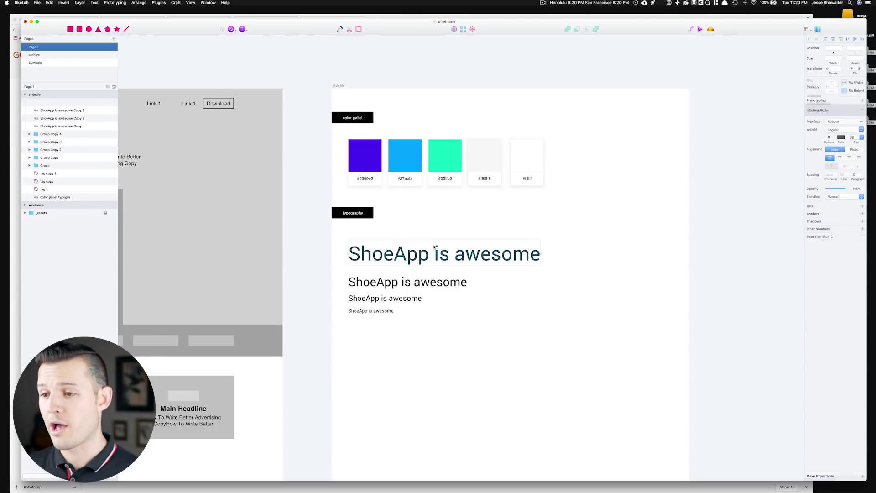
left_click(830, 131)
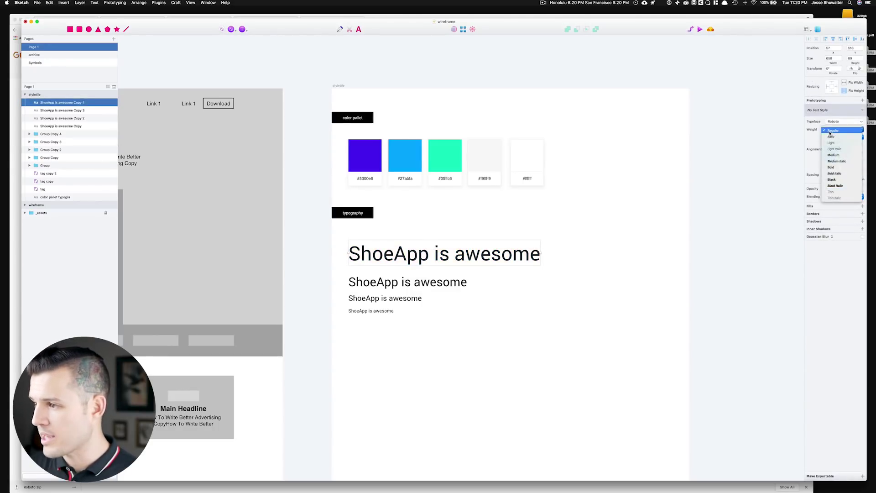
left_click(831, 167)
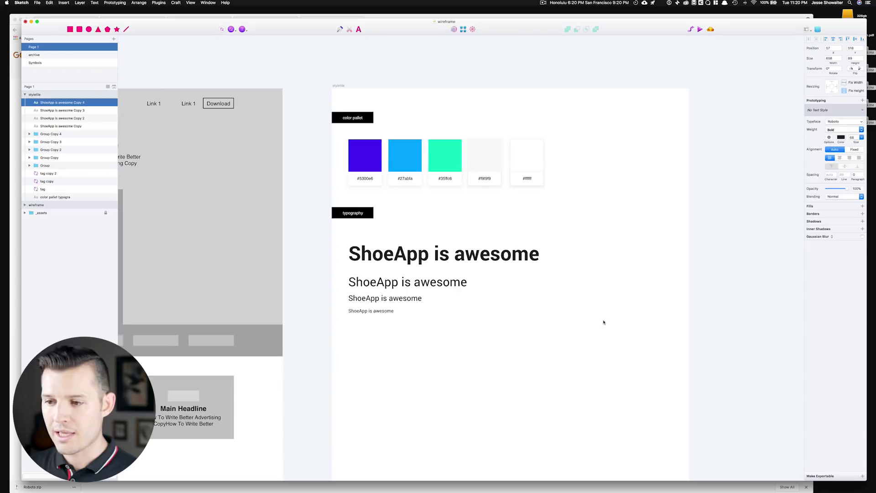
left_click(829, 137)
left_click(829, 179)
left_click(828, 187)
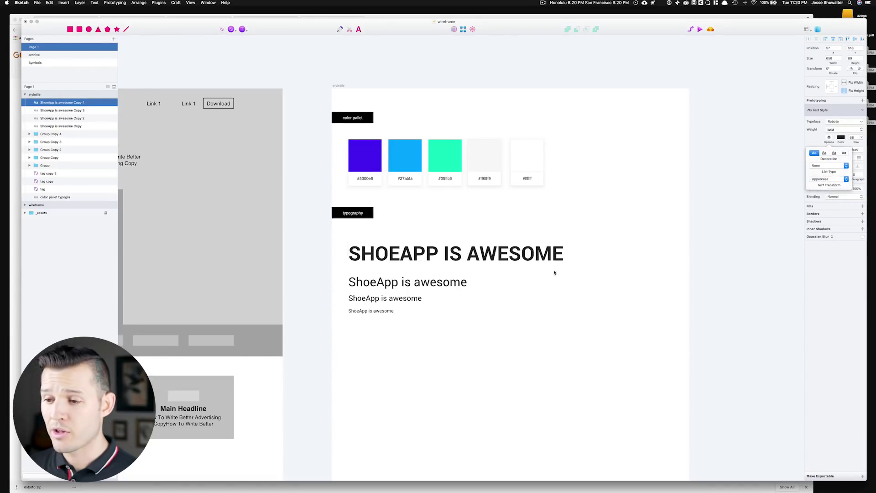
left_click(450, 303)
- Set character spacing to 0.5 on all four type samples
left_click_drag(481, 339, 437, 246)
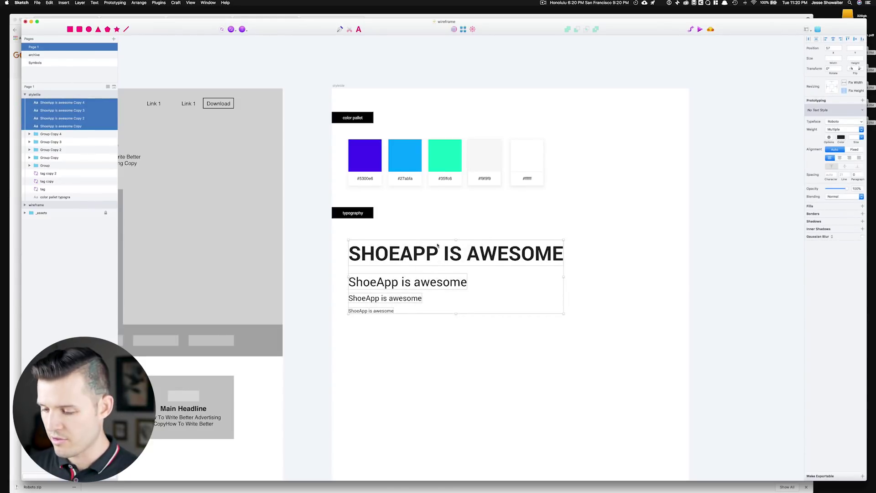
key("super+2")
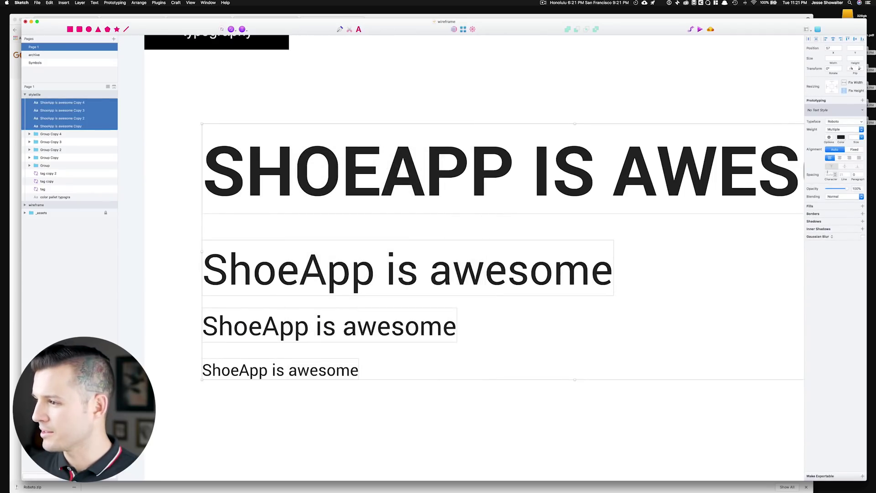
left_click(828, 174)
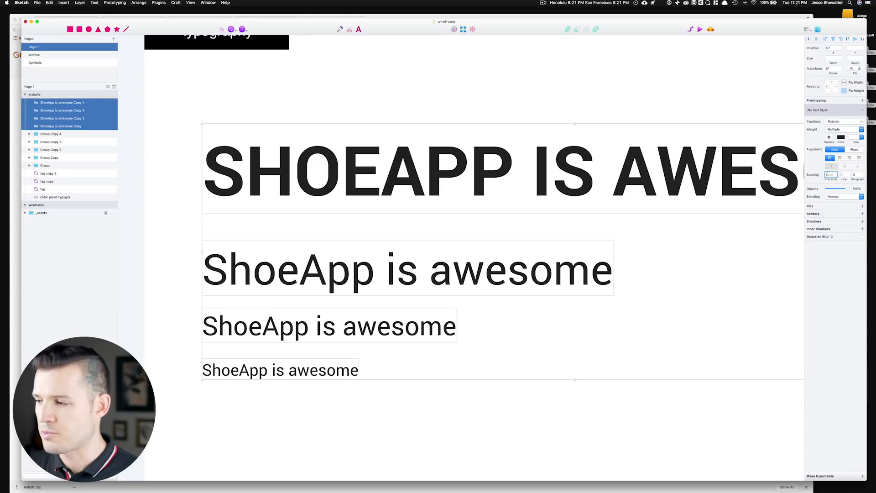
key("alt+Up")
key("alt+Up")
key("alt+Up")
key("alt+Up")
key("alt+Up")
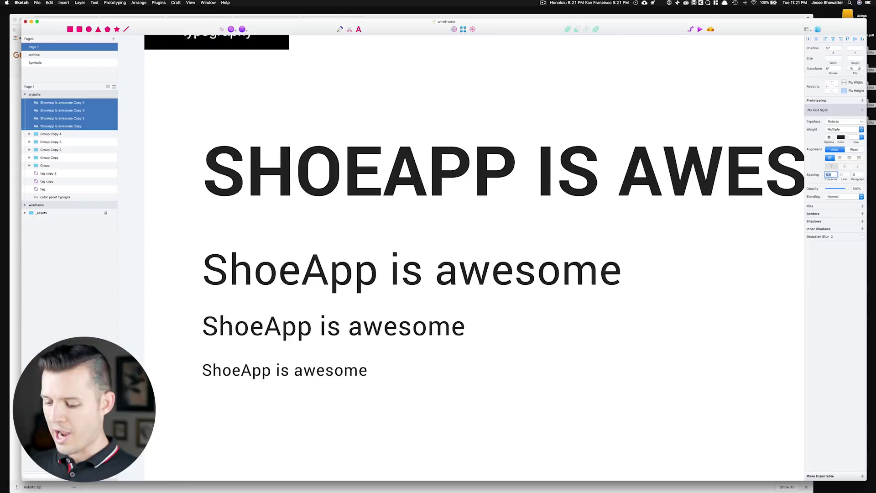
key("super+minus")
left_click(707, 333)
scroll(707, 333, "right", 5)
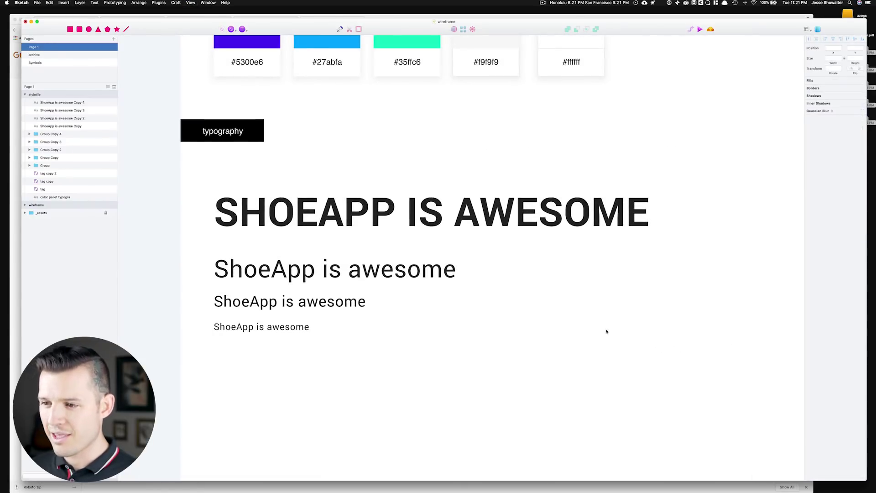
key("super+minus")
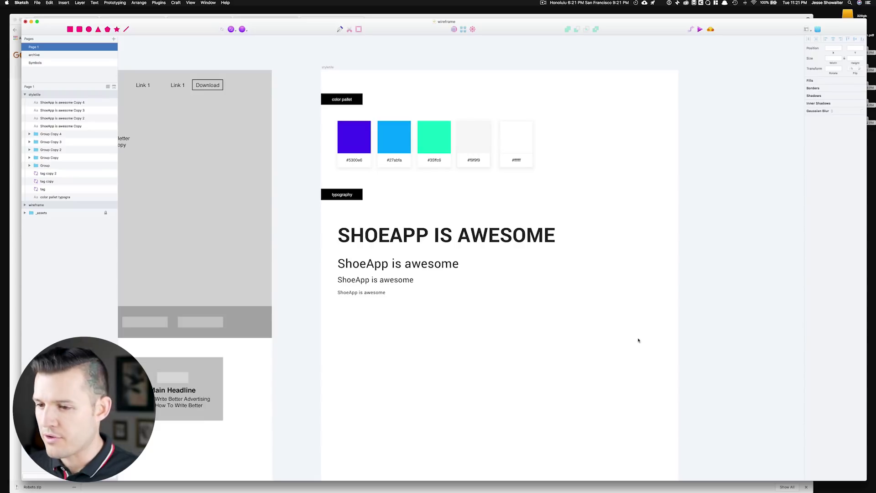
- Change the heading to Black weight and keep the smallest sample Regular
left_click(454, 266)
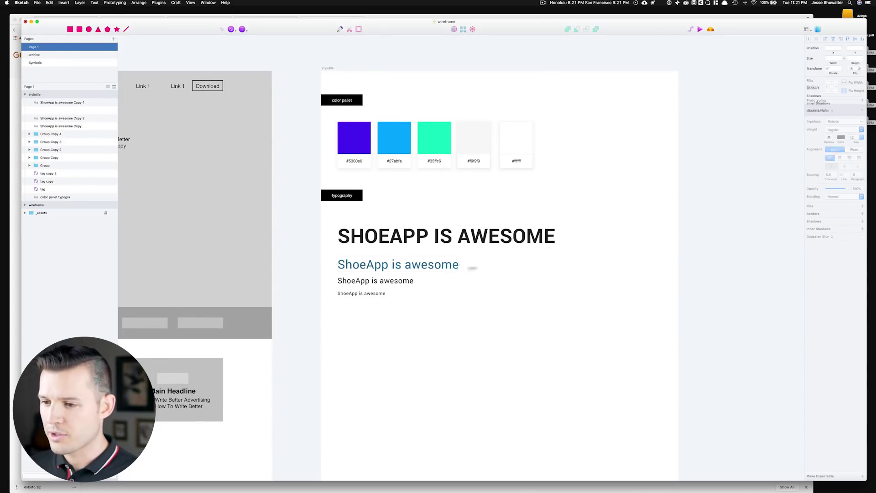
left_click(523, 237)
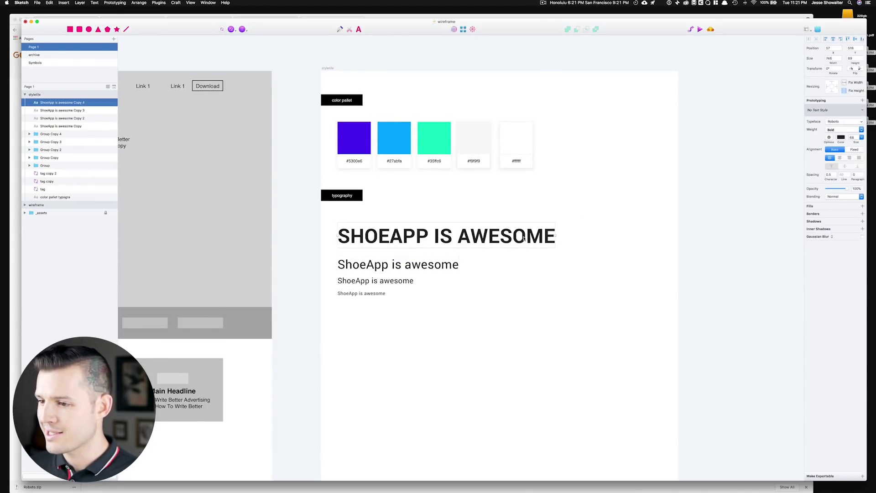
left_click(844, 129)
left_click(839, 139)
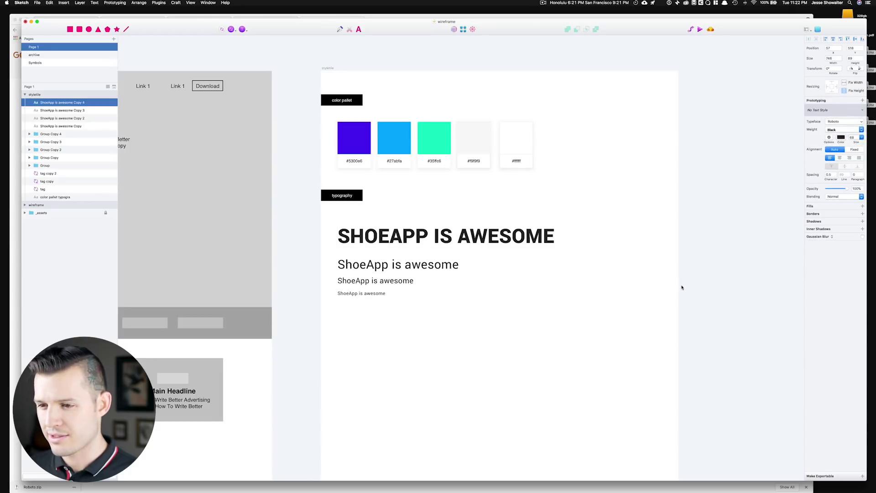
left_click(433, 269)
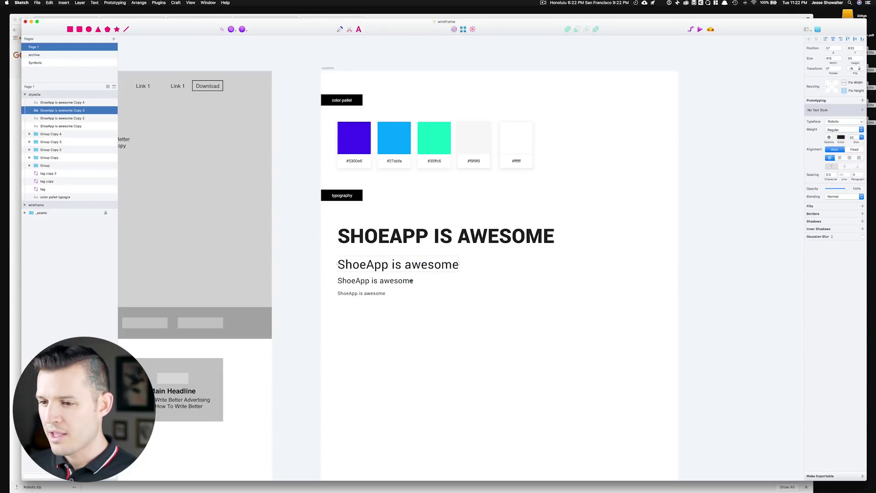
left_click(412, 280)
key("Escape")
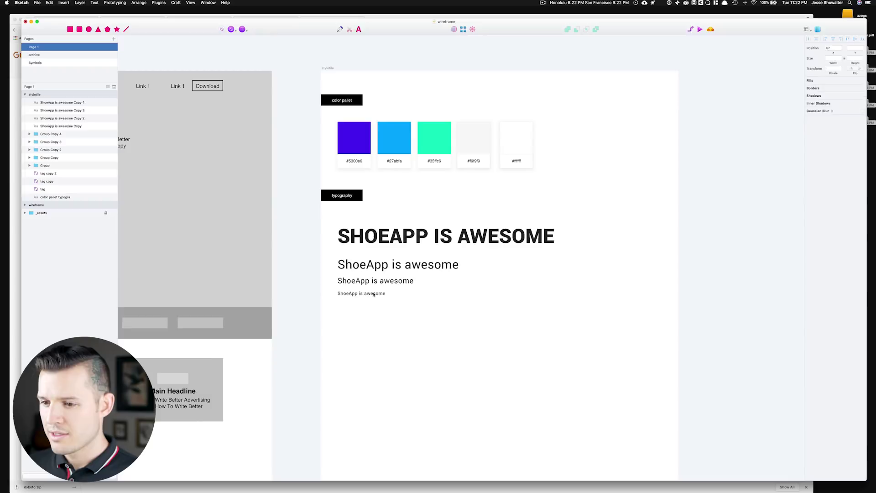
left_click(373, 293)
left_click(834, 131)
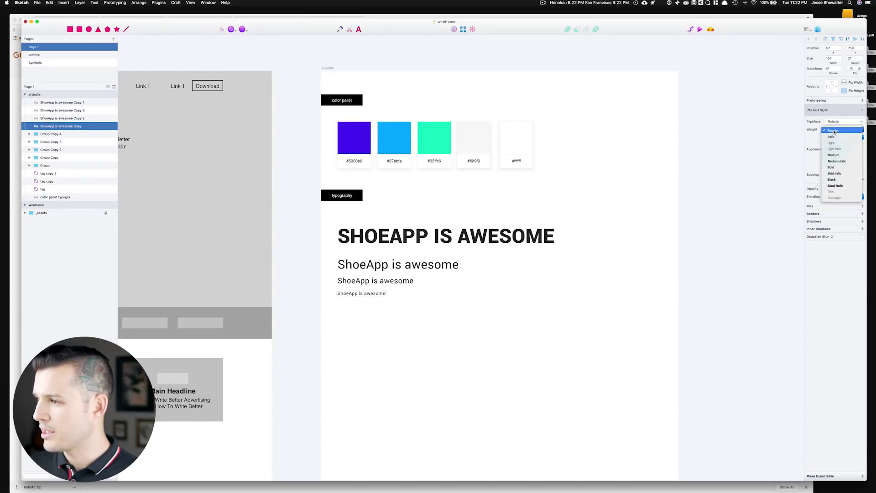
left_click(834, 132)
- Bold the 42pt and 24pt samples and move the 24pt one lower
left_click_drag(462, 290, 335, 257)
left_click(843, 129)
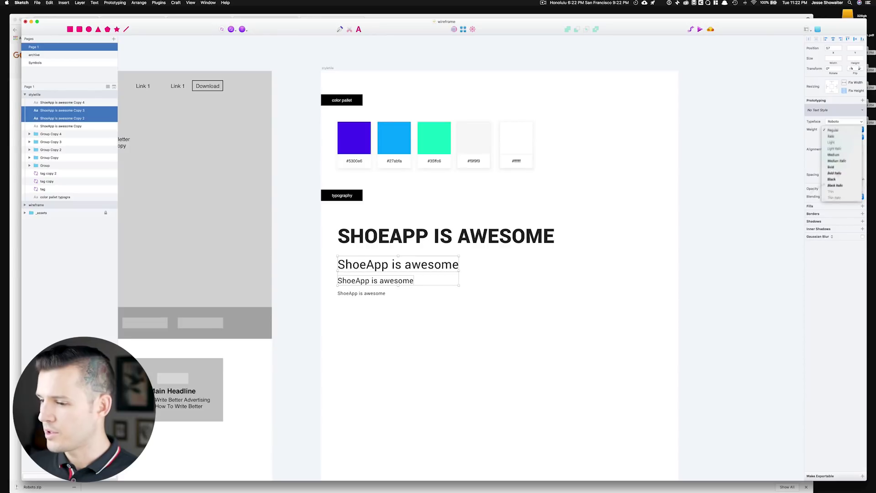
left_click(839, 164)
left_click(420, 300)
left_click_drag(386, 280, 386, 291)
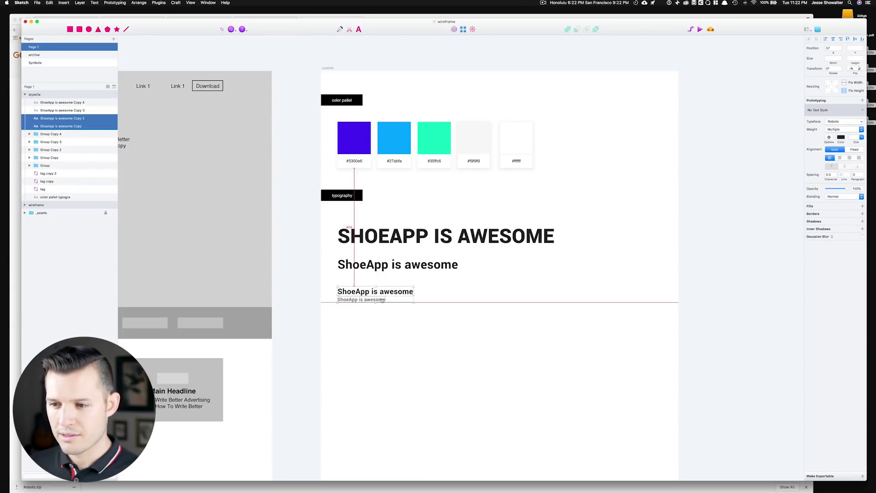
left_click(561, 297)
- Fill the smallest sample with Craft's Article placeholder paragraphs
left_click(158, 2)
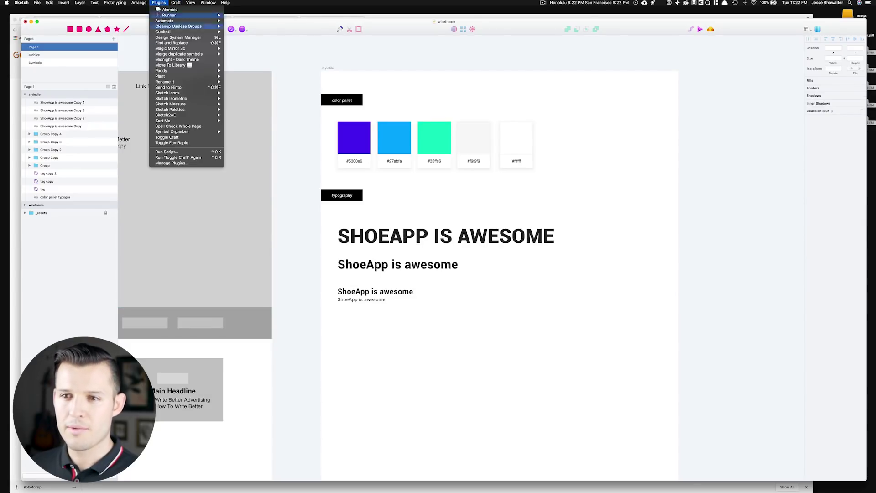
left_click(183, 138)
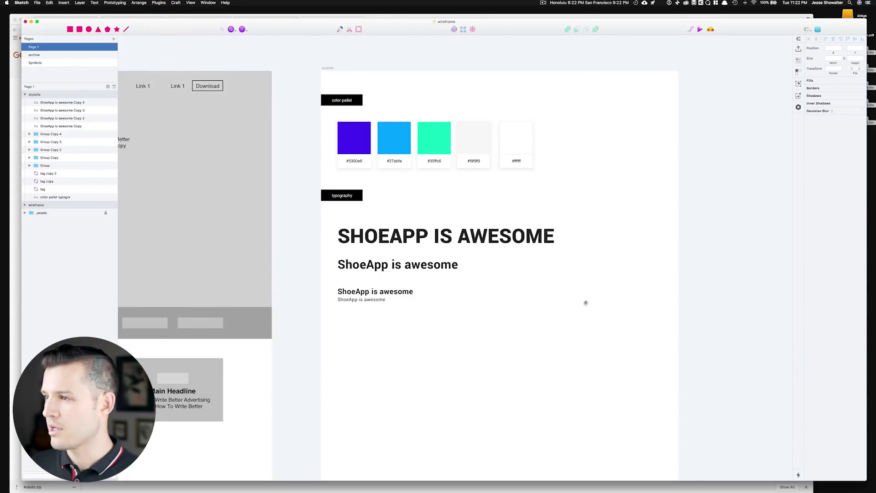
left_click(375, 300)
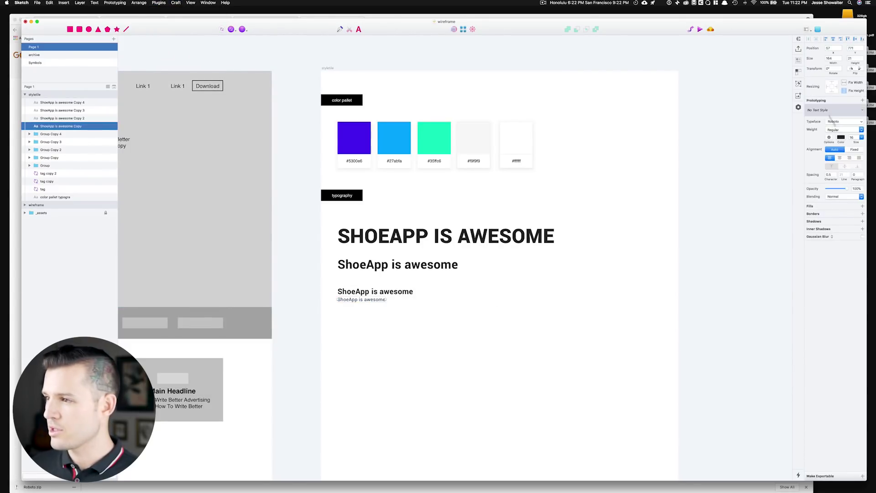
left_click(798, 60)
left_click(736, 73)
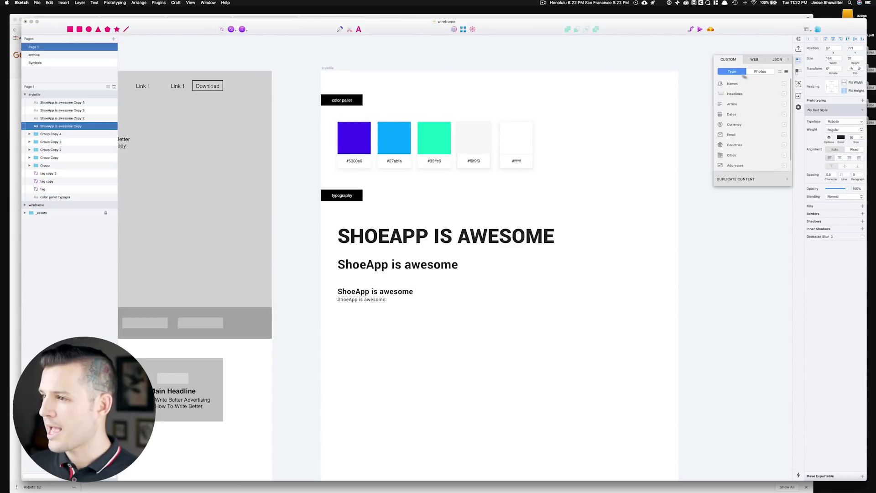
left_click(731, 118)
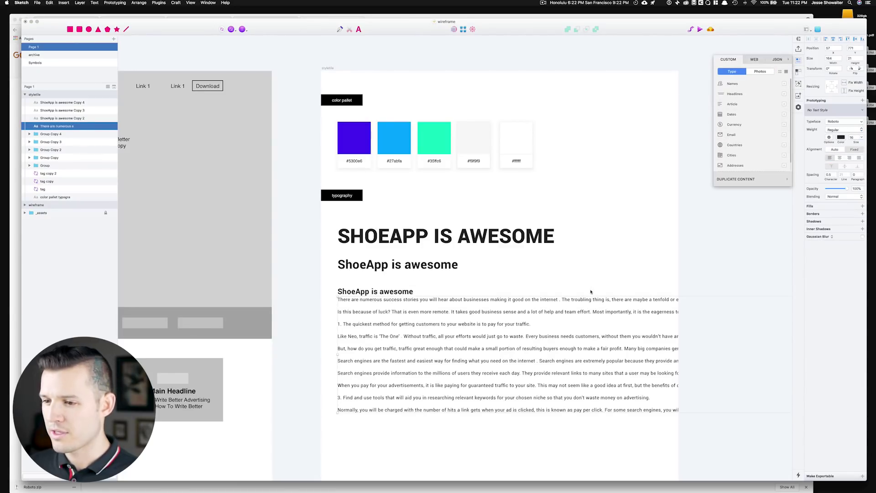
scroll(401, 240, "down", 4)
scroll(401, 241, "right", 3)
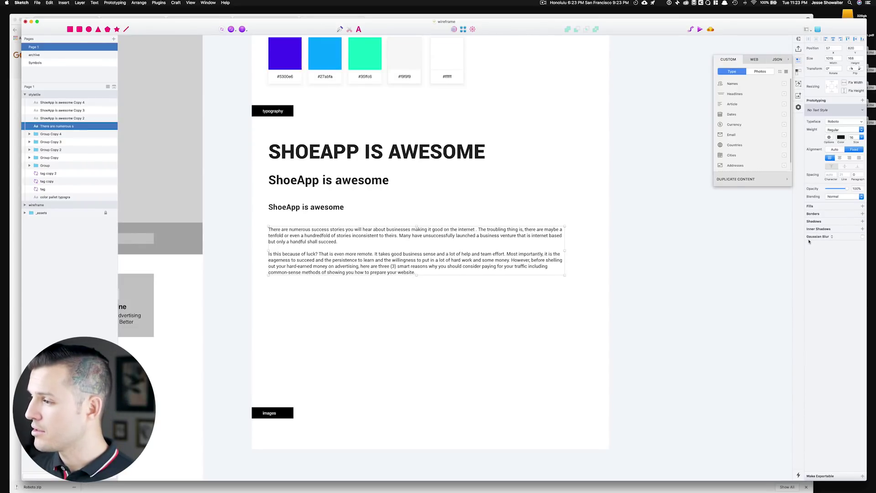
left_click_drag(845, 173, 849, 174)
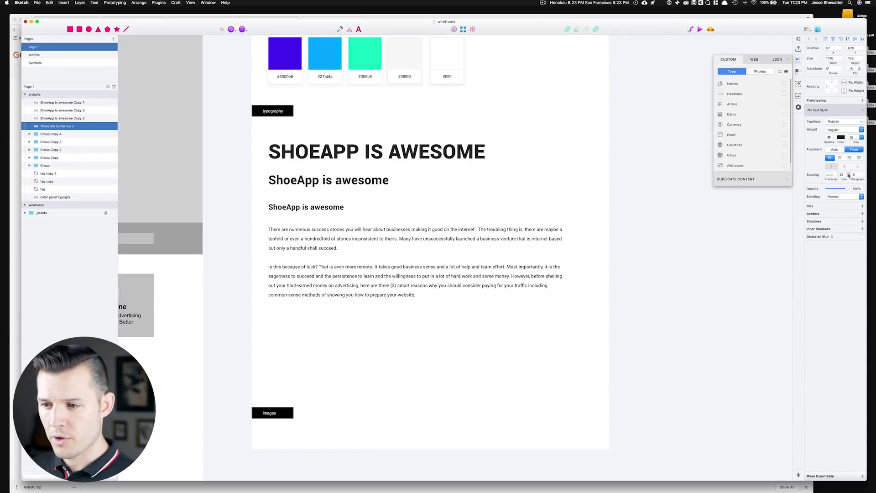
left_click_drag(356, 292, 357, 284)
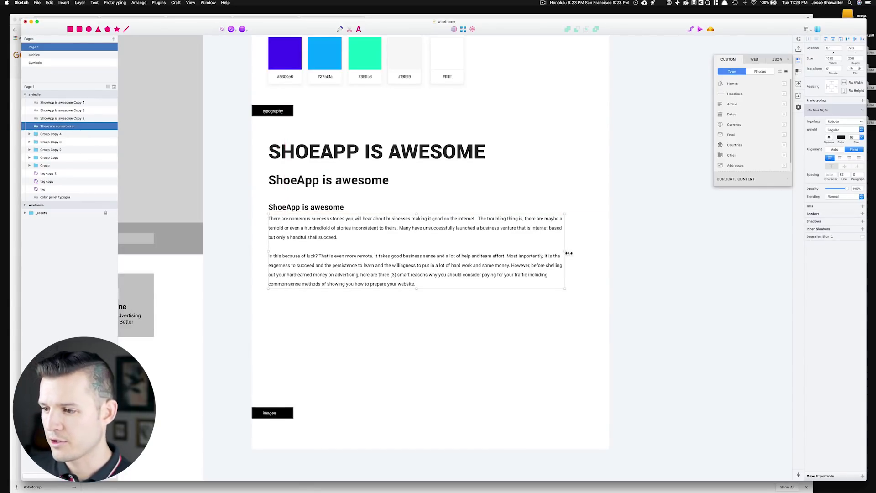
left_click_drag(566, 252, 485, 258)
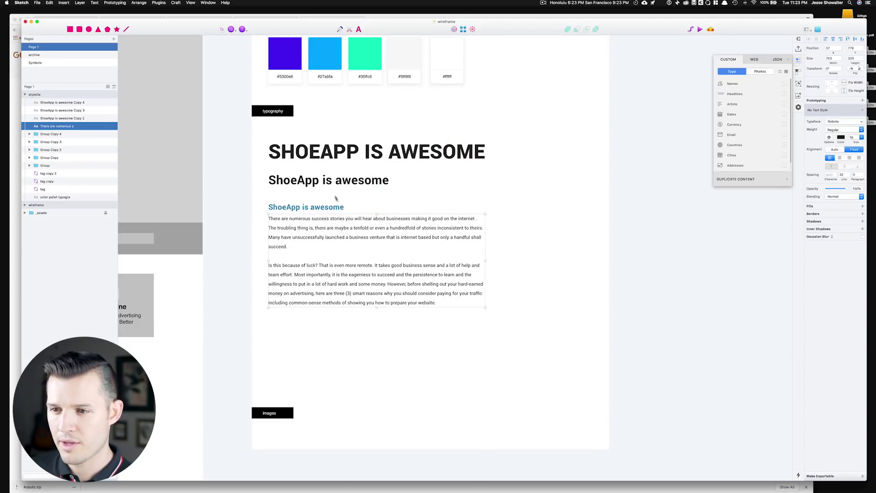
left_click_drag(330, 180, 330, 173)
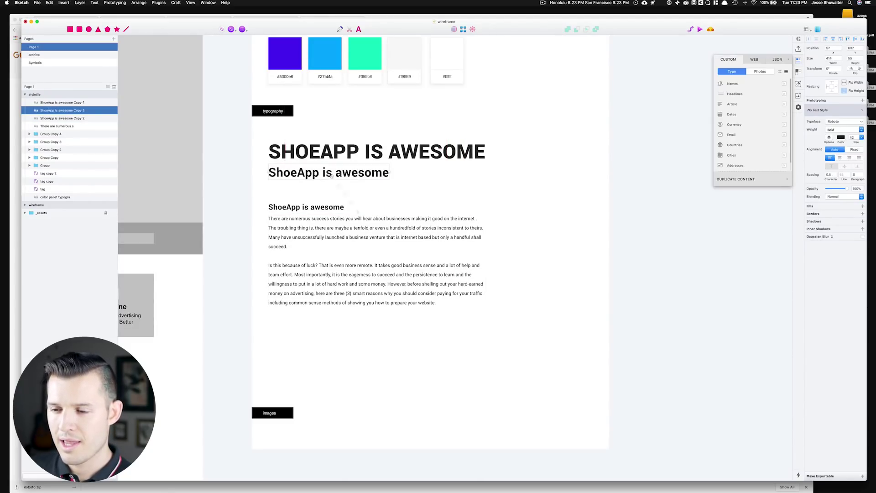
left_click_drag(429, 383, 299, 214)
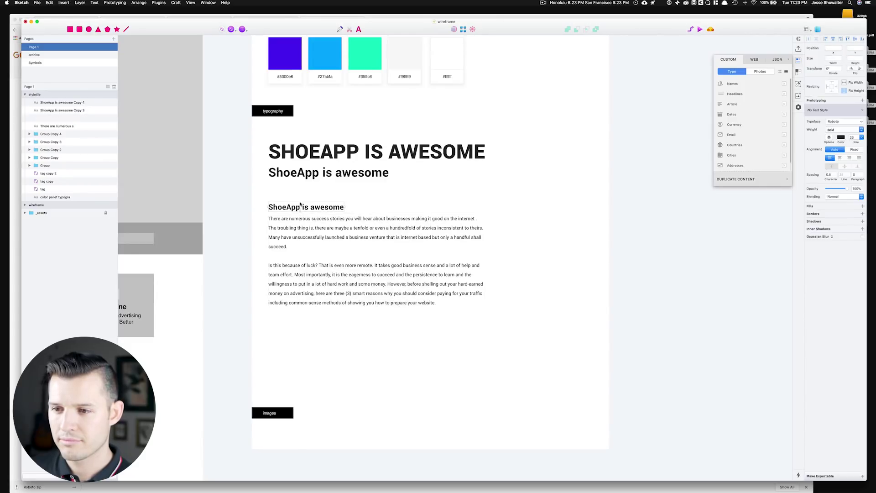
left_click(287, 208)
left_click(289, 220, "shift")
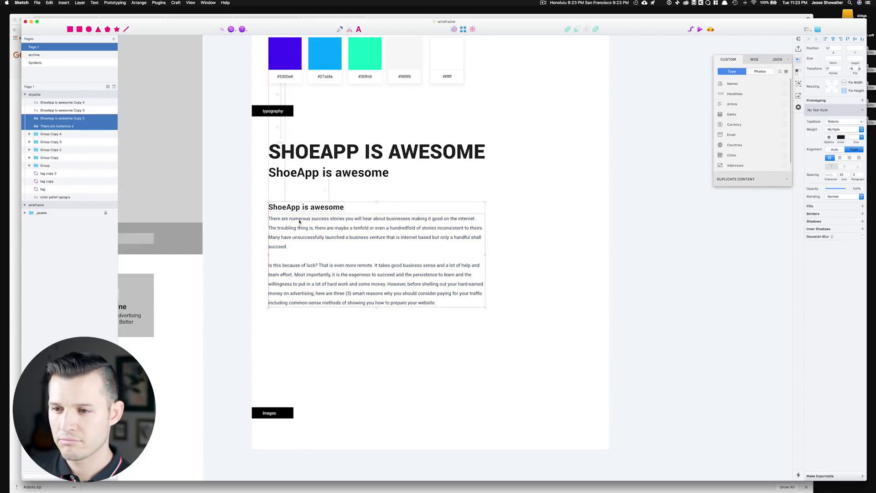
scroll(276, 276, "up", 3)
scroll(275, 276, "right", 3)
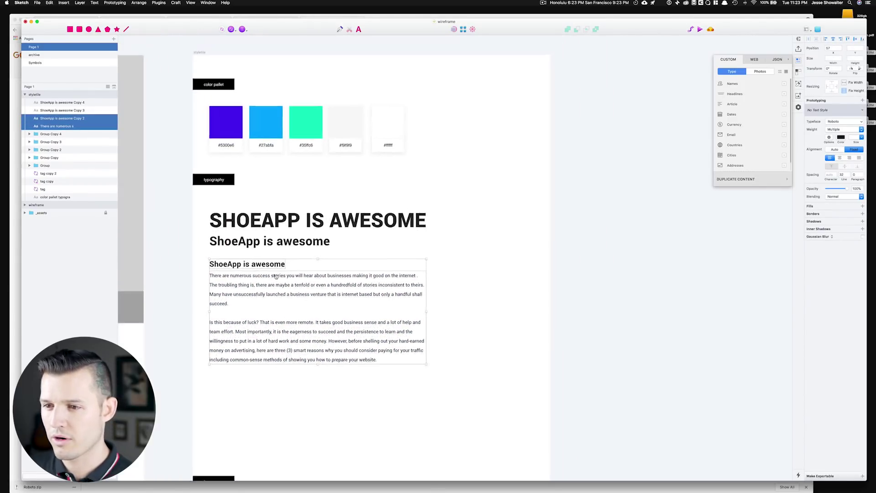
left_click(459, 289)
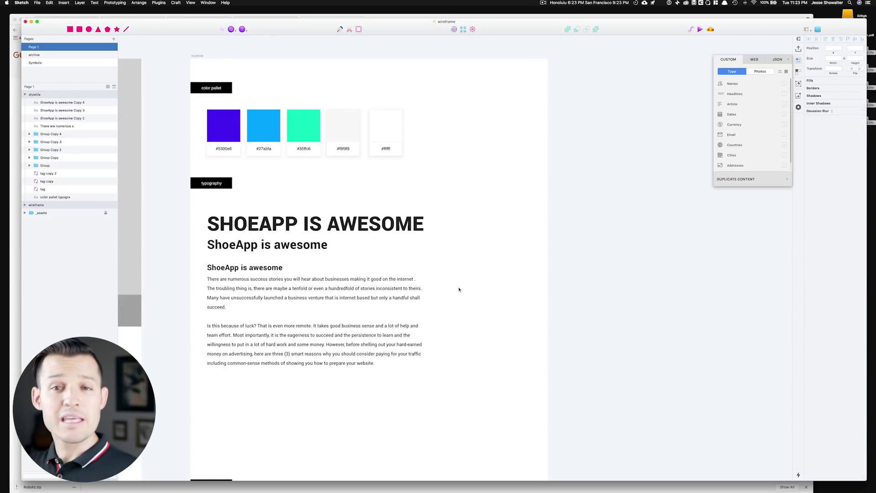
left_click(289, 333)
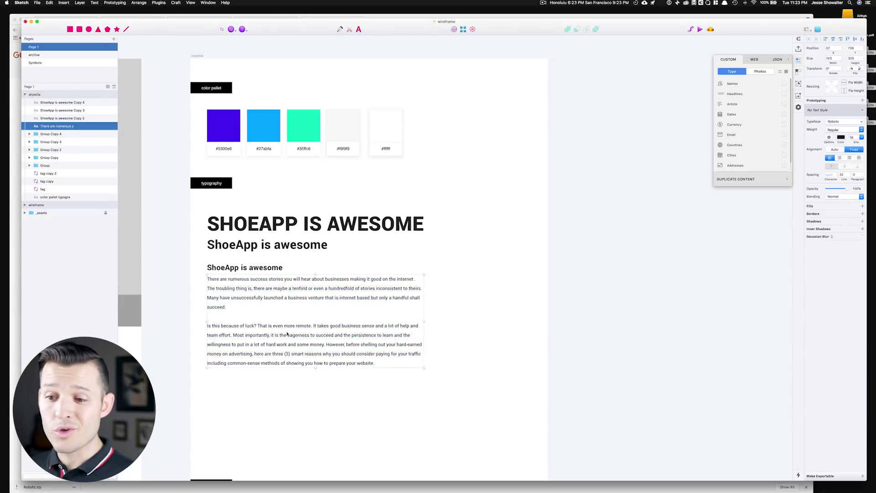
left_click(255, 307)
key("Return")
key("Return")
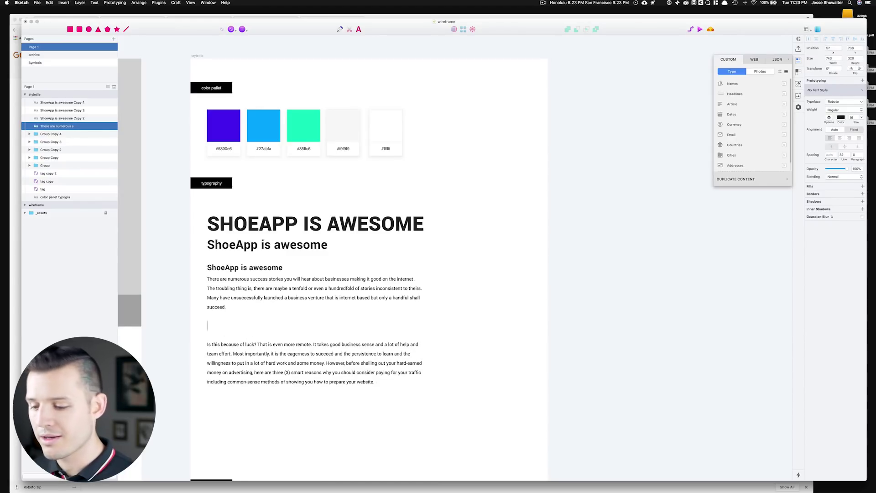
key("BackSpace")
key("BackSpace")
key("Escape")
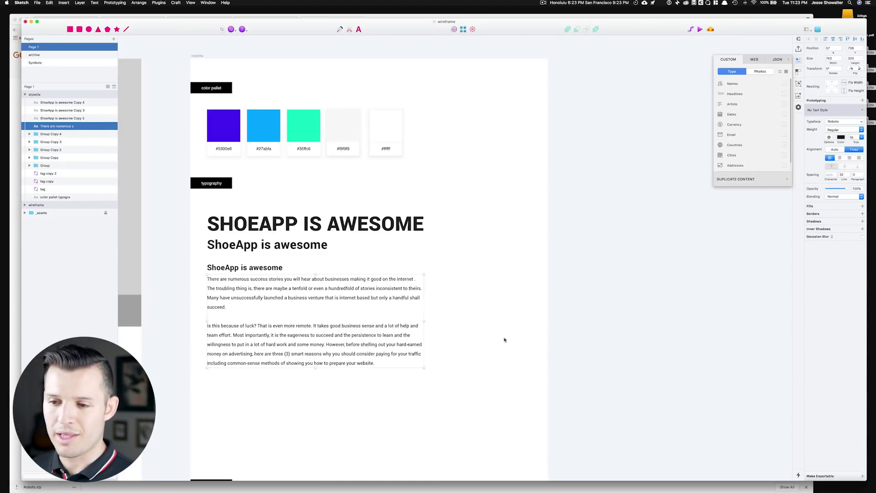
left_click(477, 371)
scroll(477, 371, "down", 3)
scroll(477, 371, "left", 2)
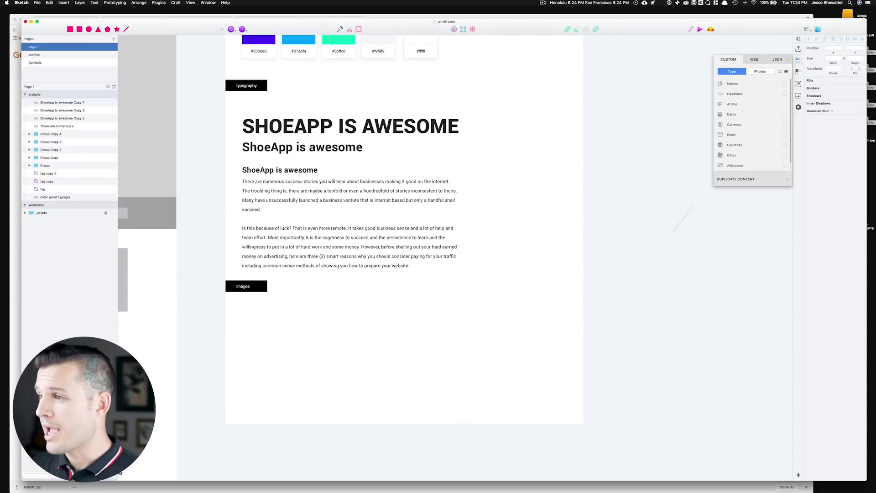
- Close the Craft popover and open a new blank tab in Chrome
left_click(711, 179)
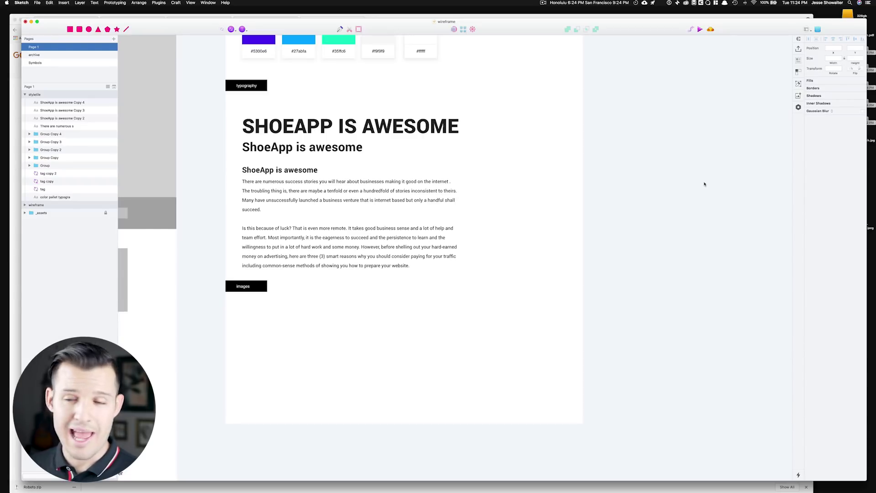
key("super+Tab")
key("super+Tab")
key("super+t")
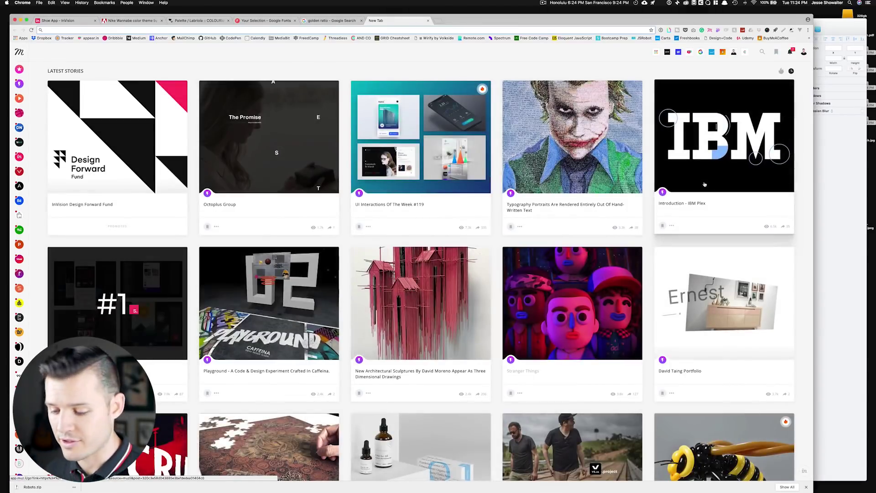
- Open Pexels and Unsplash in separate Chrome tabs
type("pexels.com")
key("Return")
key("super+t")
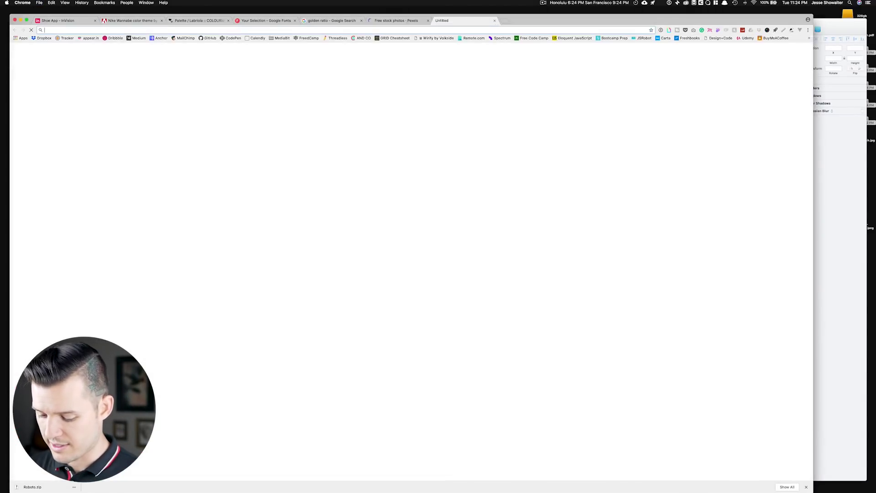
type("unsplash.com")
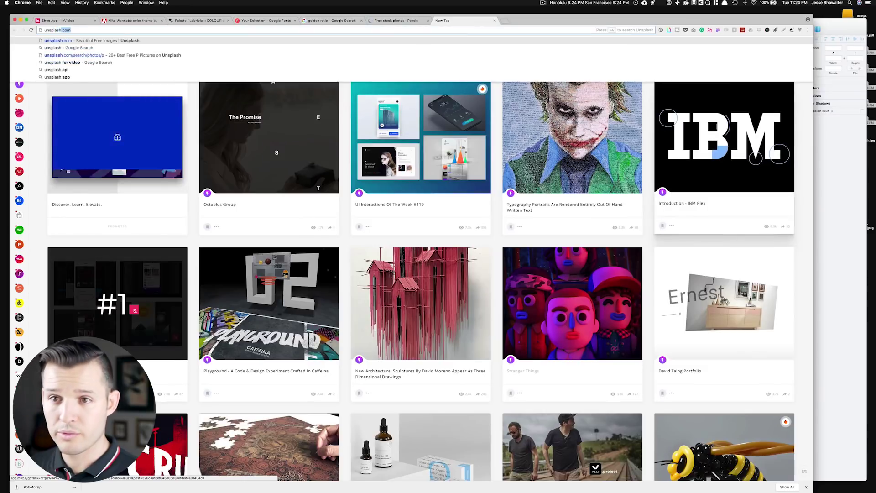
key("Return")
key("ctrl+shift+Tab")
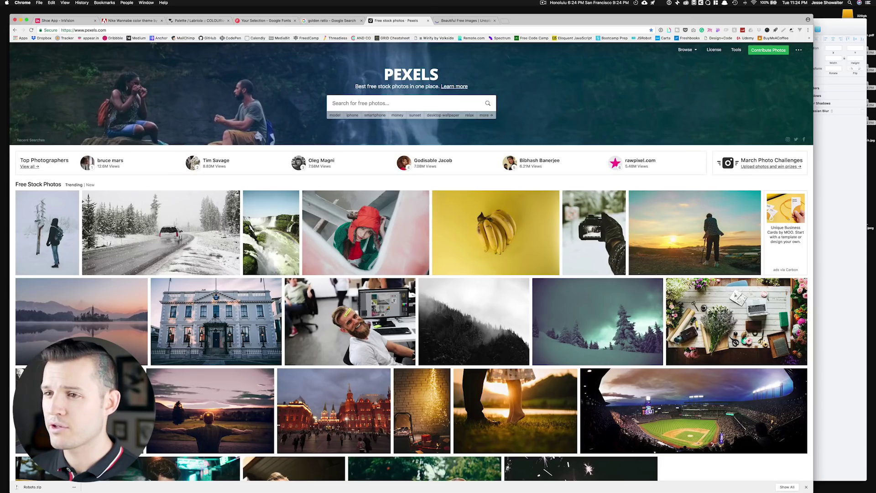
key("ctrl+Tab")
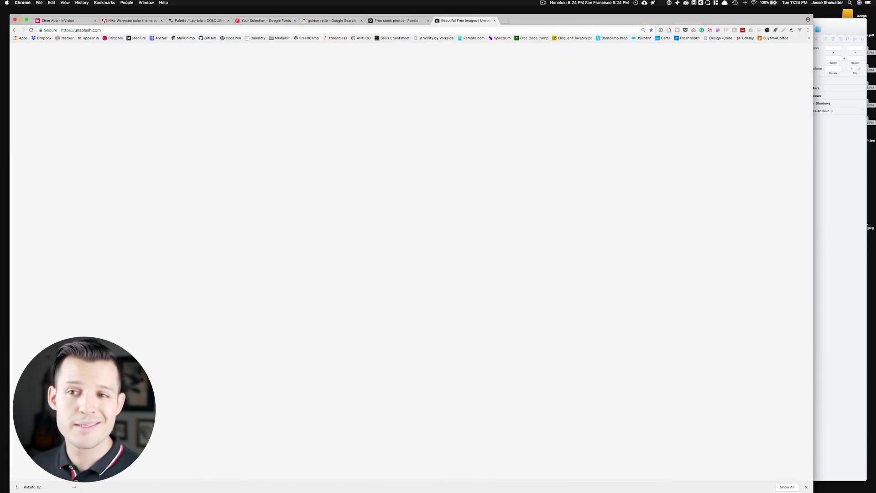
key("ctrl+shift+Tab")
- Search Pexels for 'running' and Unsplash for 'fitness'
left_click(396, 102)
type("running")
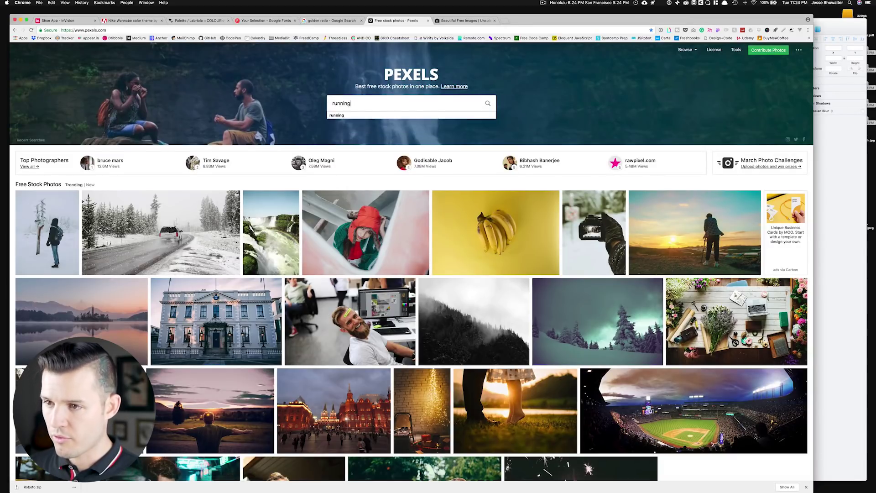
key("Return")
key("ctrl+Tab")
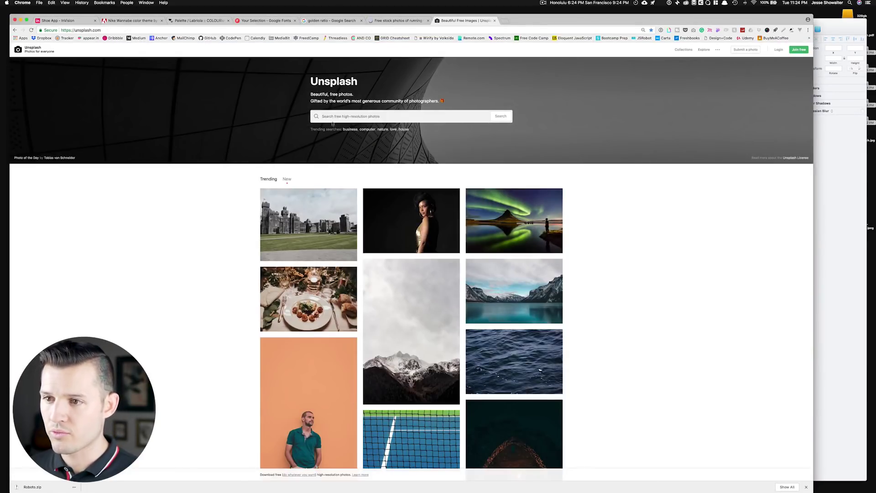
left_click(333, 119)
type("fitness")
key("Return")
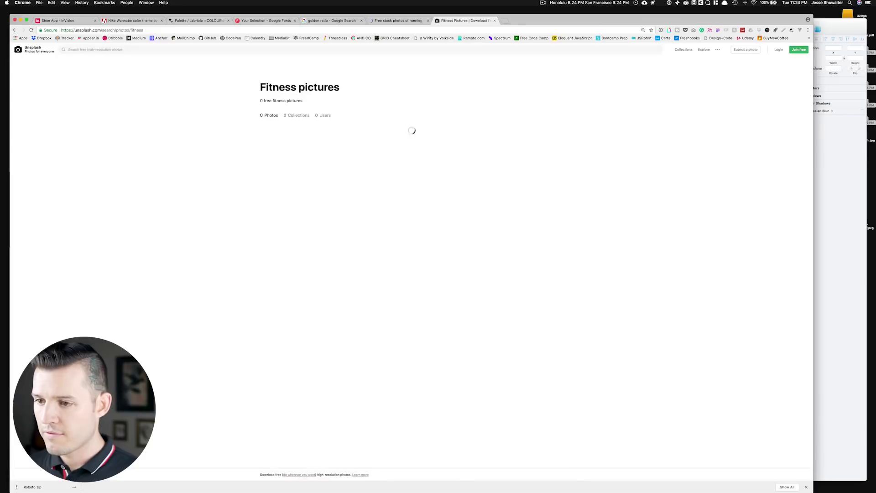
key("ctrl+shift+Tab")
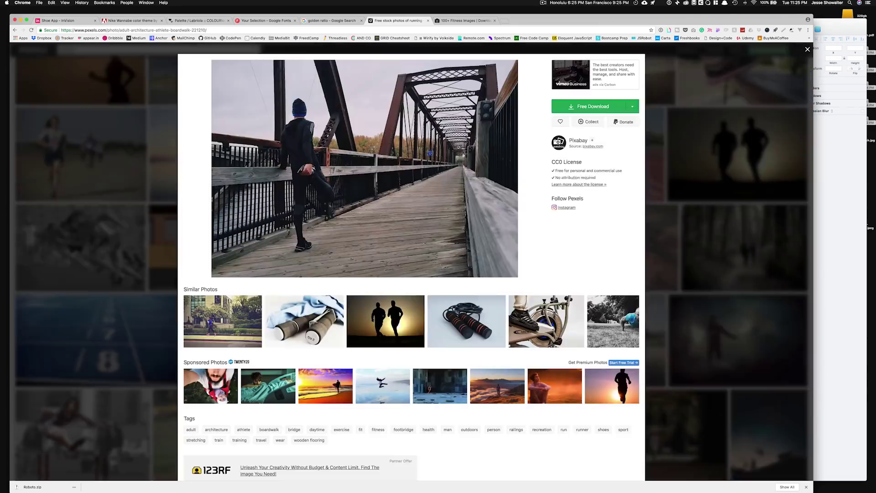
- Open the bridge running photo on Pexels to download it
left_click(632, 106)
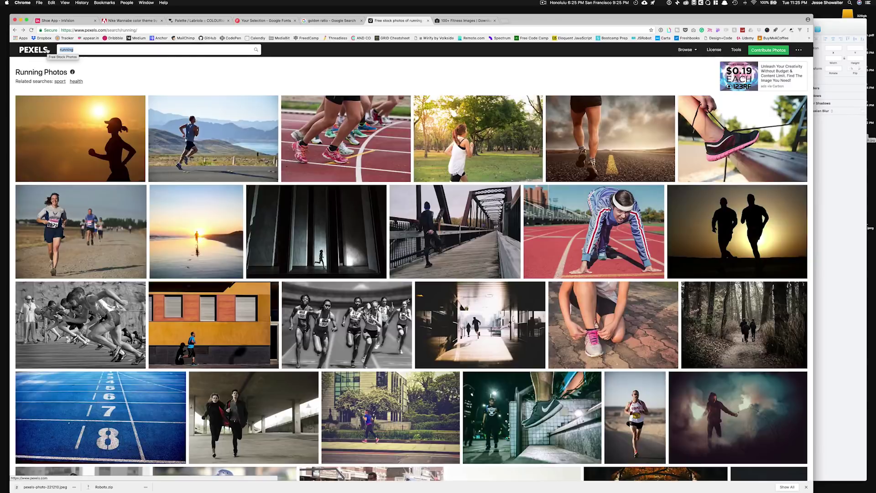
scroll(272, 346, "down", 15)
scroll(272, 347, "down", 15)
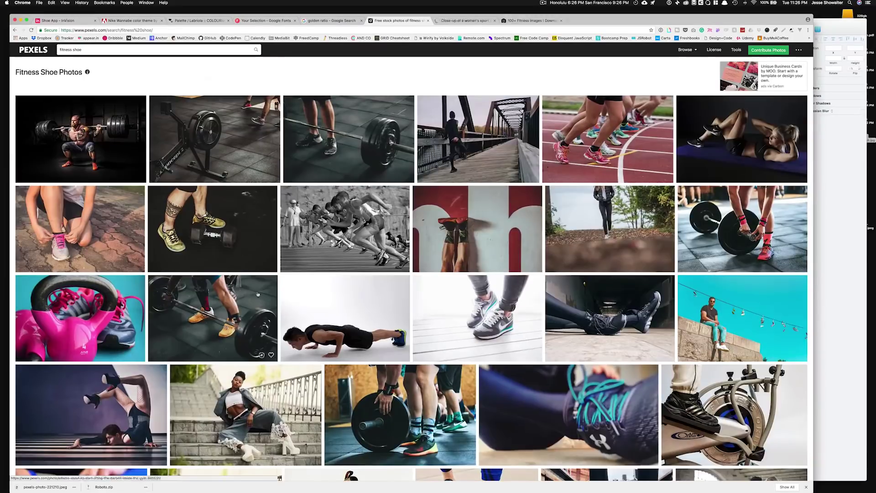
scroll(411, 274, "down", 5)
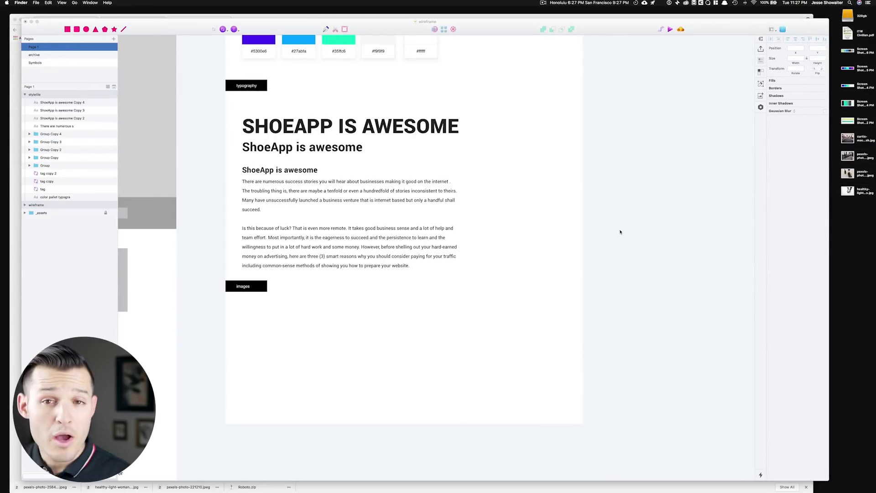
- Place the four downloaded photos onto the canvas beside the style tile's images area
left_click(599, 229)
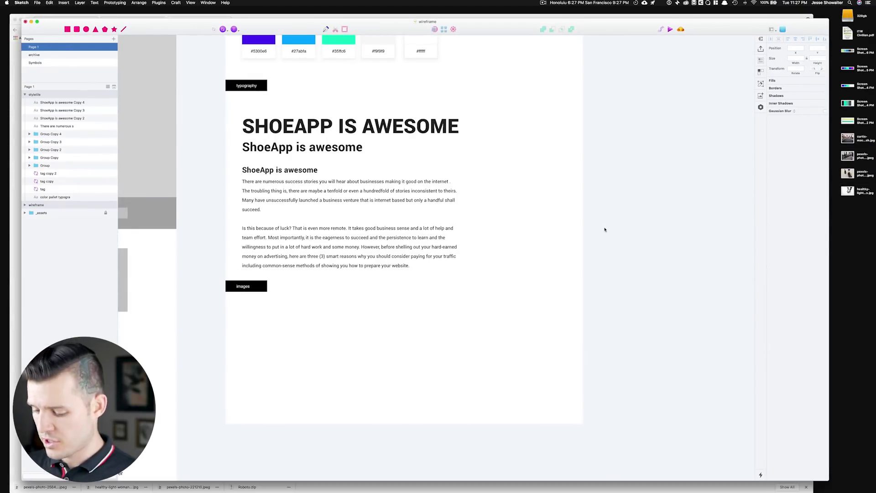
key("super+minus")
key("super+minus")
key("super+minus")
left_click_drag(858, 232, 839, 132)
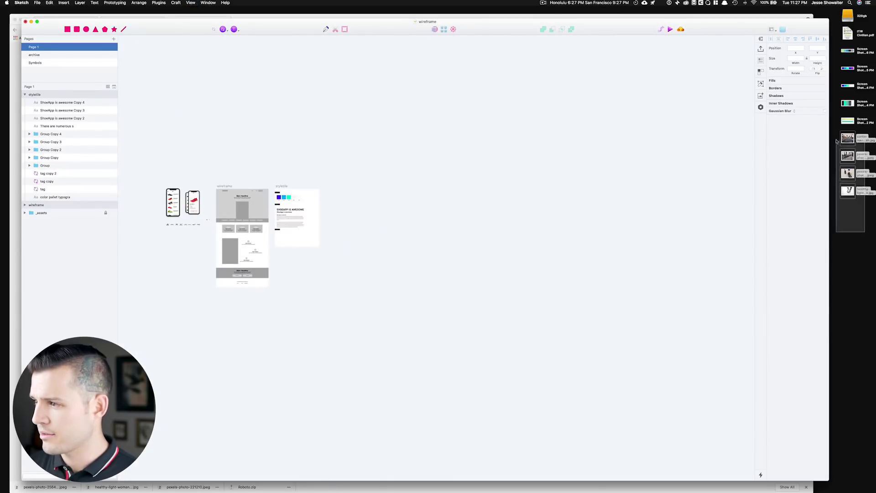
mouse_move(847, 174)
left_mouse_down()
mouse_move(650, 185)
mouse_move(638, 299)
left_mouse_up()
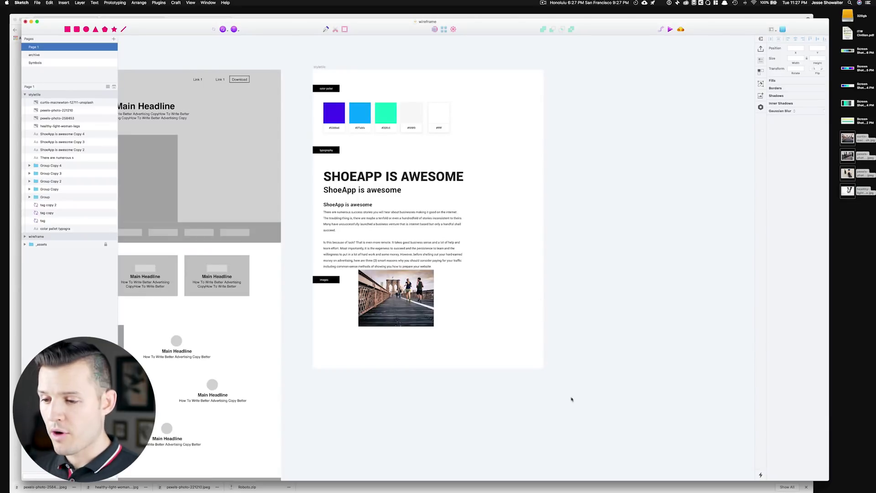
left_click_drag(571, 399, 244, 242)
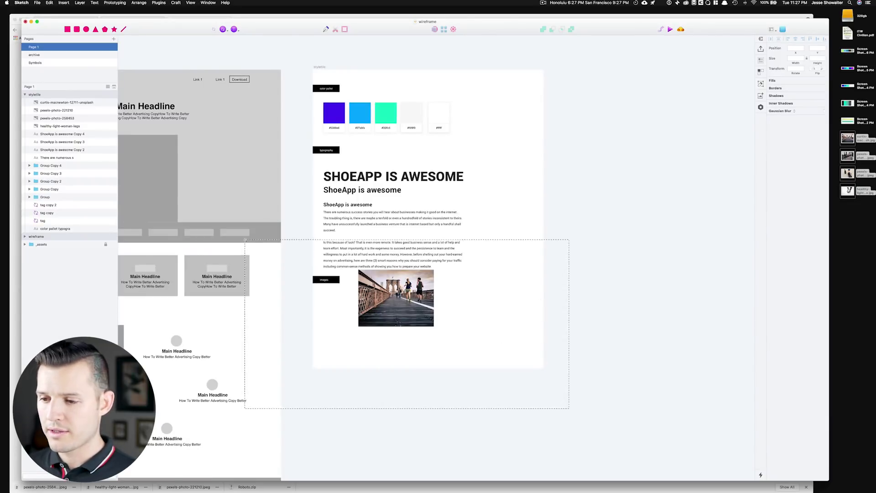
- Spread the bridge, shoe and legs photos into an overlapping layout, with the shoe photo in front
left_click_drag(378, 269, 325, 296)
left_click_drag(387, 219, 526, 251)
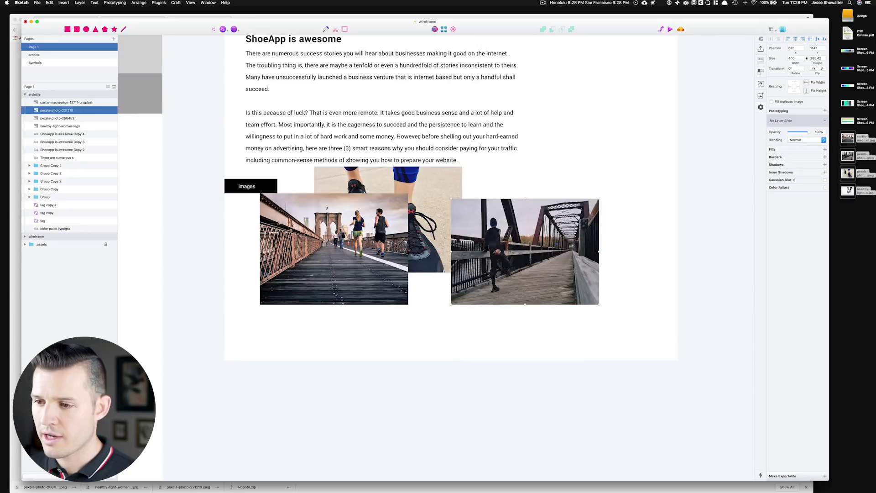
left_click_drag(433, 237, 509, 267)
left_click_drag(585, 187, 586, 187)
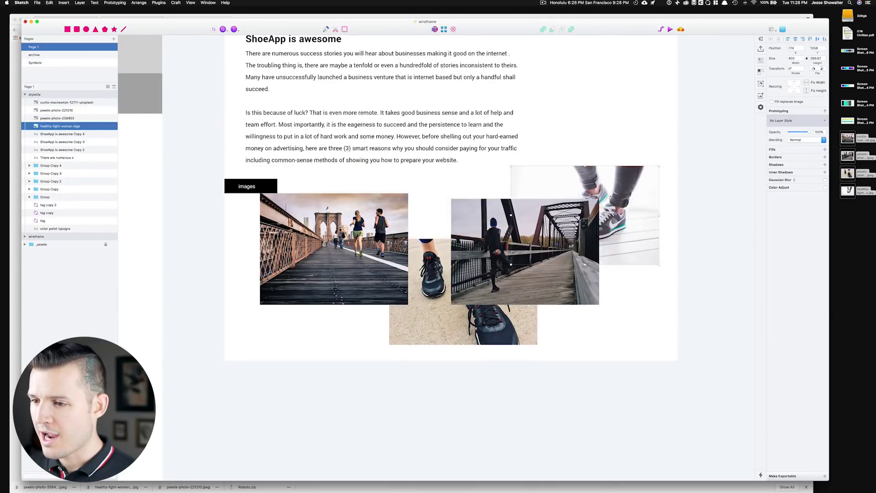
left_click_drag(426, 294, 419, 294)
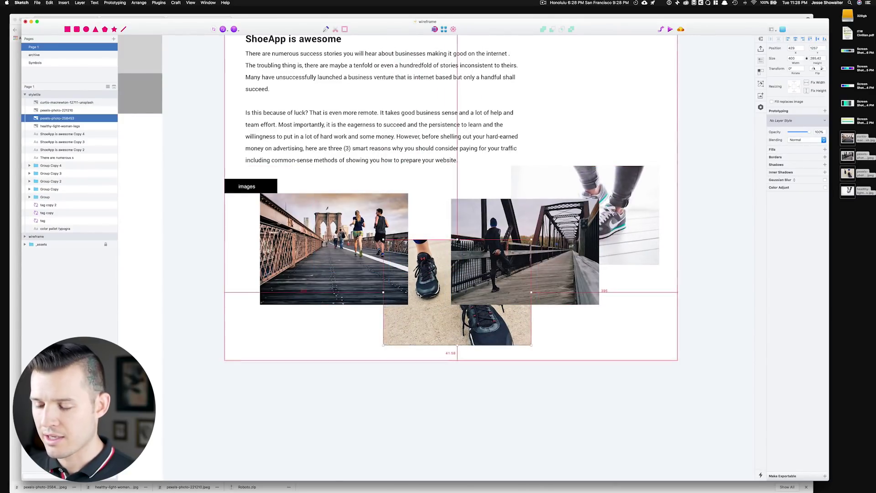
key("super+alt+Up")
key("super+alt+Up")
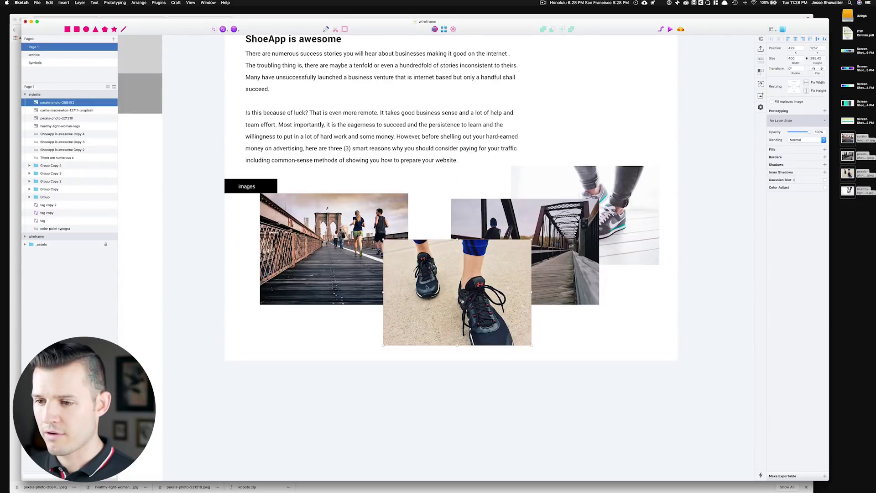
left_click_drag(385, 291, 335, 293)
- Mirror the Brooklyn bridge photo horizontally and nudge the shoe photo toward centre
left_click(315, 273)
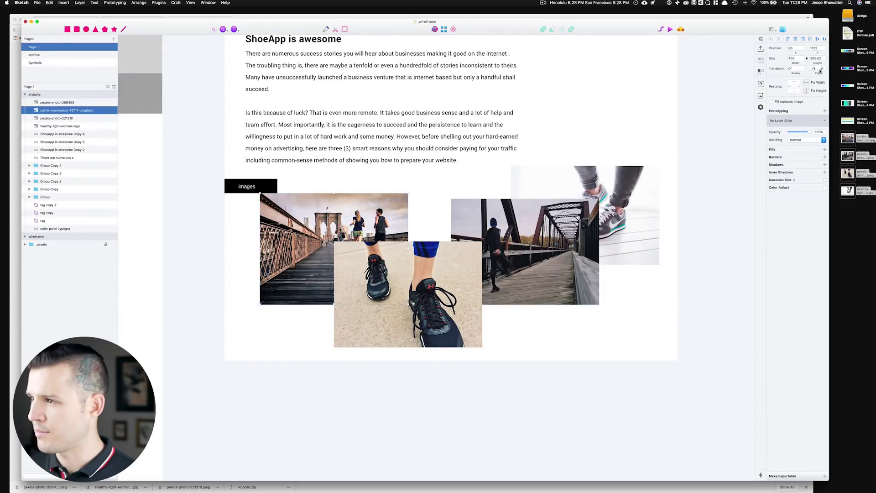
left_click(820, 70)
left_click_drag(365, 252, 369, 250)
- Bring the right bridge photo and the top-right shoe photo to the front and reposition them
left_click(522, 251)
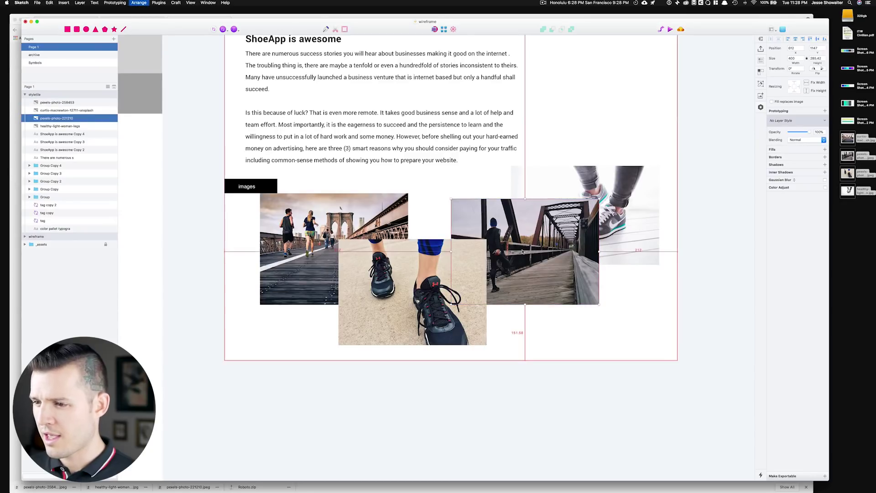
key("alt+super+Up")
key("alt+super+Up")
left_click_drag(523, 251, 500, 245)
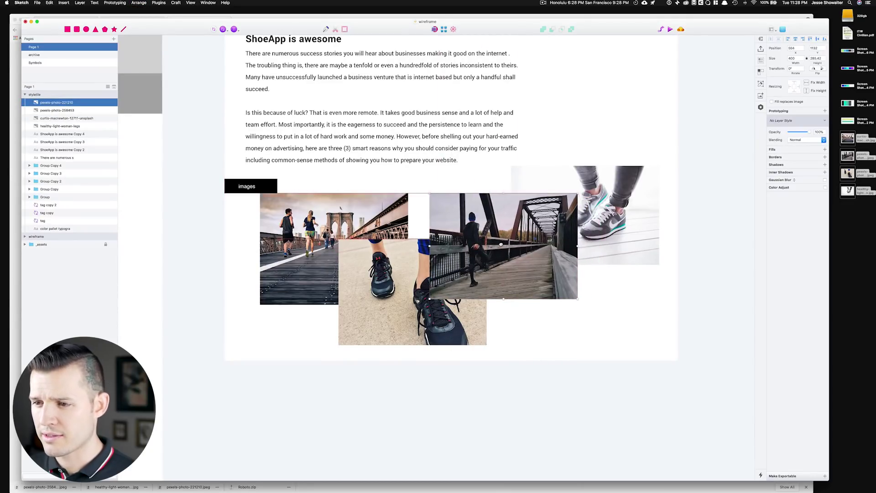
left_click(611, 214)
key("alt+super+Up")
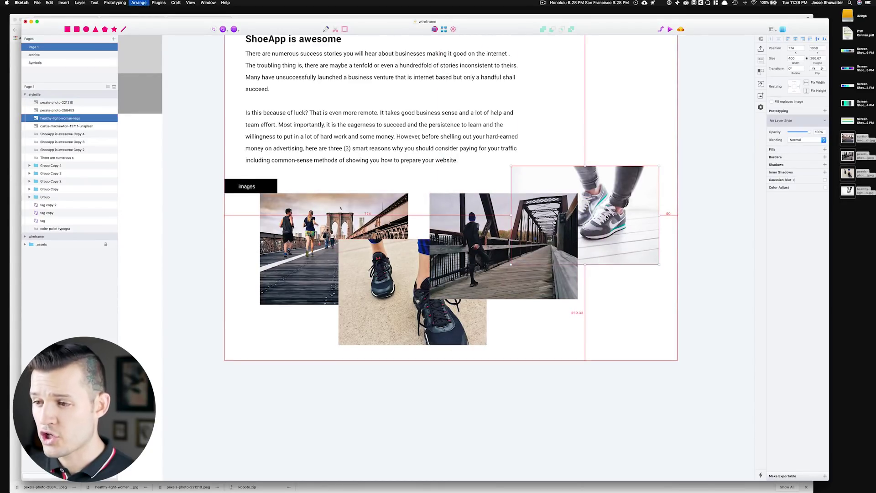
key("alt+super+Up")
key("alt+super+Up")
left_click_drag(609, 218, 616, 297)
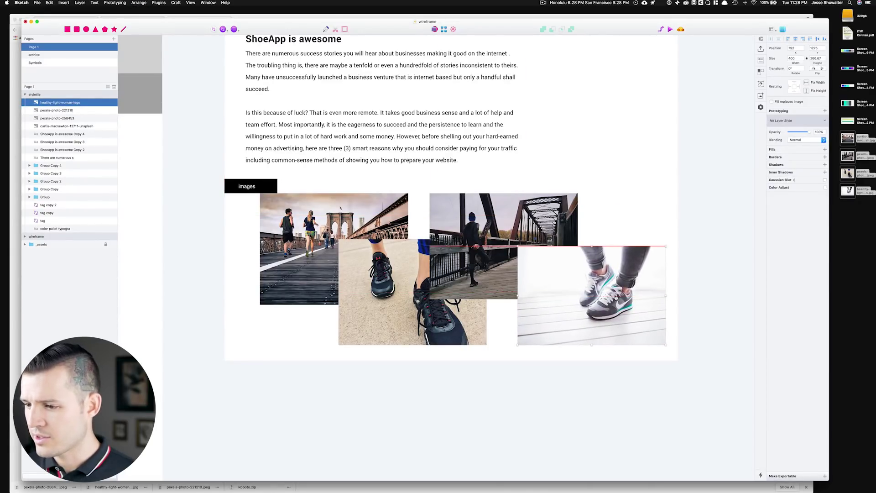
- Shift the shoe and bridge photos left together, then move the bridge right and the sneaker left
left_click(392, 294, "shift")
left_click(444, 253, "shift")
left_click_drag(445, 252, 423, 253)
left_click(475, 367)
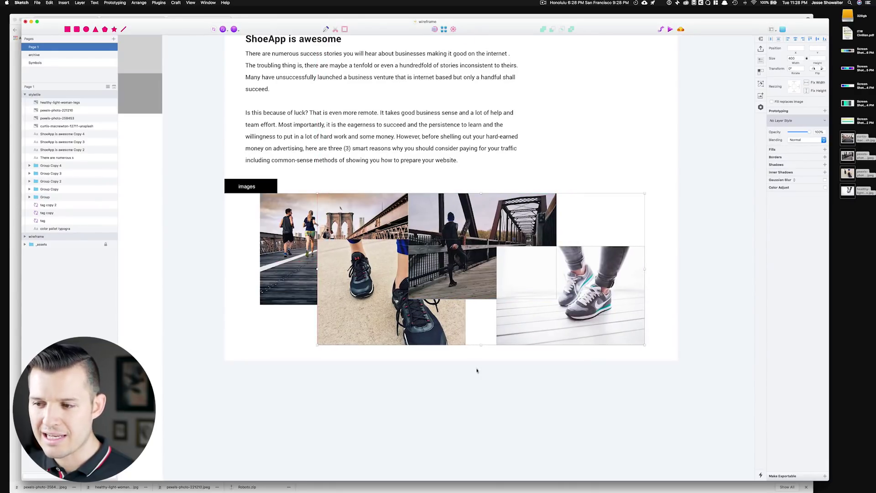
left_click(461, 258)
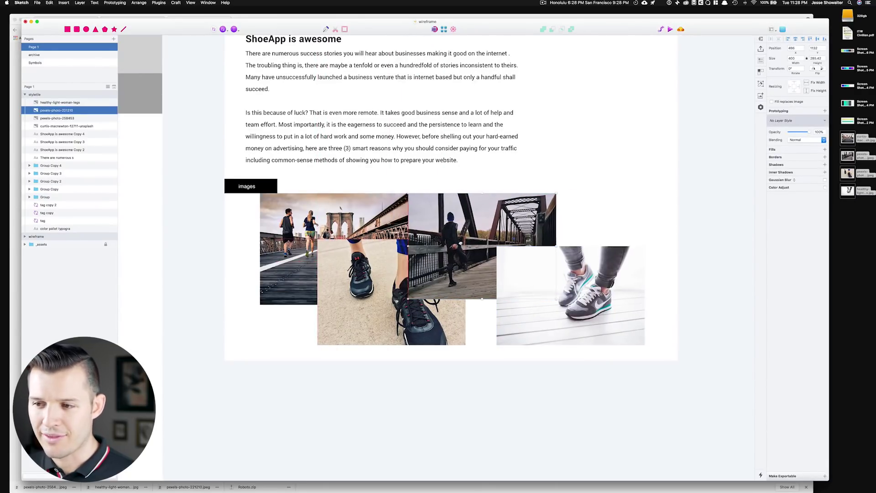
left_click_drag(460, 258, 472, 258)
left_click_drag(521, 288, 504, 288)
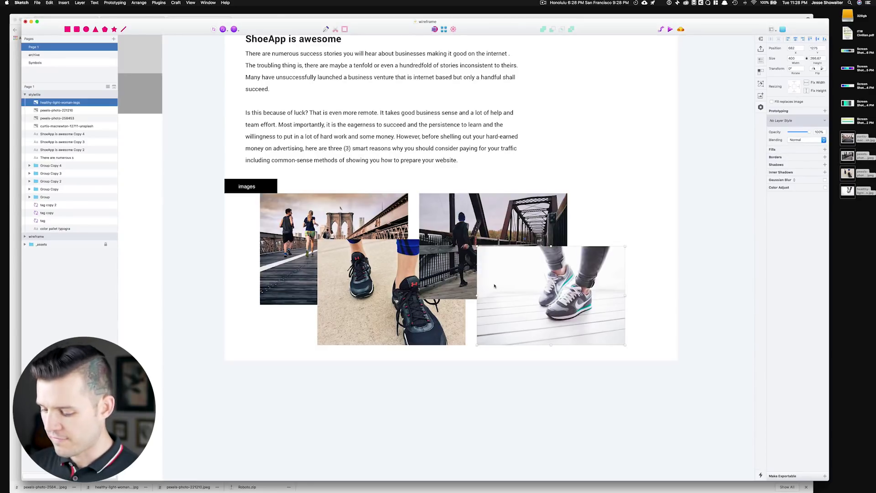
scroll(494, 286, "down", 5)
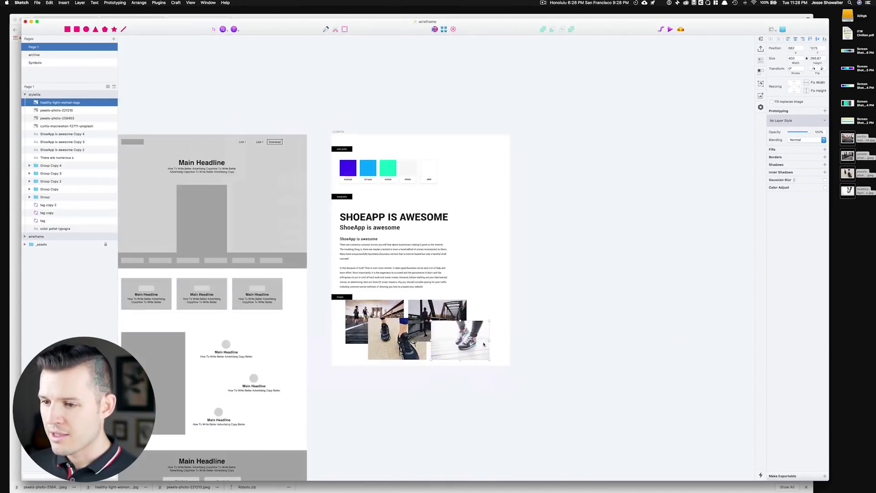
- Zoom onto the styletile artboard showing swatches, ShoeApp typography and the photo collage, with nothing selected
mouse_move(530, 141)
left_mouse_down()
mouse_move(341, 367)
mouse_move(341, 386)
left_mouse_up()
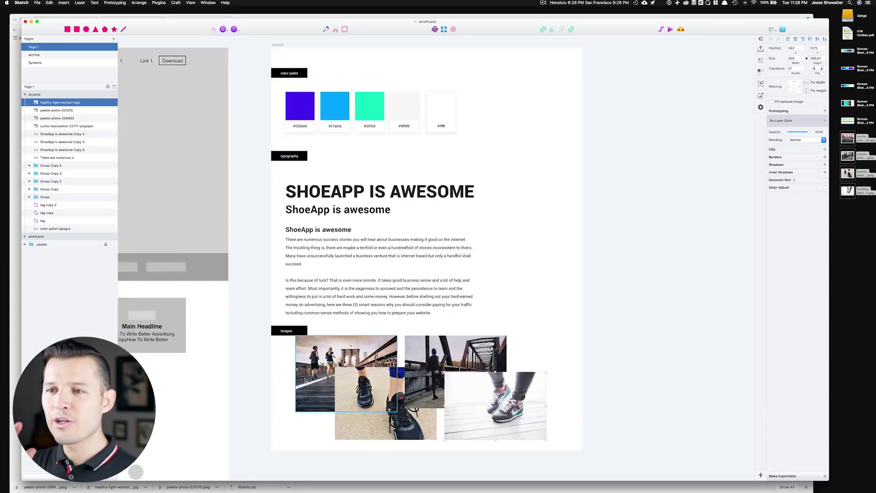
scroll(639, 248, "up", 2)
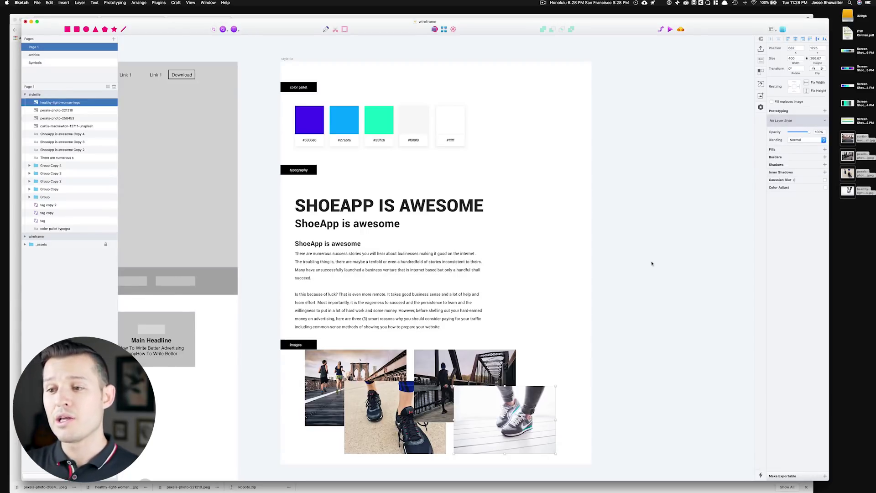
left_click(532, 244)
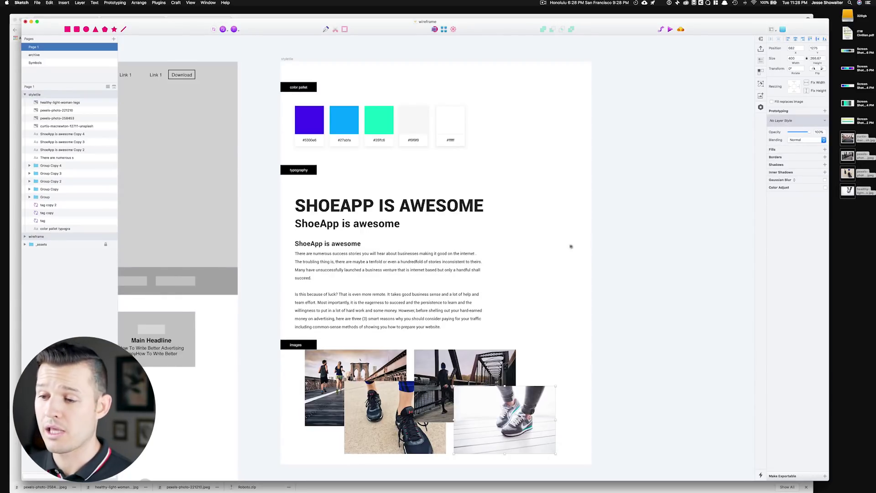
scroll(564, 245, "down", 1)
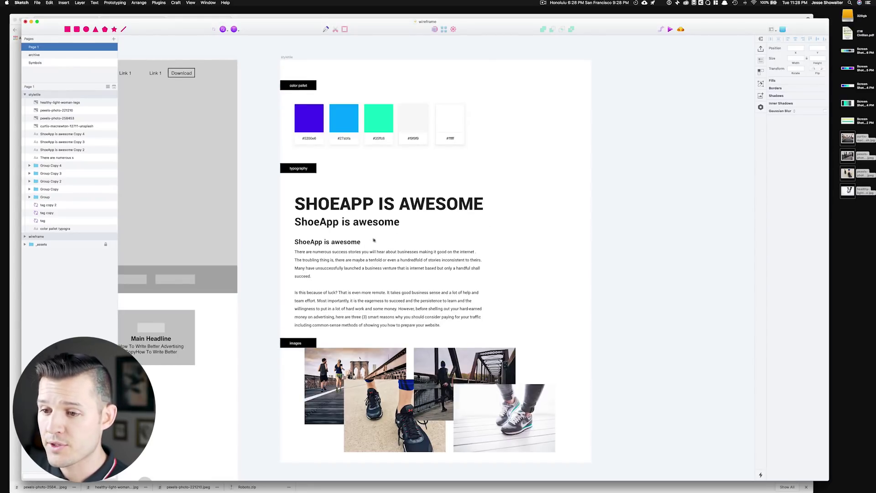
- Tint the 'ShoeApp is awesome' subheading with the palette's mint green #35ffc6
left_click(365, 222)
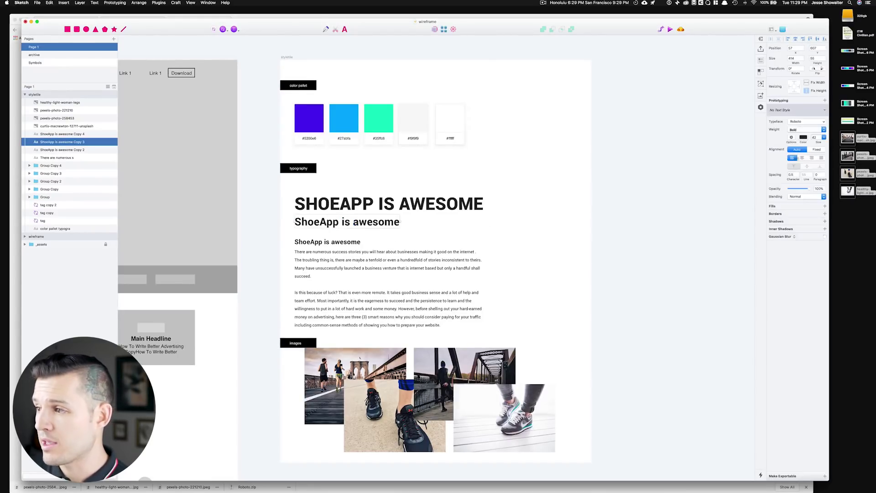
left_click(802, 136)
left_click(794, 274)
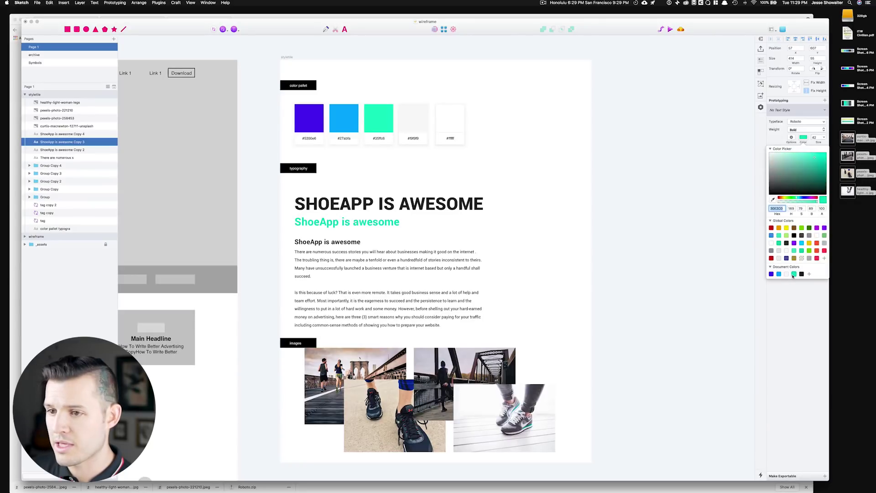
left_click(779, 274)
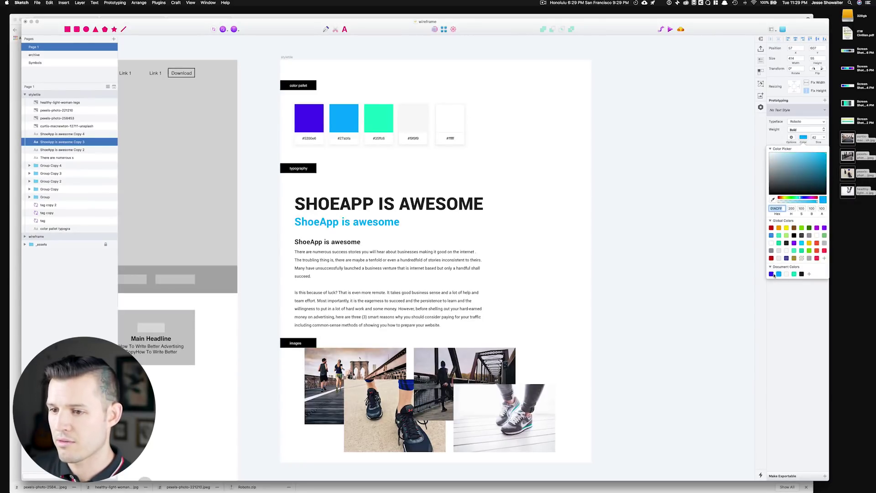
left_click(771, 274)
left_click(794, 274)
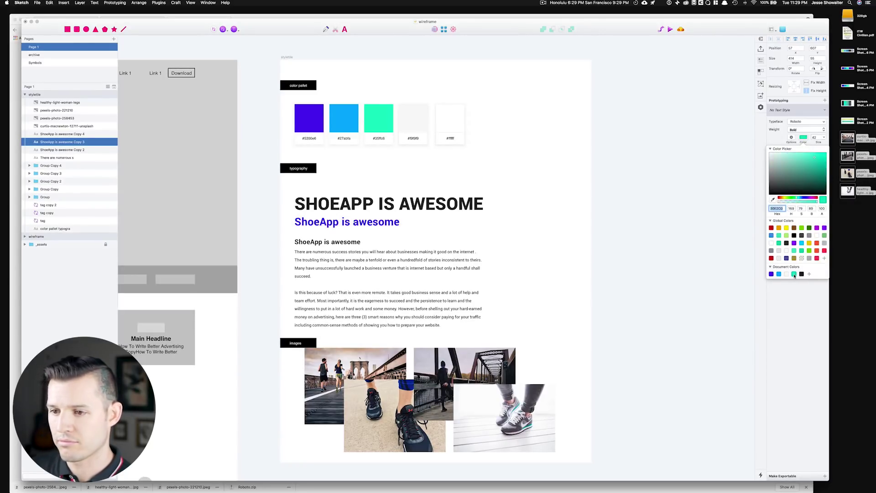
left_click(687, 309)
scroll(684, 301, "down", 2)
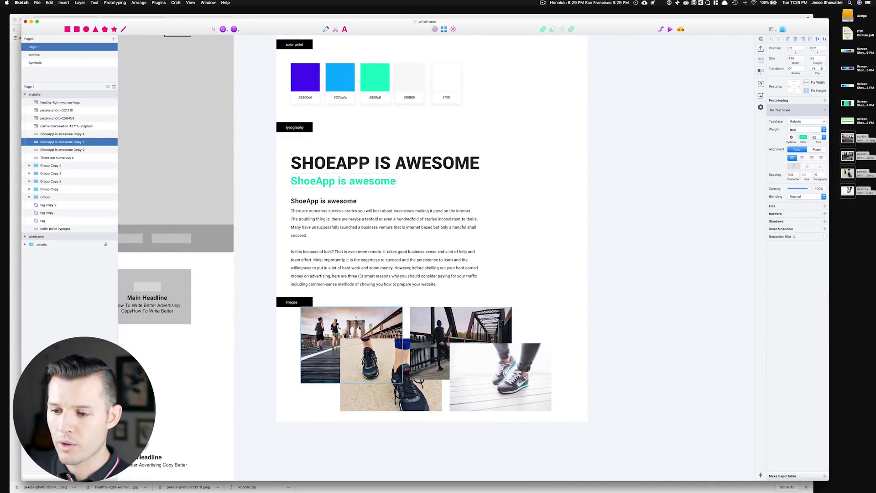
left_click(360, 327)
- Bring the bridge runners photo to the front and nudge all four collage photos down
key("super+alt+Up")
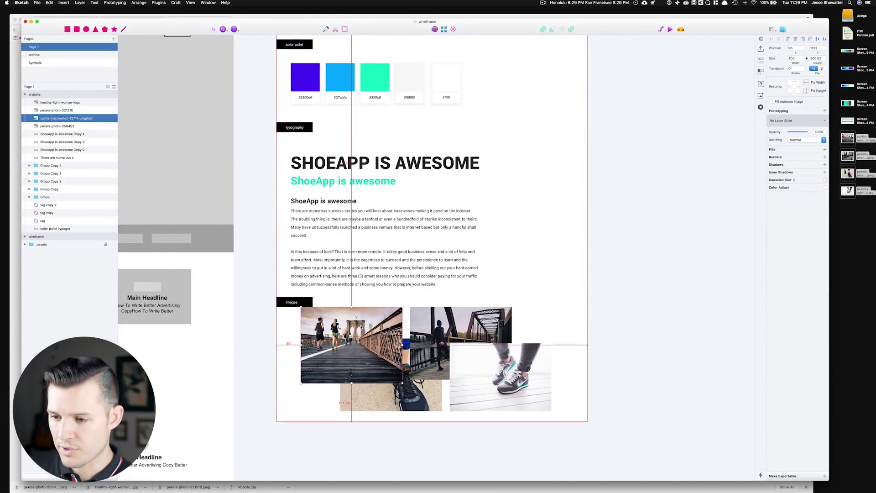
scroll(360, 327, "down", 3)
scroll(383, 321, "up", 5)
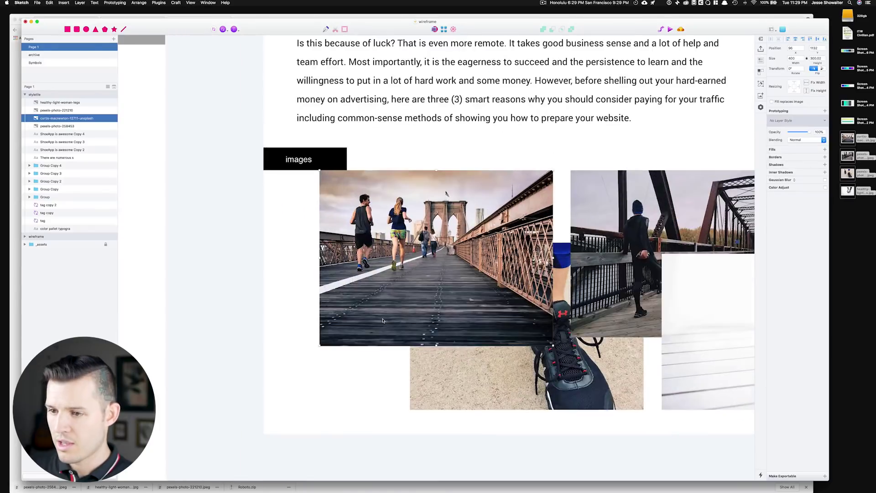
left_click_drag(361, 393, 652, 278)
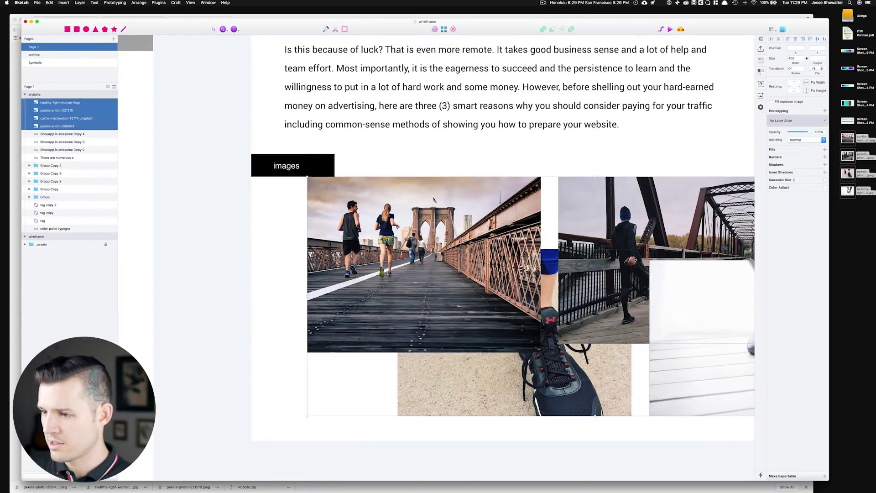
key("Down")
key("Down")
key("Down")
key("Down")
key("Down")
key("Down")
key("Down")
key("Down")
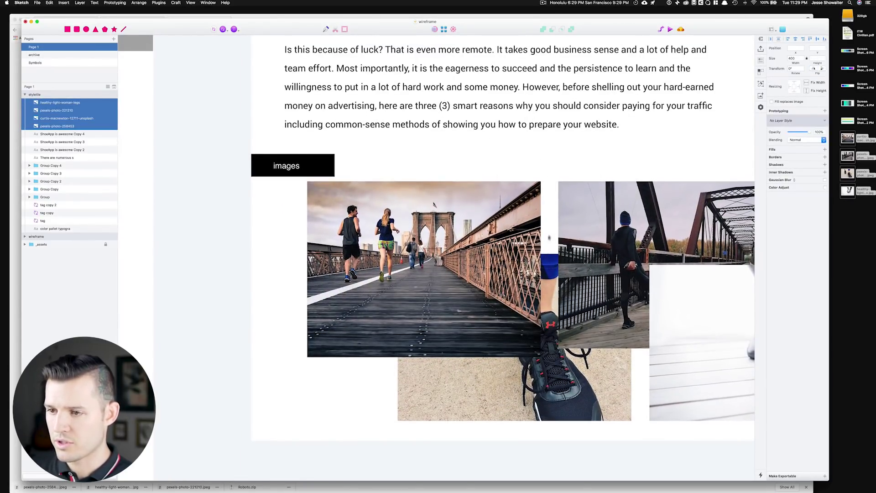
left_click(524, 156)
left_click(434, 204)
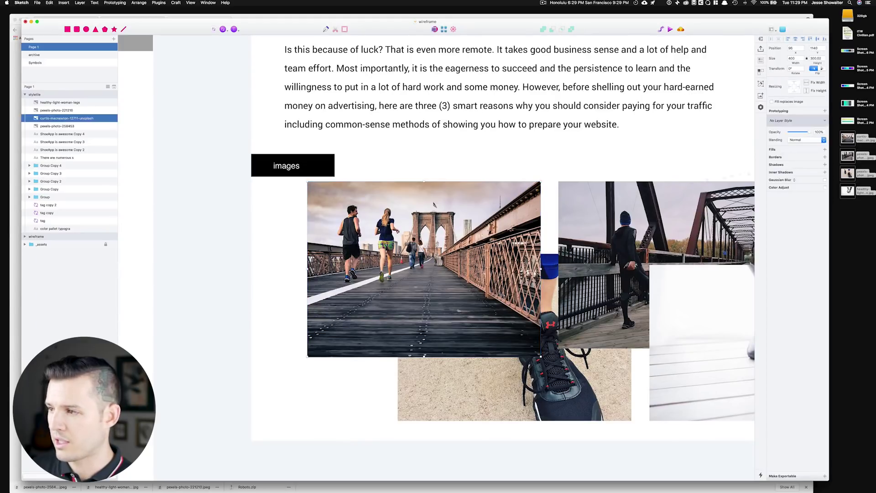
- Fill the bridge runners photo with a diagonal green-to-blue linear gradient preset
left_click(825, 149)
left_click(779, 159)
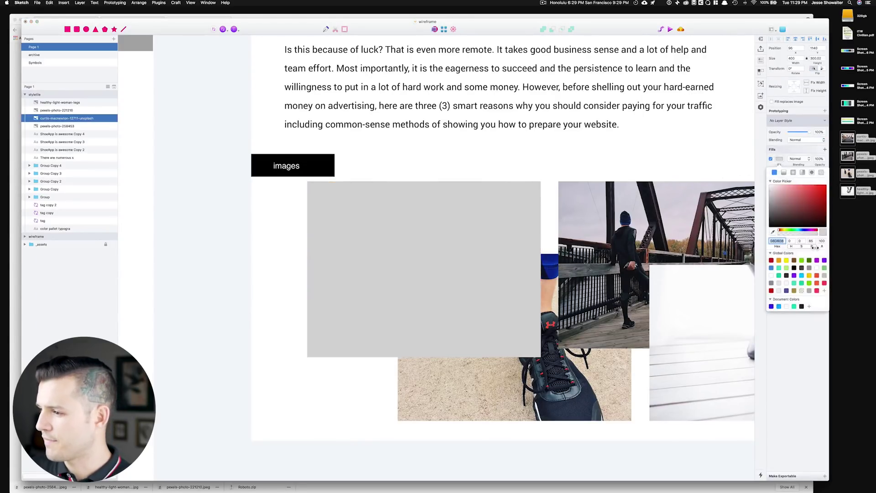
left_click(783, 173)
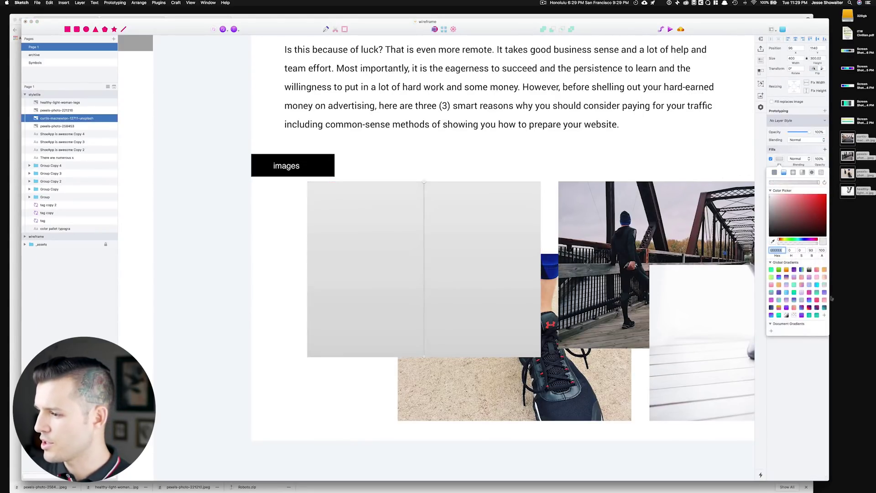
left_click(778, 315)
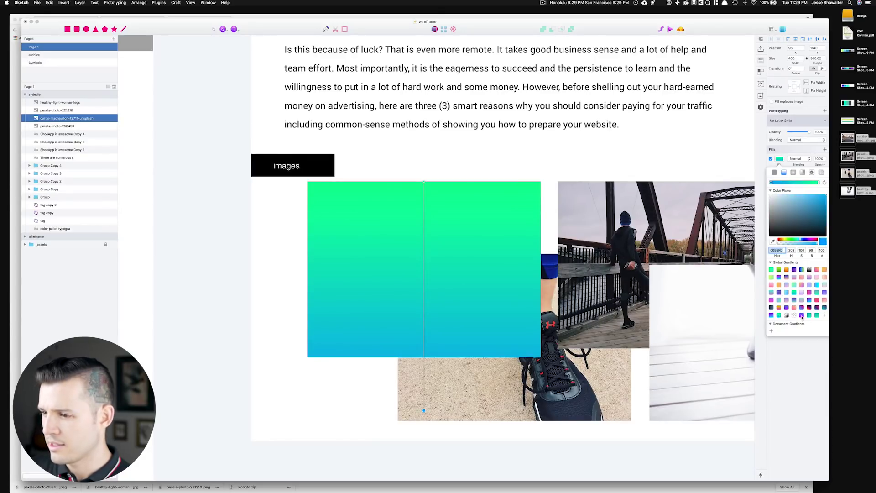
key("super+minus")
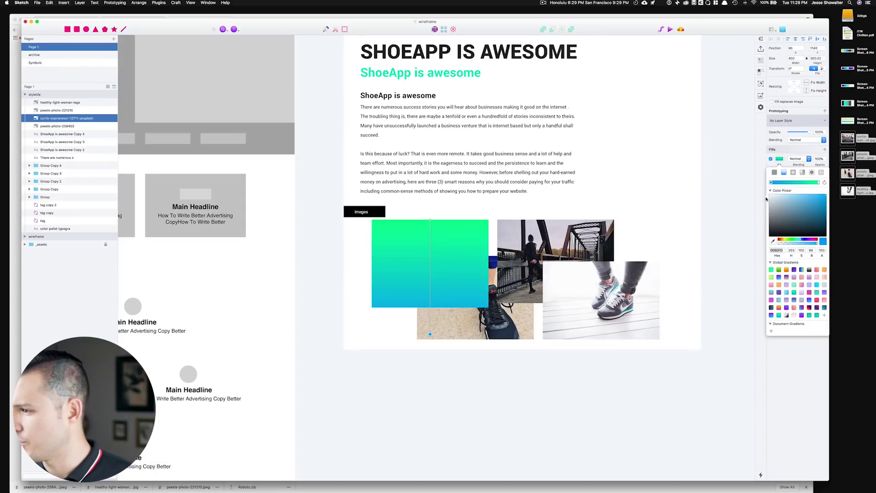
left_click_drag(429, 219, 381, 218)
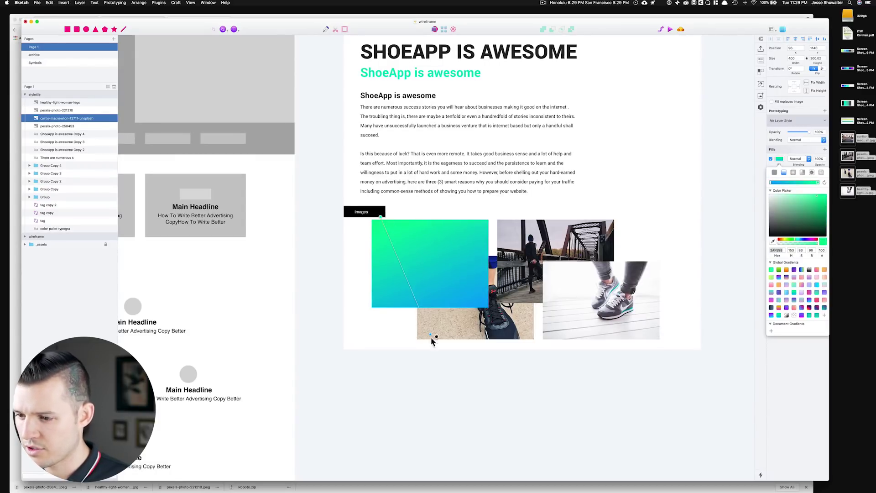
left_click_drag(429, 334, 476, 316)
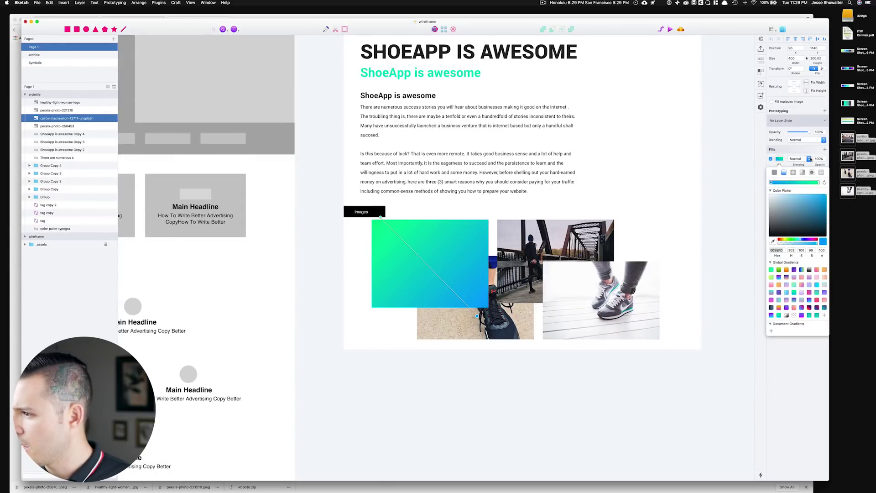
- Set the gradient fill to Multiply blending and lower its opacity to about 49%
left_click(819, 158)
type("58")
key("Return")
left_click(805, 160)
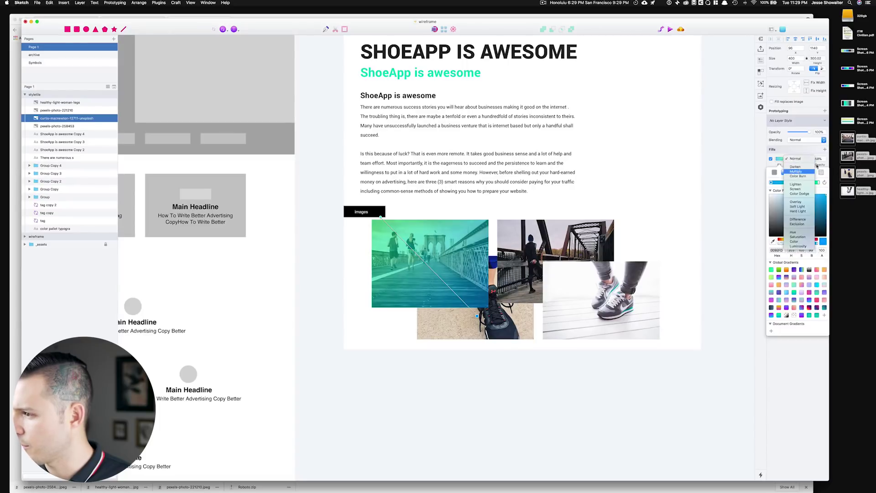
left_click(810, 171)
left_click(796, 158)
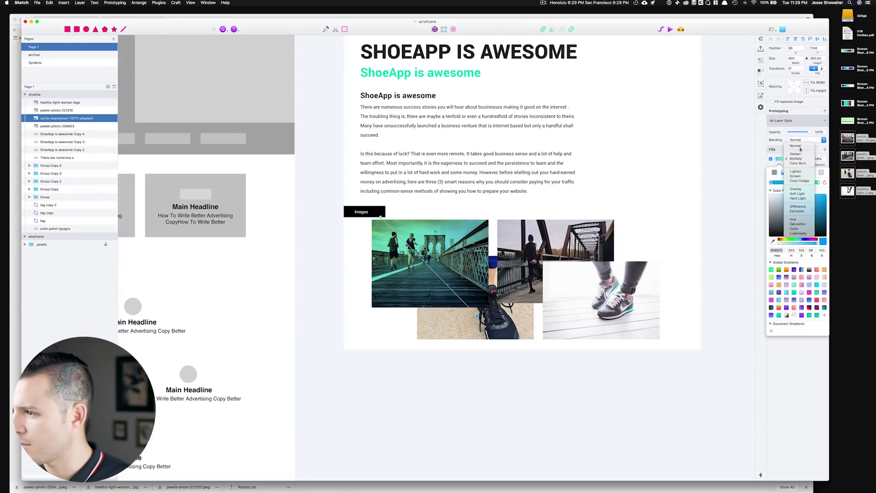
left_click_drag(820, 165, 823, 166)
left_click(680, 203)
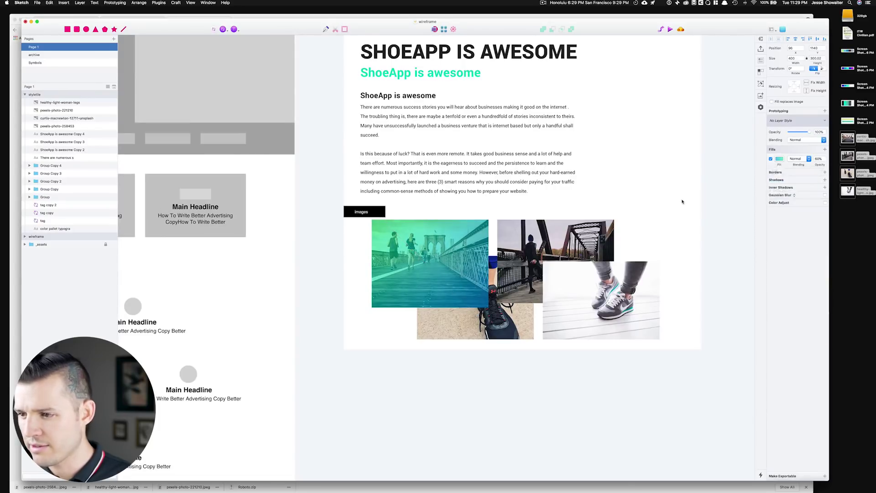
left_click_drag(680, 204, 625, 237)
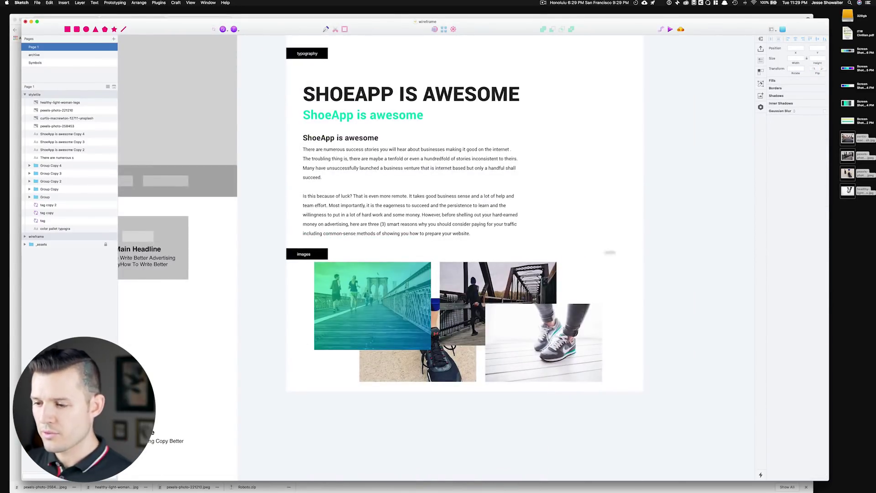
- Check the bridge photo's stacking order, leaving it behind the sneaker photo
left_click(547, 292)
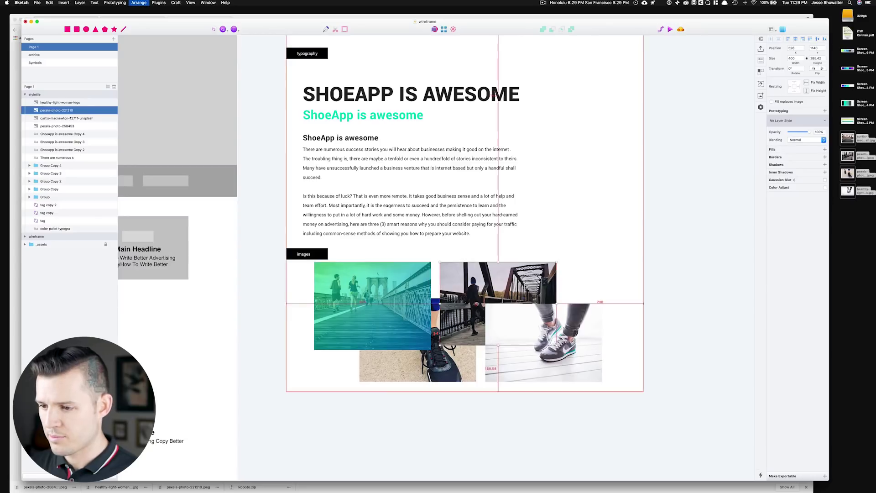
key("alt+super+Up")
key("alt+super+Down")
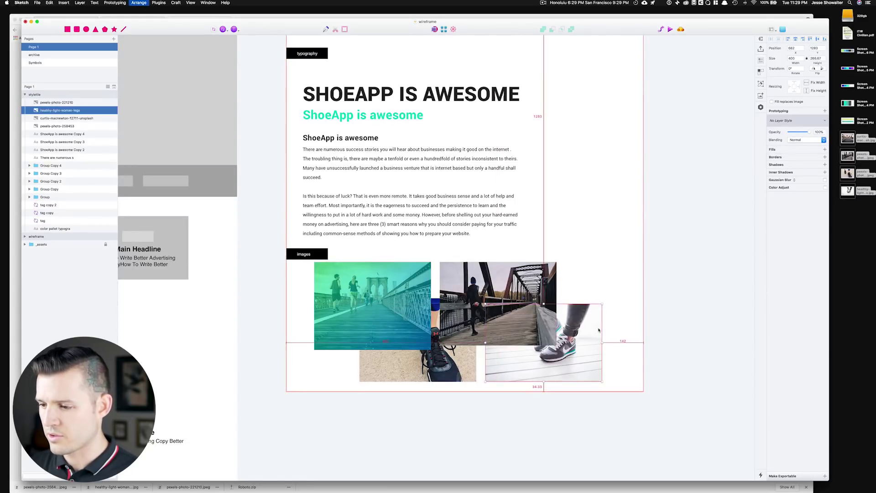
left_click(651, 329)
- Add a semi-transparent purple-to-cyan linear gradient fill to the sneaker photo
left_click(584, 328)
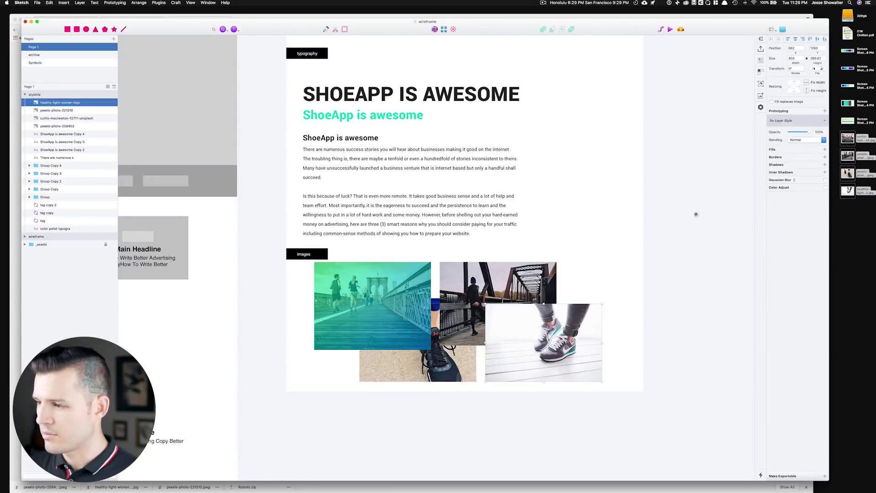
left_click(801, 156)
left_click(783, 173)
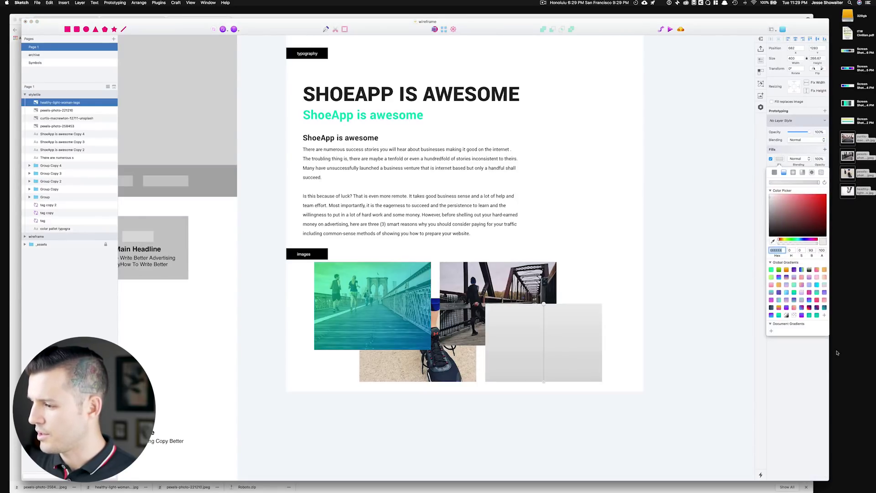
left_click(770, 315)
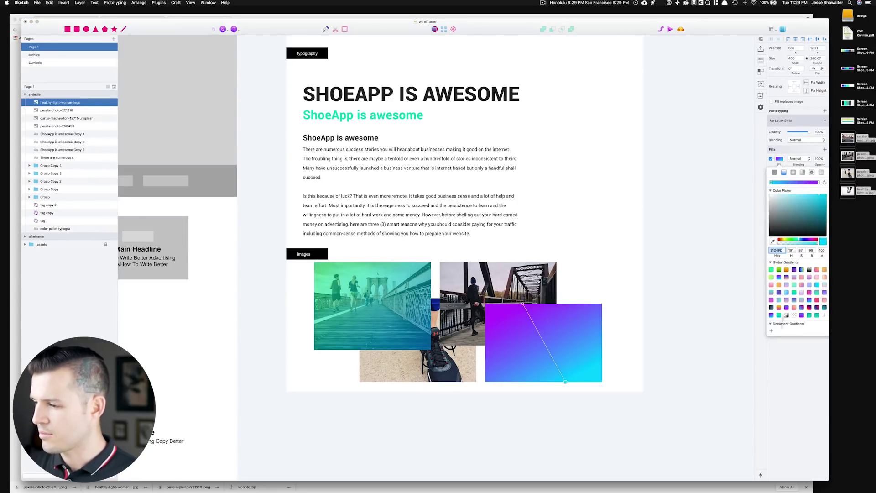
left_click_drag(807, 166, 812, 169)
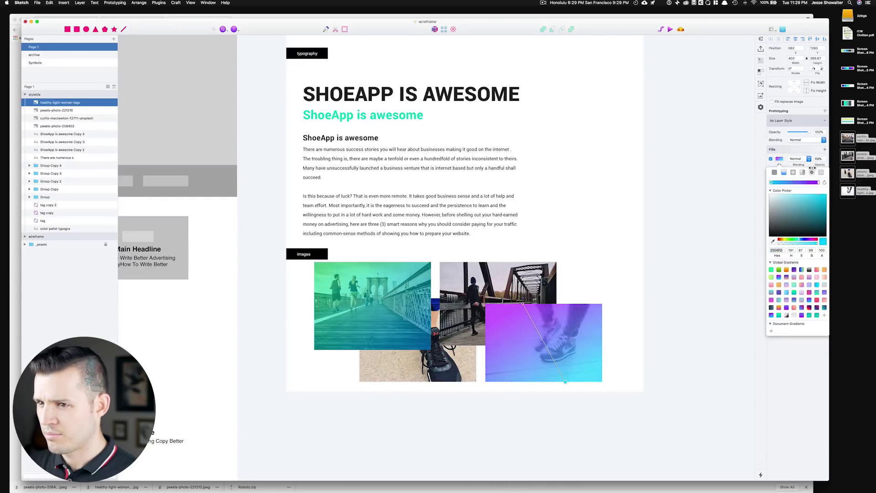
scroll(668, 180, "up", 3)
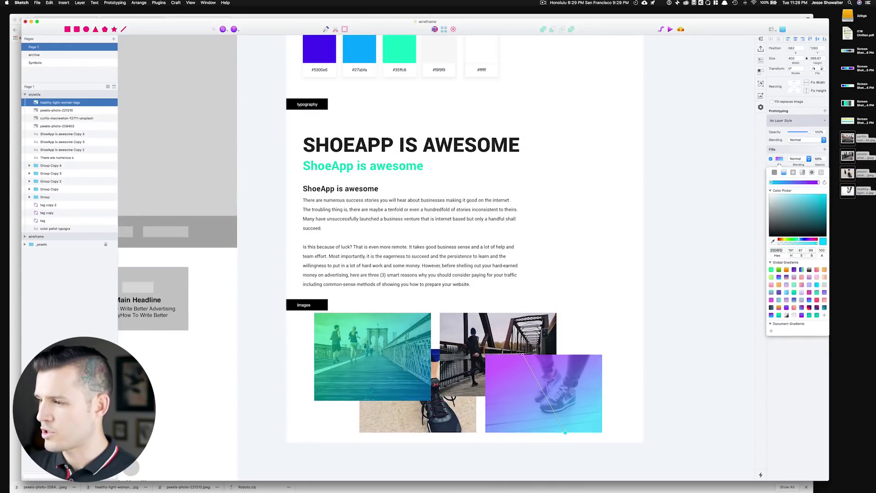
- Recolour the gradient stops with the palette's purple #5300e6 and blue #27abfa
left_click(818, 182)
left_click(772, 241)
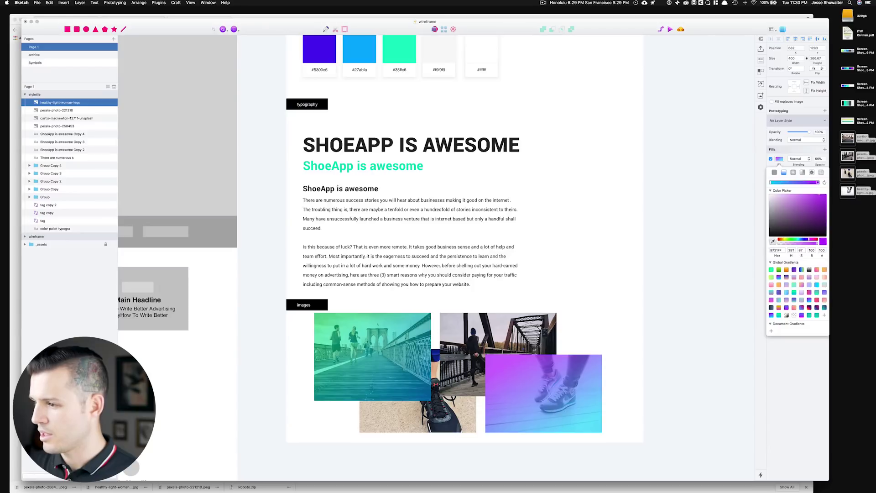
left_click(326, 55)
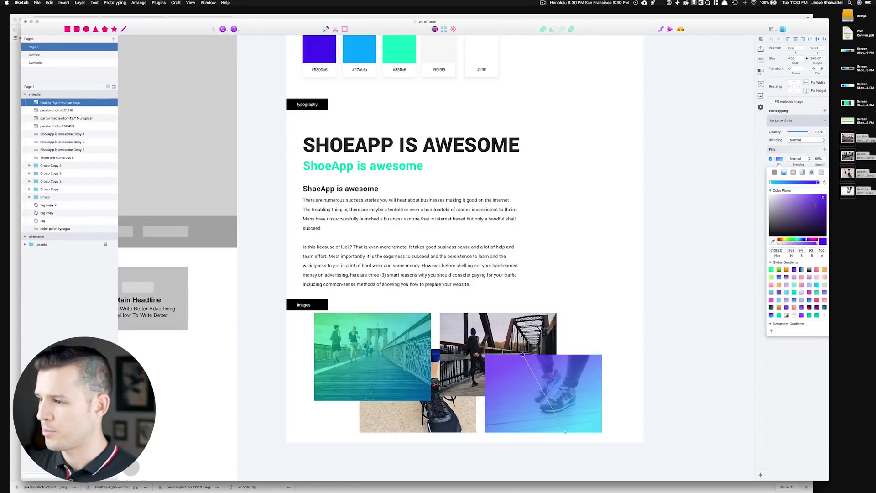
left_click(770, 182)
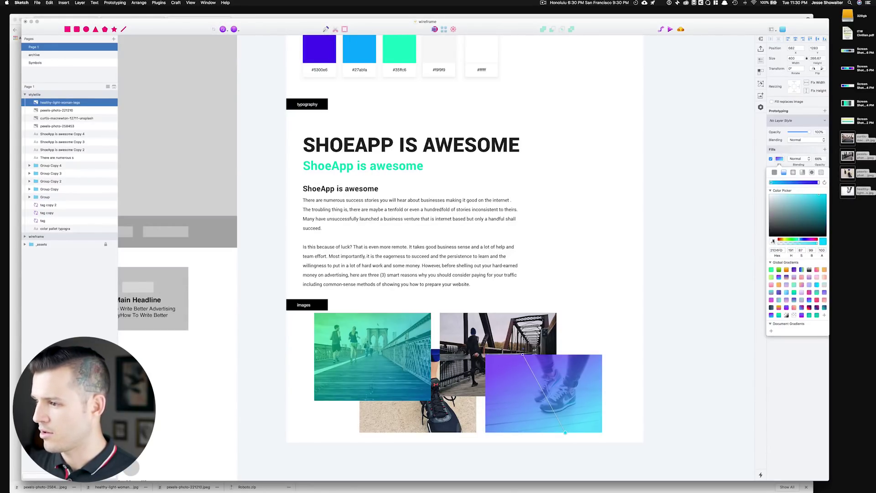
left_click(772, 241)
left_click(399, 48)
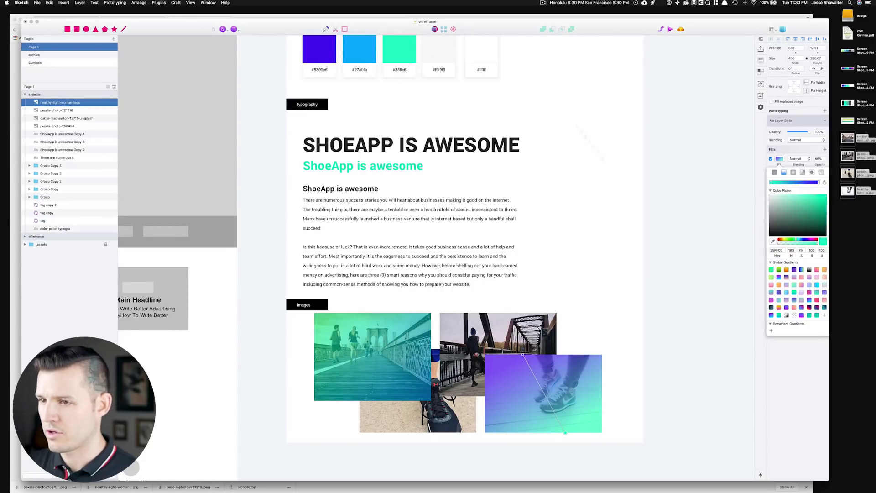
left_click(772, 240)
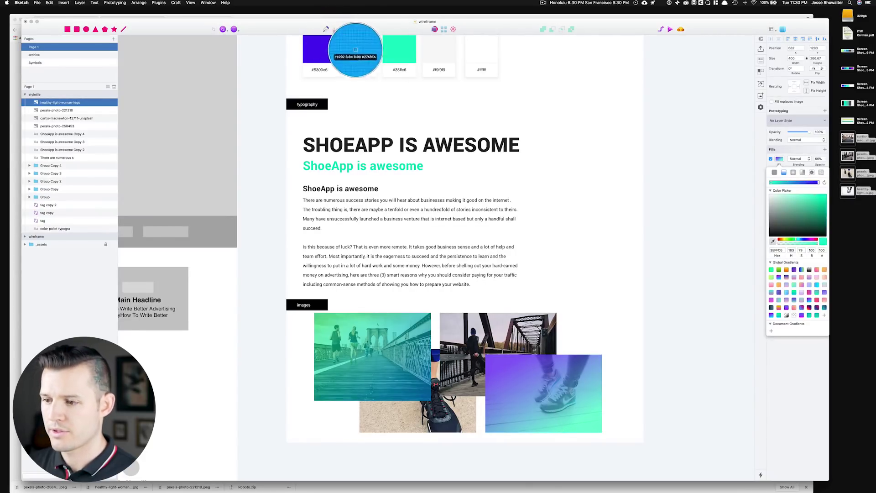
left_click(359, 49)
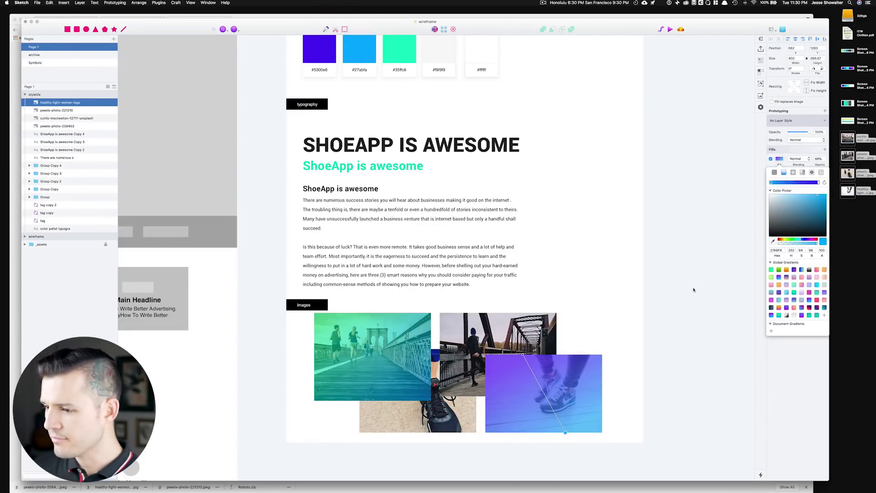
left_click(693, 290)
scroll(697, 282, "down", 2)
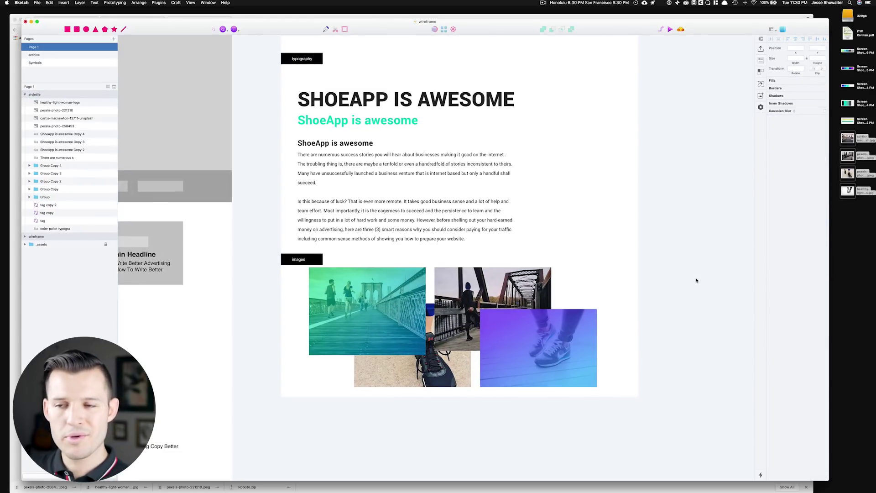
left_click(357, 121)
left_click(347, 301)
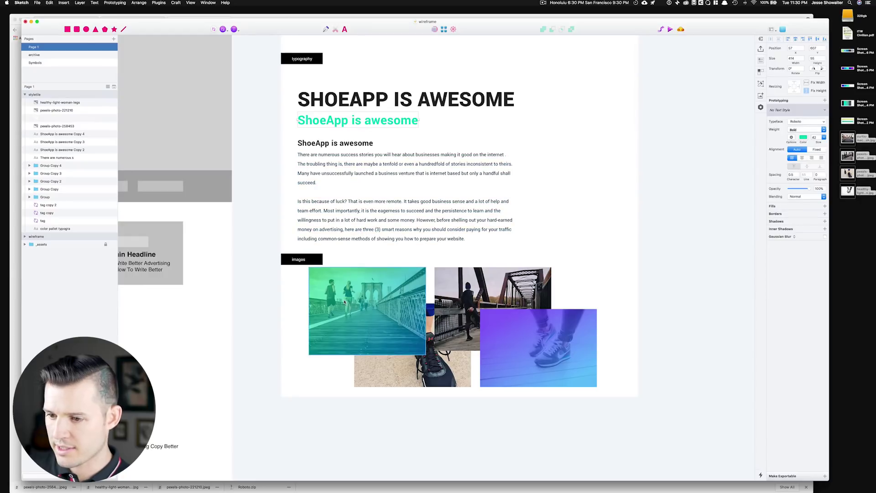
- Paste a white, size-27 'ShoeApp is awesome' caption onto the bridge photo's lower left
right_click(350, 300)
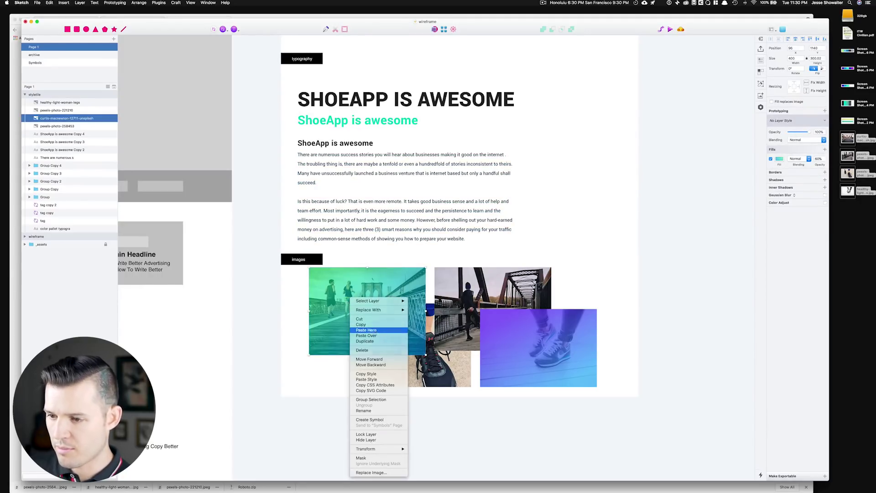
left_click(366, 330)
left_click(804, 139)
left_click(816, 235)
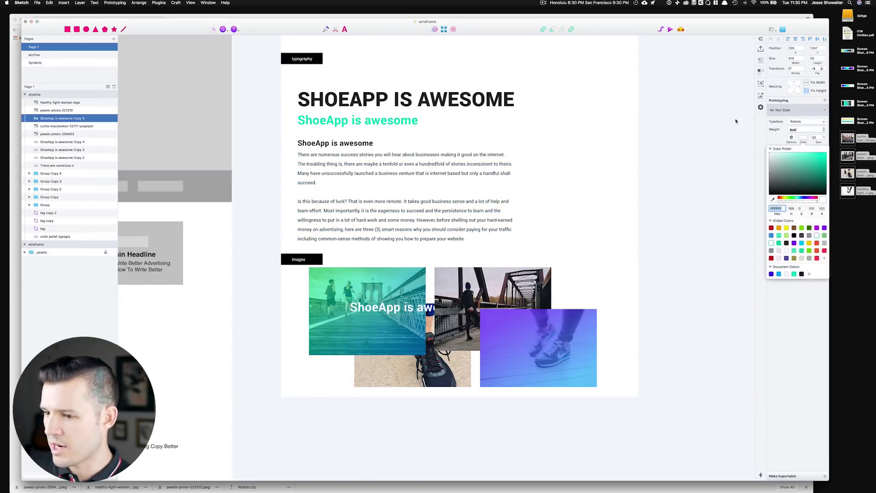
scroll(360, 309, "up", 5)
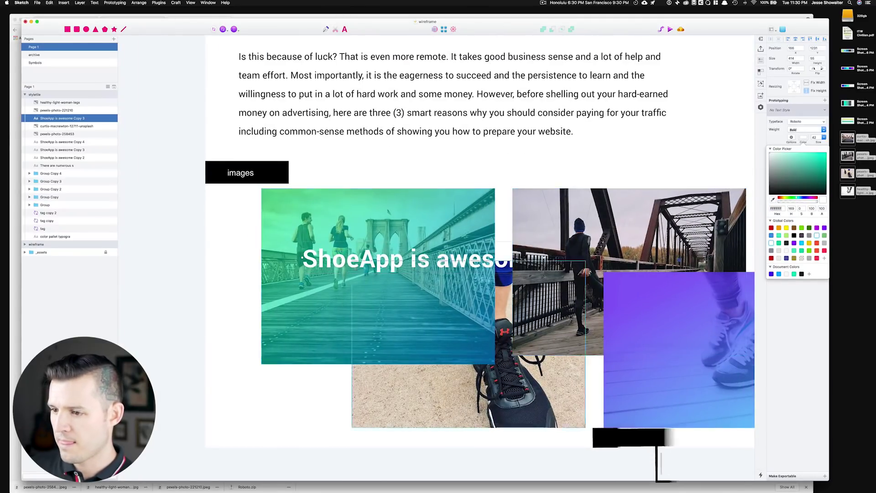
left_click_drag(819, 145, 807, 145)
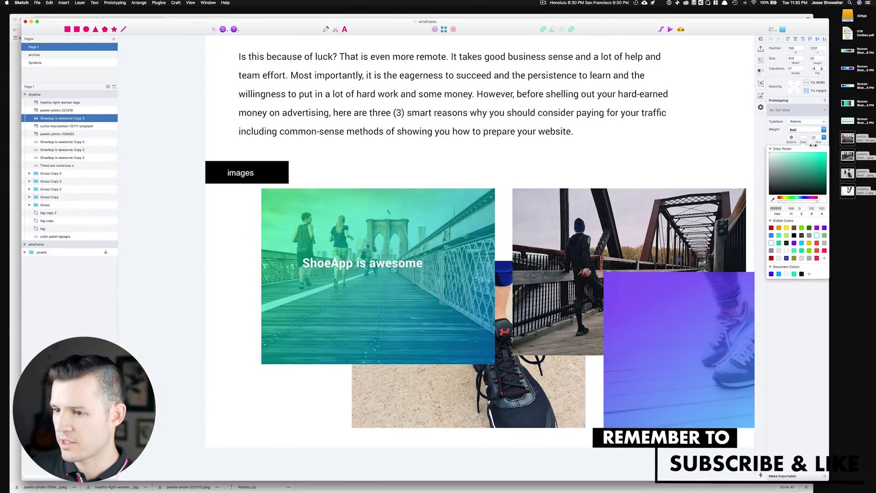
left_click_drag(326, 263, 286, 350)
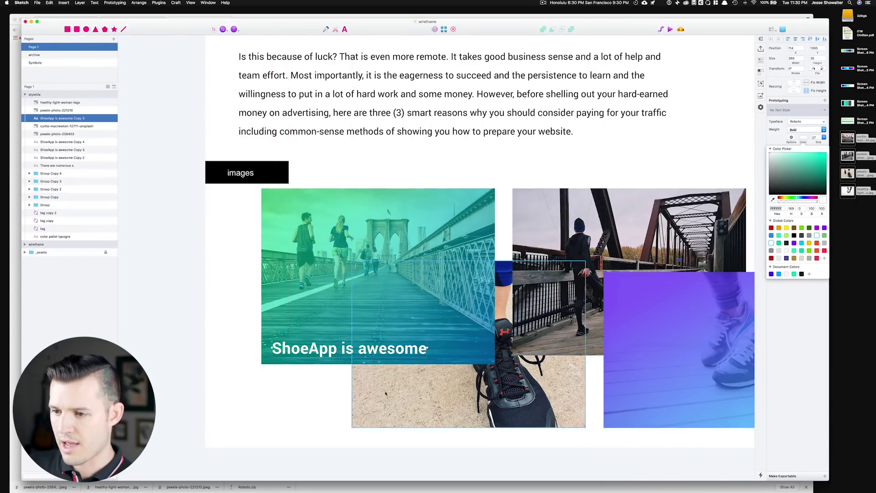
scroll(400, 411, "down", 5)
left_click(376, 377)
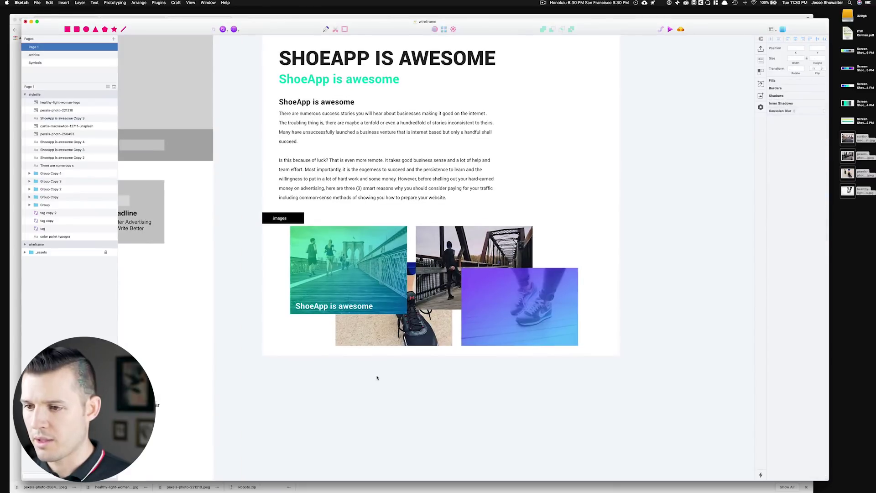
scroll(379, 376, "down", 3)
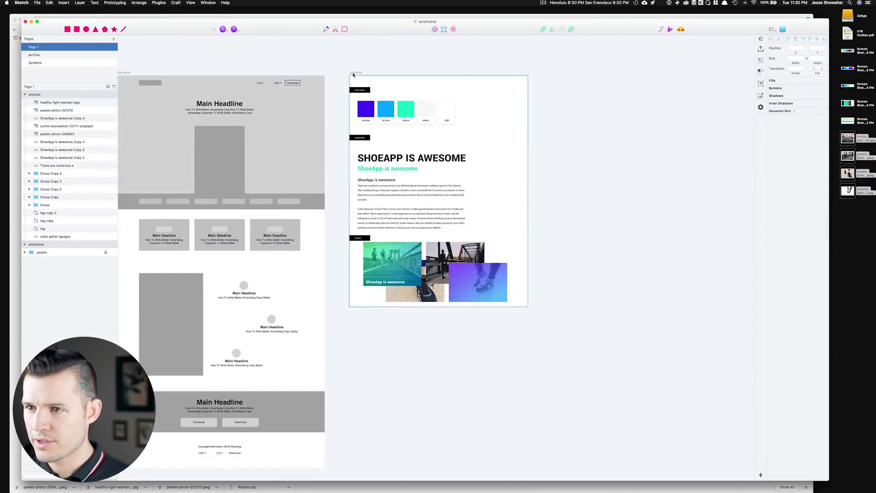
- Extend the style tile artboard downward to 2413 tall
left_click(454, 304)
left_click_drag(438, 309, 450, 428)
left_click(585, 324)
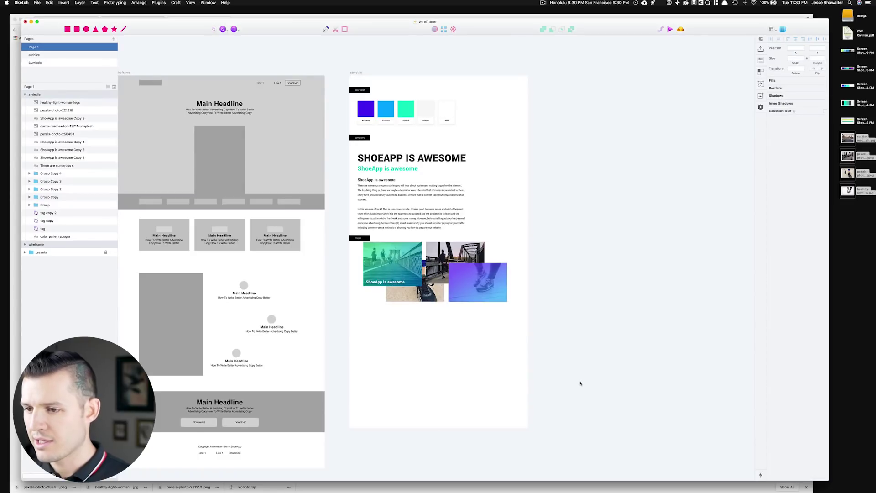
scroll(561, 346, "down", 3)
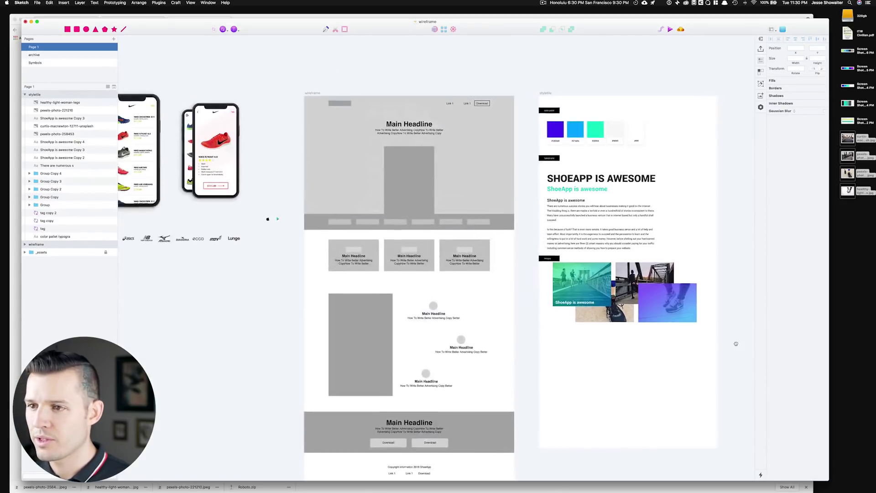
scroll(592, 324, "up", 3)
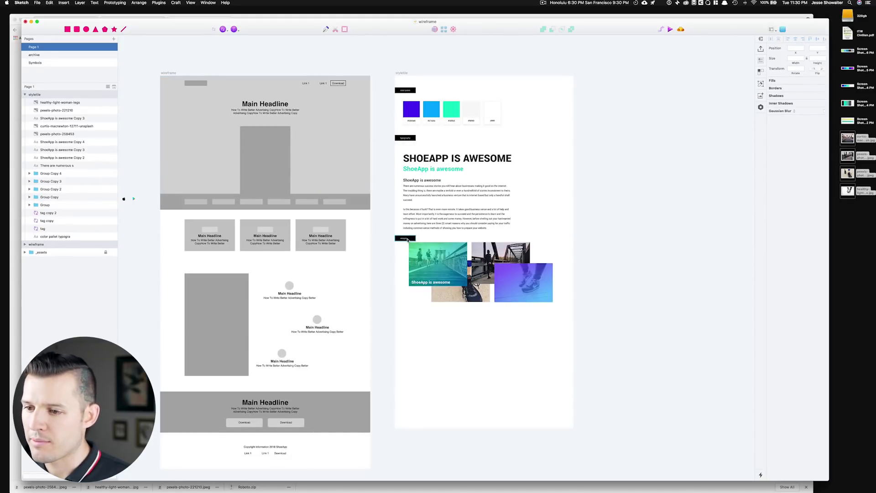
- Duplicate the images tag below the collage and relabel it 'UI elements'
left_click_drag(405, 238, 406, 312)
scroll(609, 283, "up", 5)
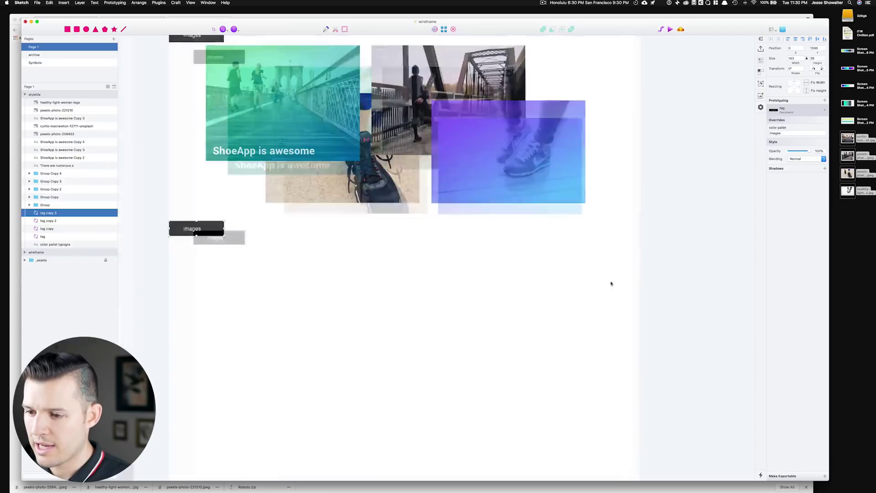
scroll(391, 237, "left", 3)
double_click(779, 133)
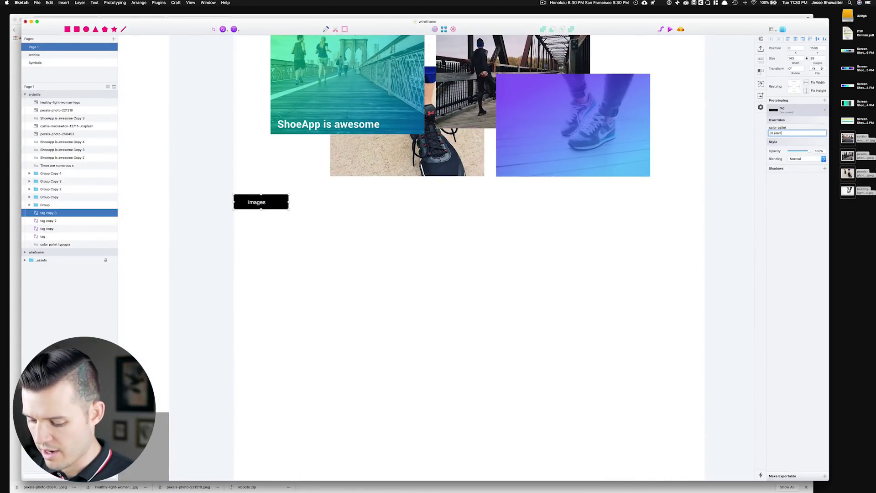
key("Return")
left_click(451, 231)
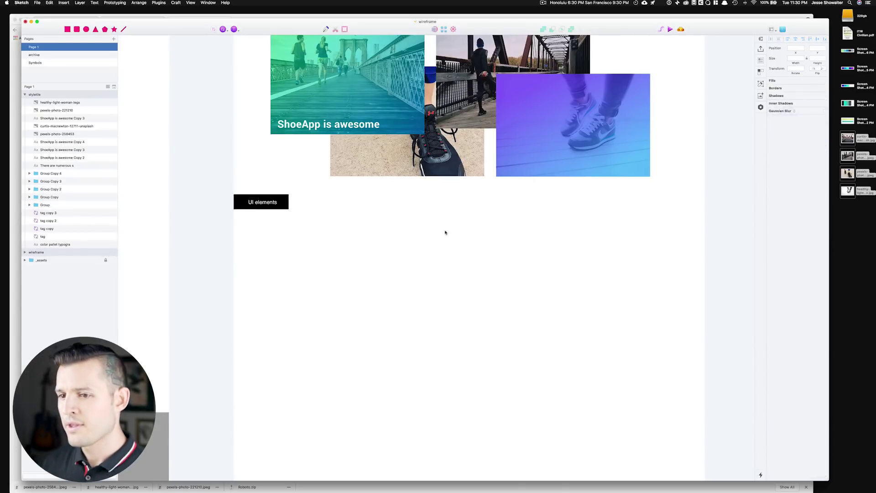
scroll(444, 232, "down", 5)
scroll(475, 252, "up", 5)
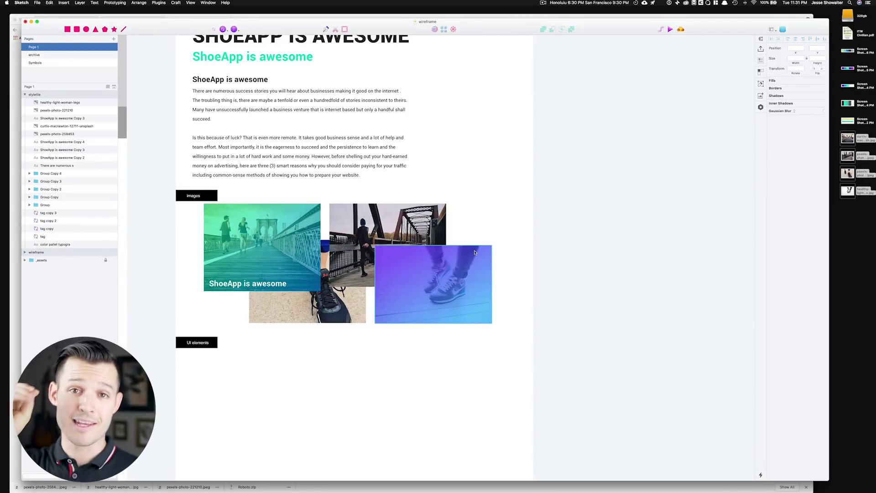
scroll(542, 246, "down", 5)
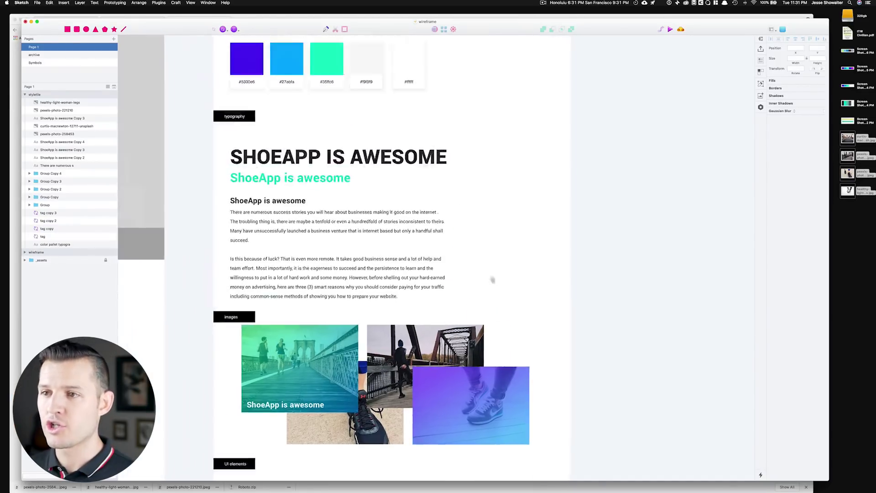
scroll(492, 279, "up", 5)
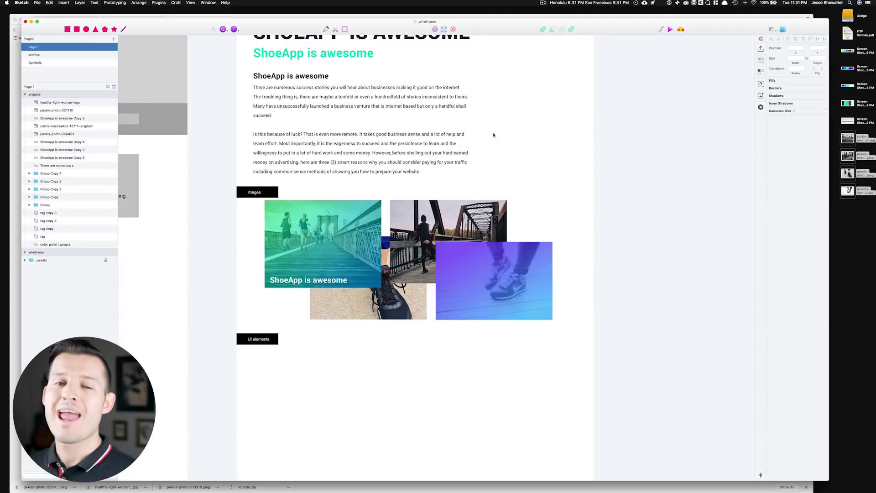
key("super+Tab")
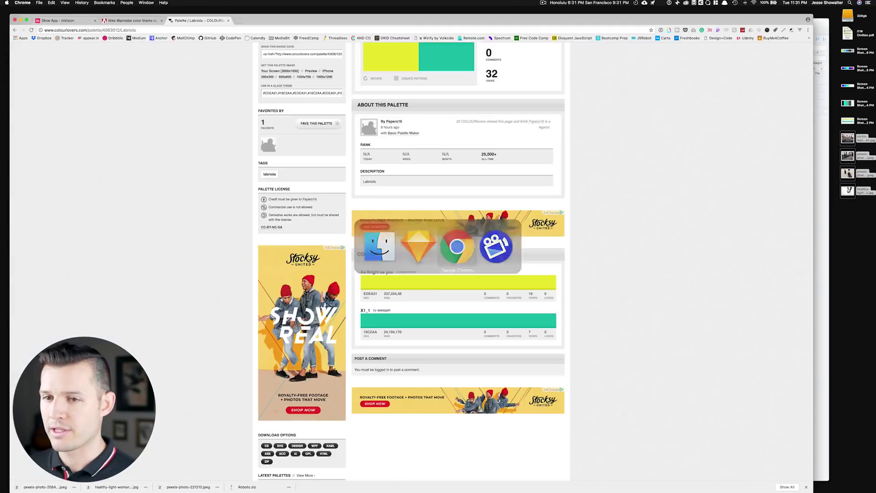
- Preview the 'Android Devices in Multiple Angles' mockup on the InVision Shoe App board, then close it
left_click(72, 19)
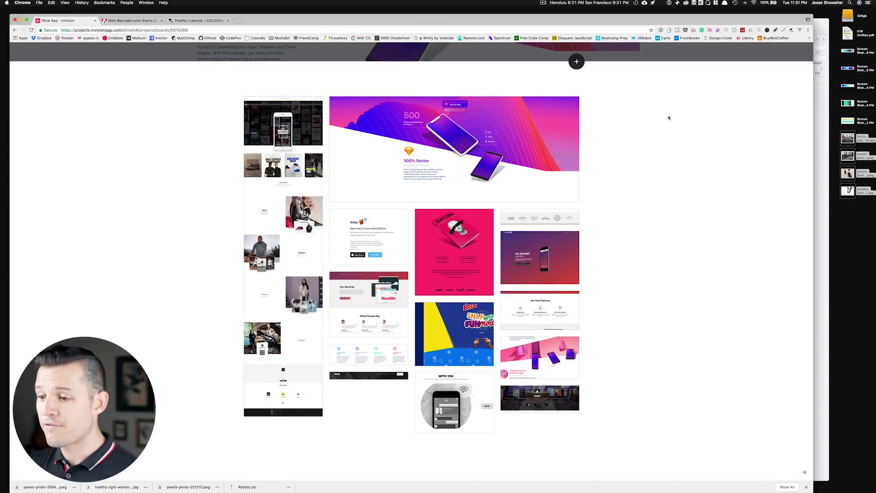
left_click(554, 356)
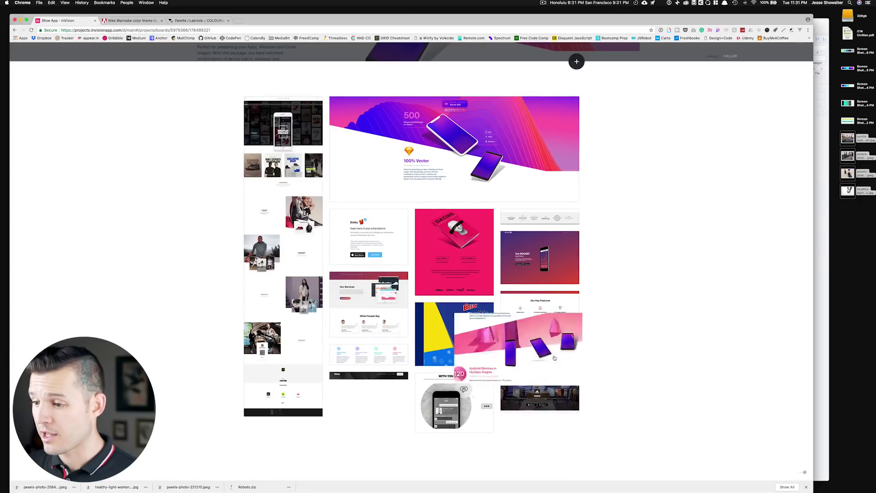
left_click(666, 323)
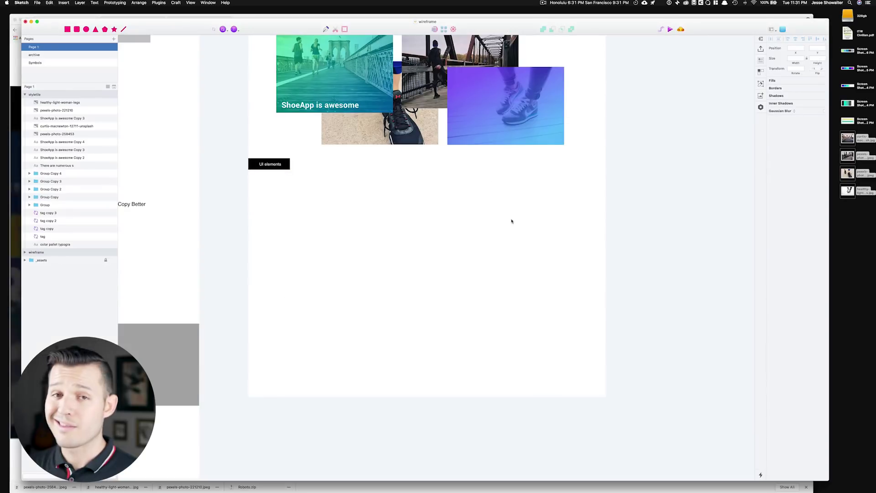
- Ungroup the _assets group containing the brand logos and dualphone layer
key("super+1")
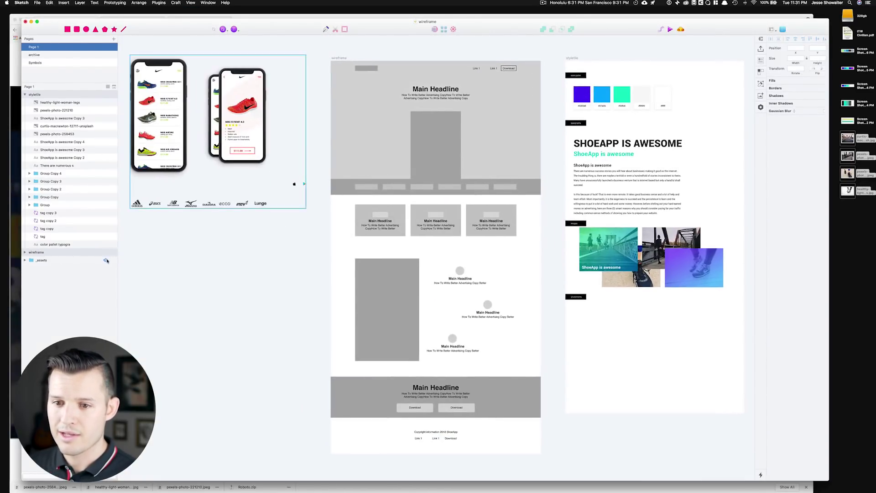
left_click(191, 203)
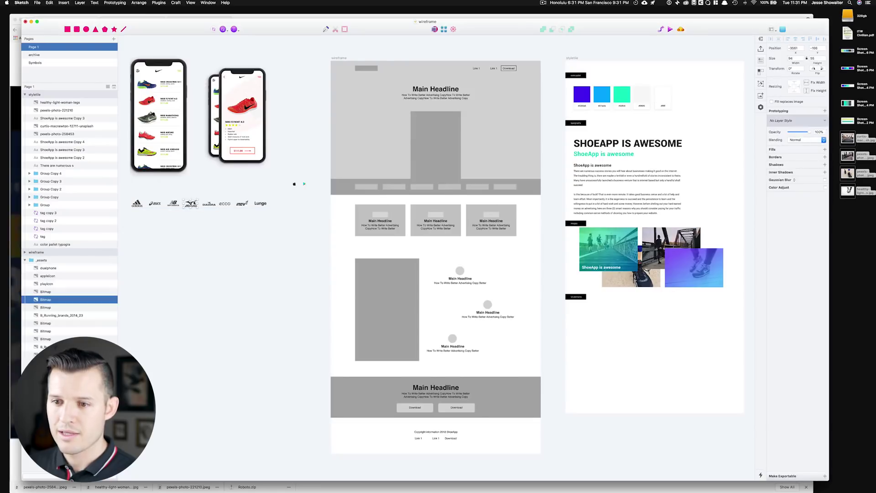
left_click(137, 203)
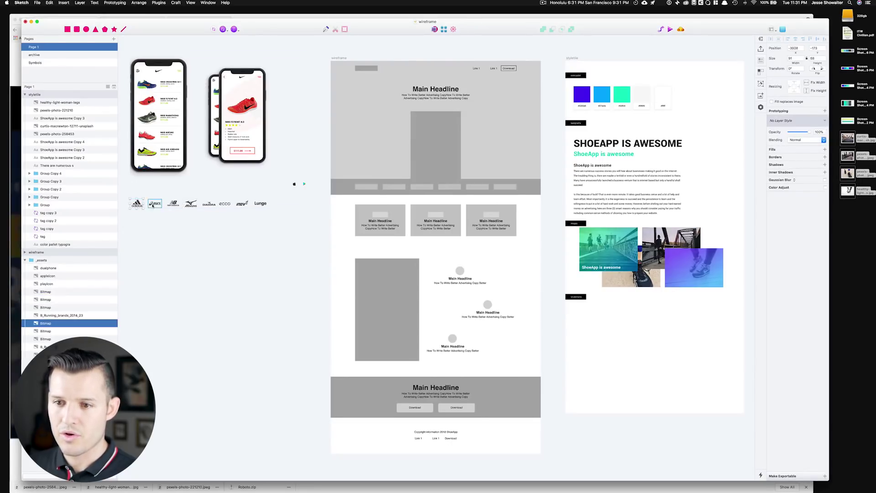
left_click(155, 203, "shift")
left_click(173, 203, "shift")
left_click(201, 205, "shift")
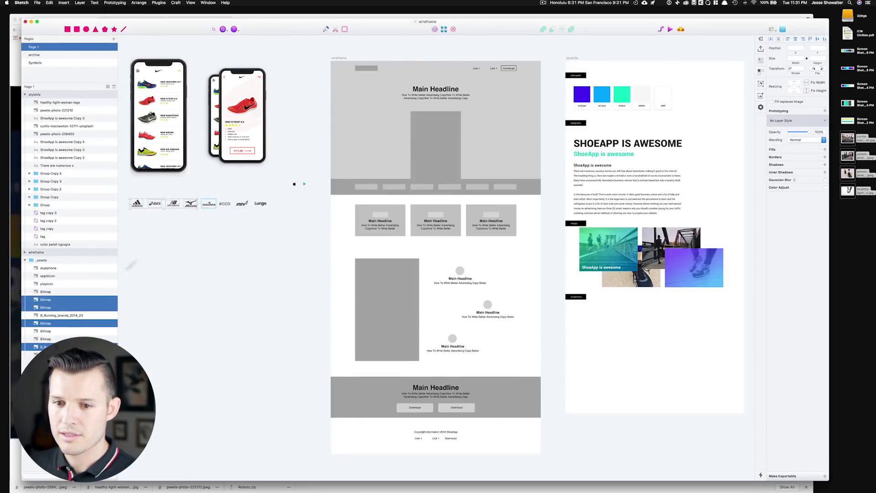
left_click(50, 269)
key("super+a")
key("super+shift+g")
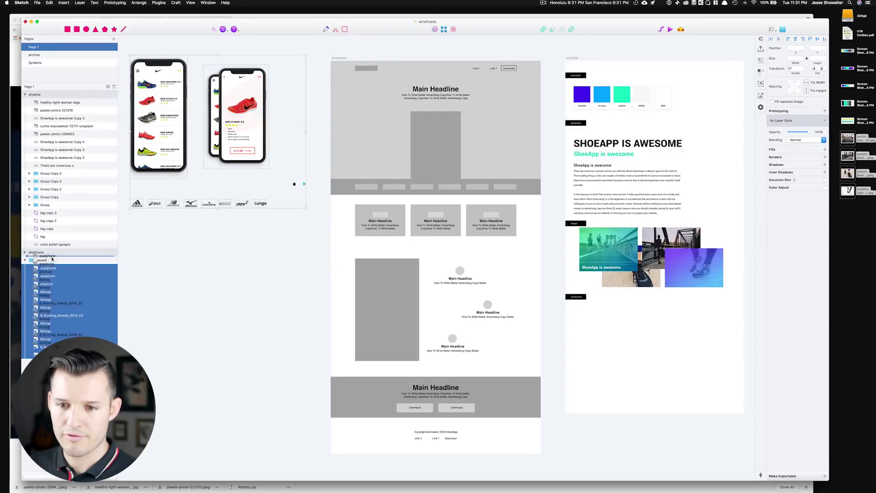
left_click(155, 295)
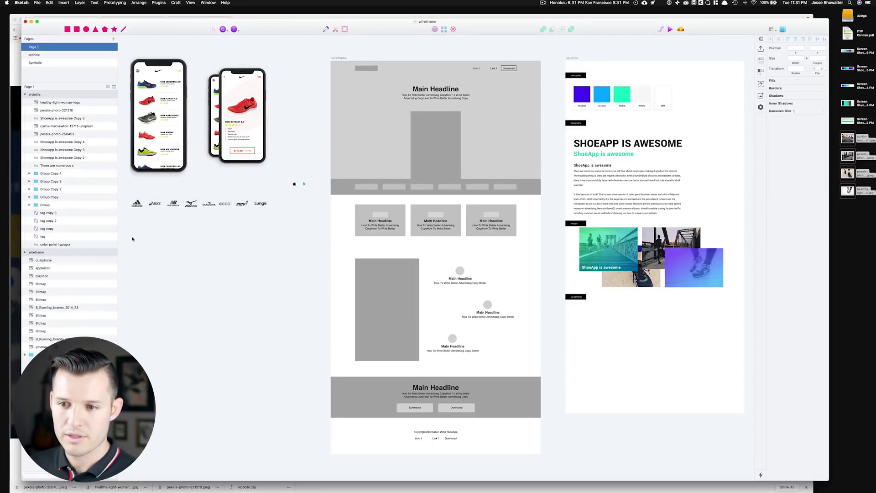
- Group the row of brand logos, adidas through Lunge, into a single group
left_click_drag(133, 239, 695, 403)
key("super+g")
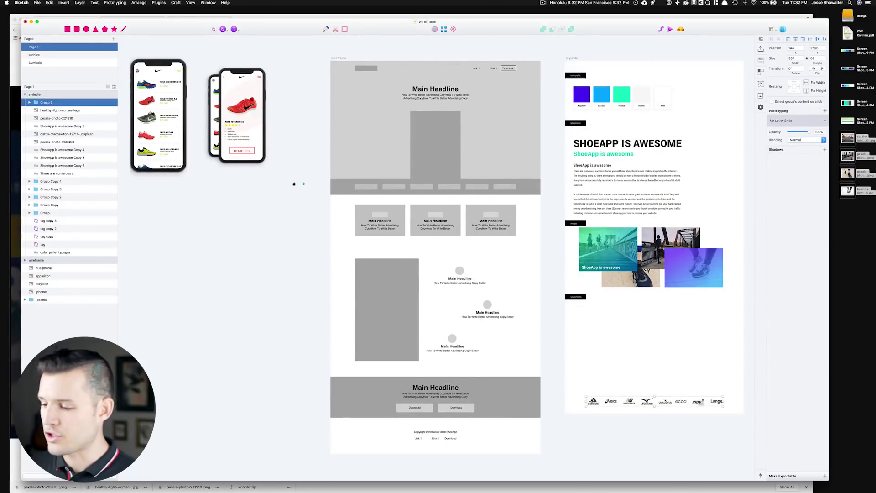
left_click(670, 432)
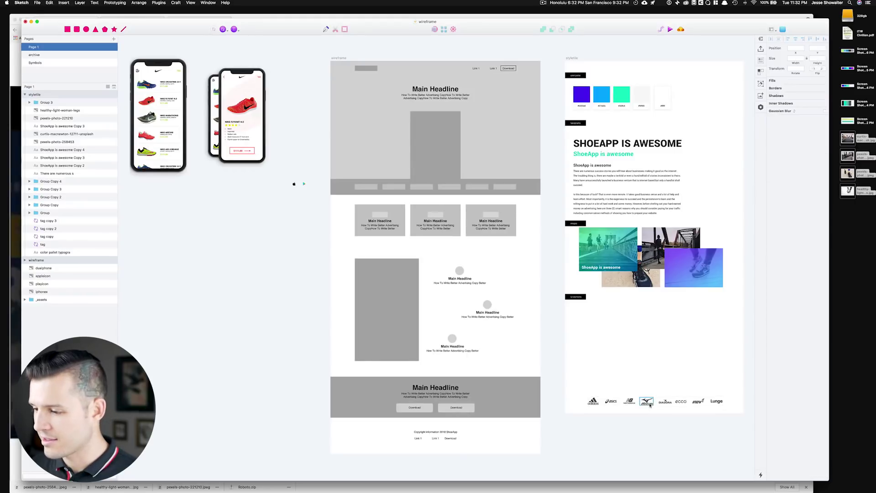
double_click(648, 403)
left_click(656, 418)
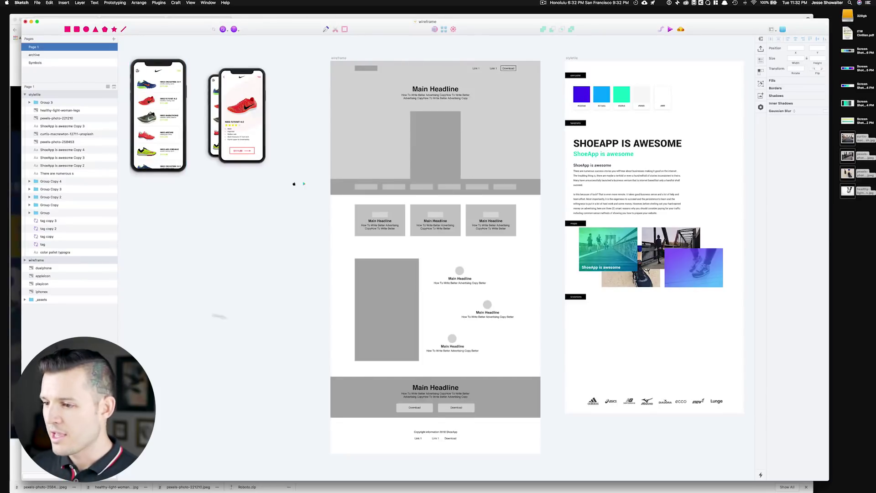
left_click_drag(569, 443, 743, 297)
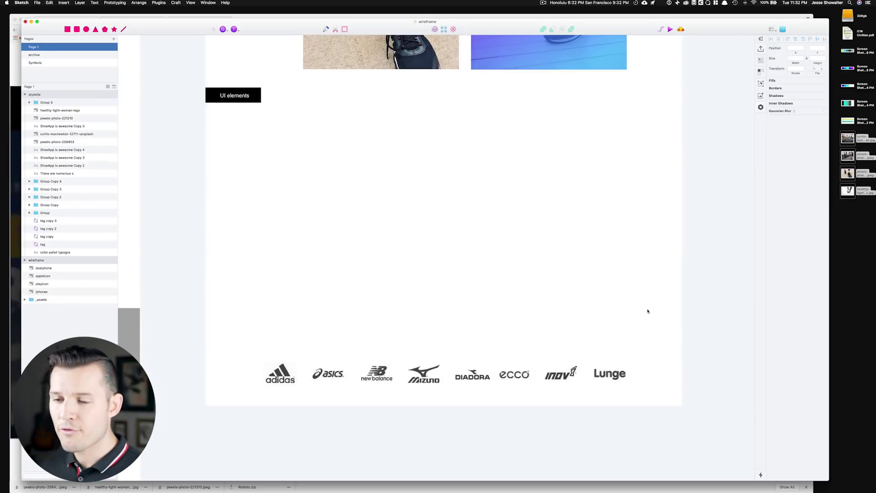
- Draw a large rectangle across the UI elements area and fill it with a near-white document colour
left_click(72, 30)
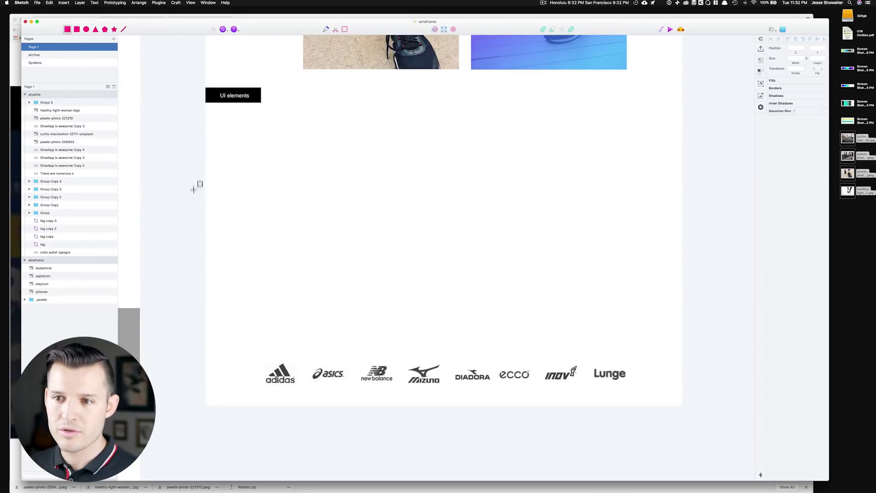
left_click_drag(207, 167, 691, 407)
scroll(701, 422, "down", 2)
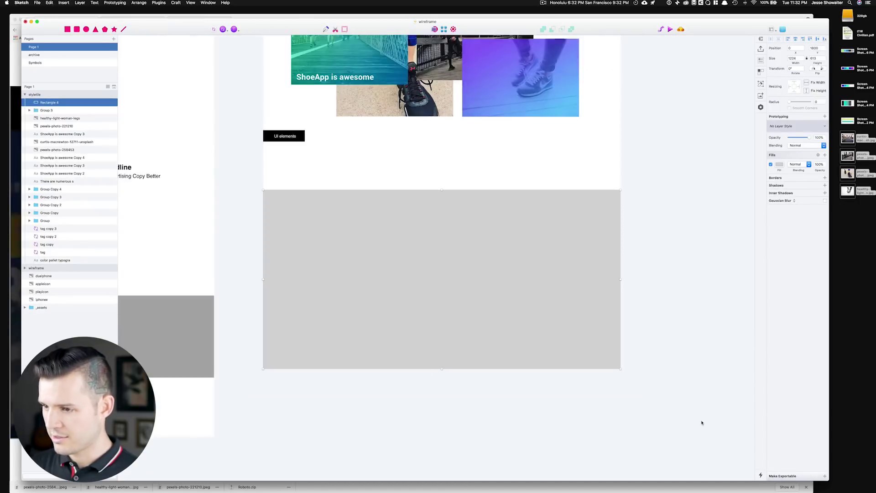
scroll(631, 132, "up", 6)
scroll(668, 242, "up", 4)
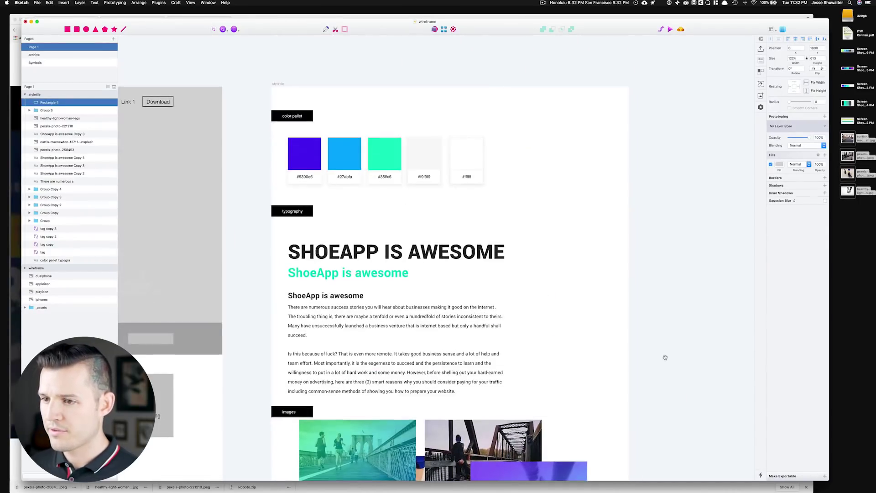
scroll(623, 306, "down", 10)
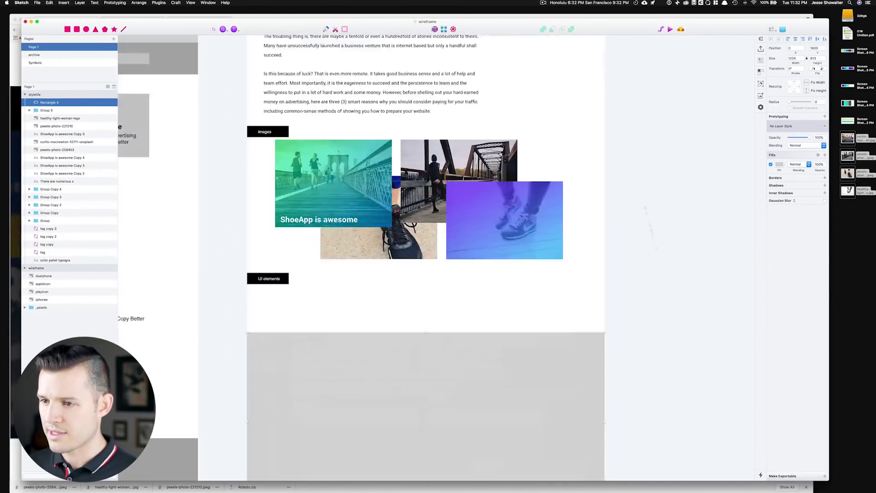
left_click(779, 164)
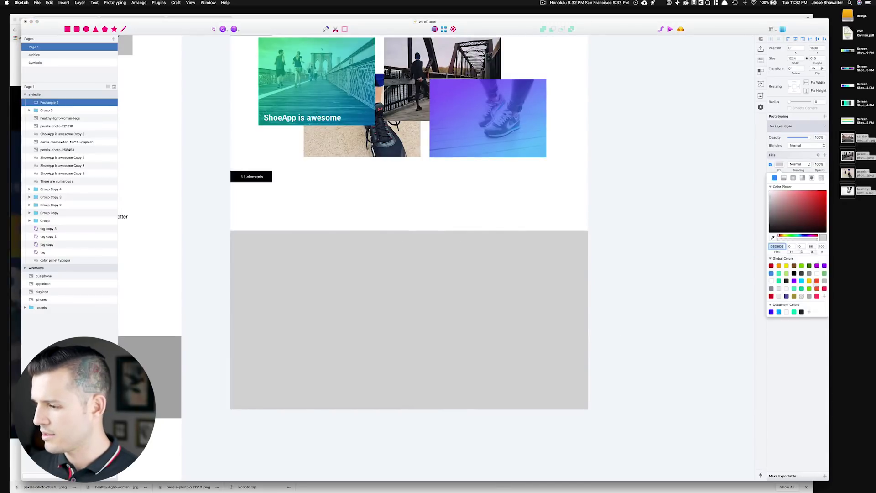
left_click(786, 312)
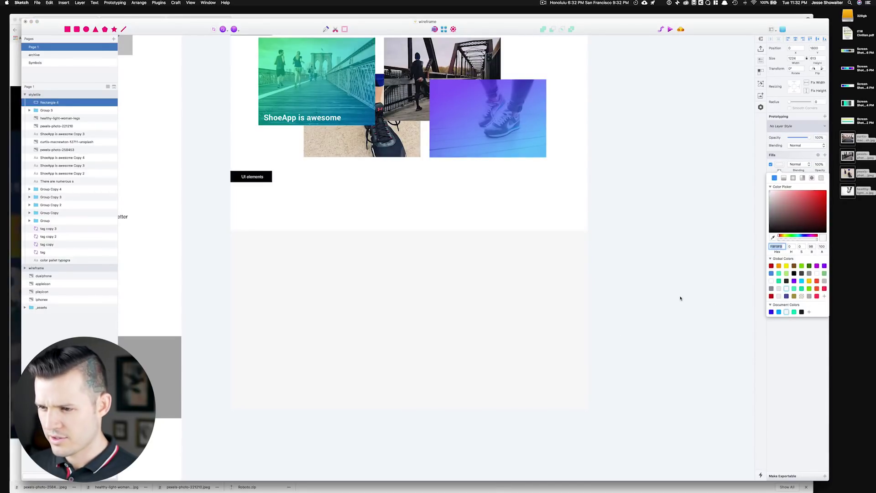
left_click(531, 270)
- Pull the rectangle's top-right point down to slant its top edge, then send it behind the logos
double_click(532, 270)
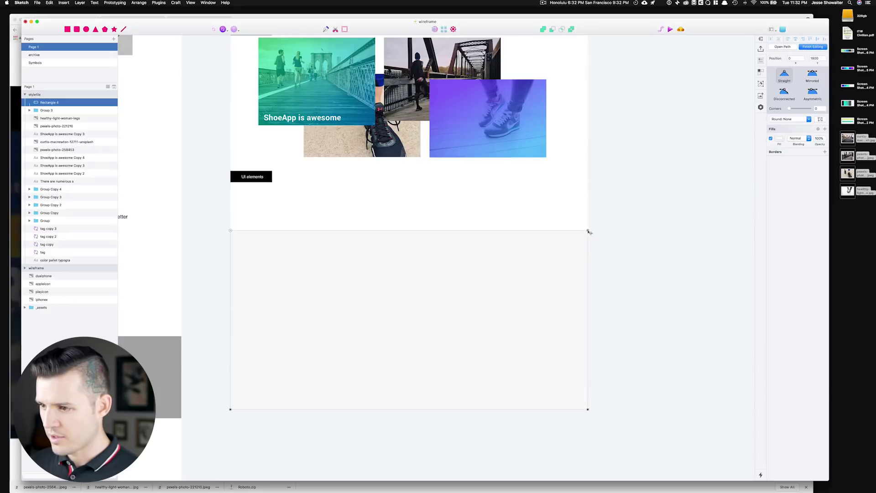
left_click_drag(588, 230, 589, 335)
key("Escape")
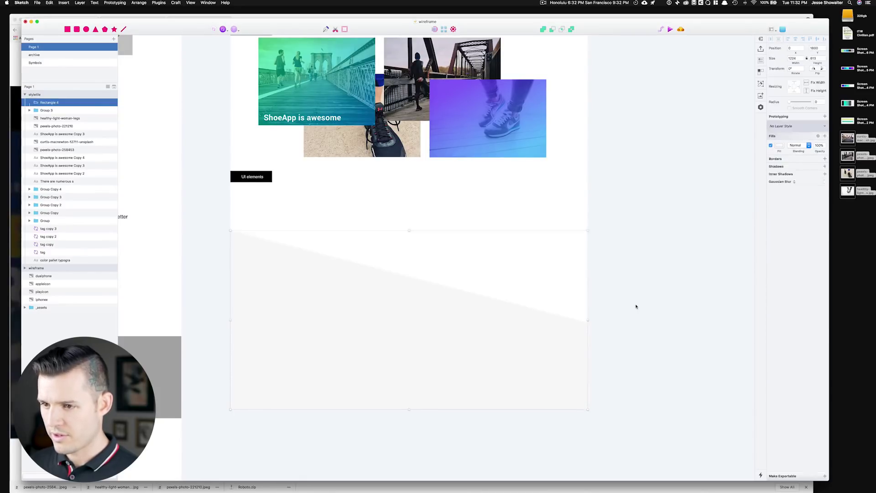
key("super+minus")
left_click(636, 306)
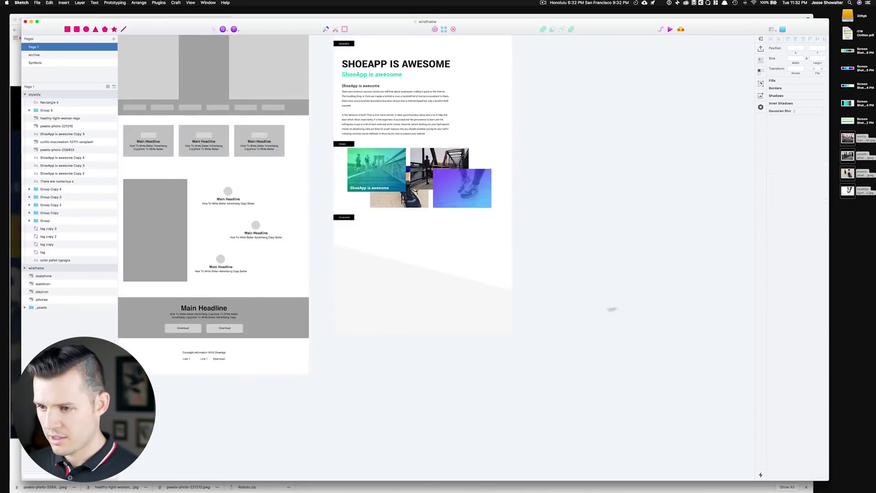
left_click(481, 321)
key("super+alt+Down")
- Move the two-phone shoe mockup into the style tile's UI elements section
scroll(365, 206, "left", 10)
scroll(365, 205, "up", 2)
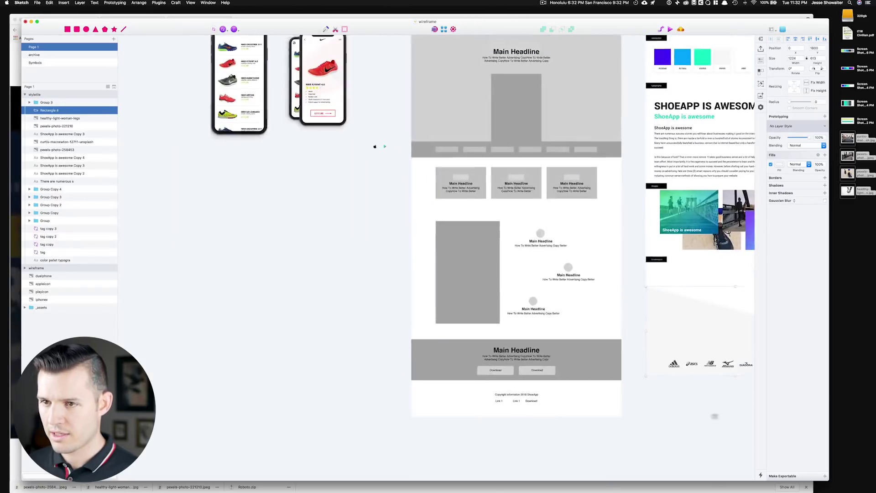
left_click(239, 97)
left_click_drag(239, 89, 230, 190)
left_click_drag(321, 87, 677, 329)
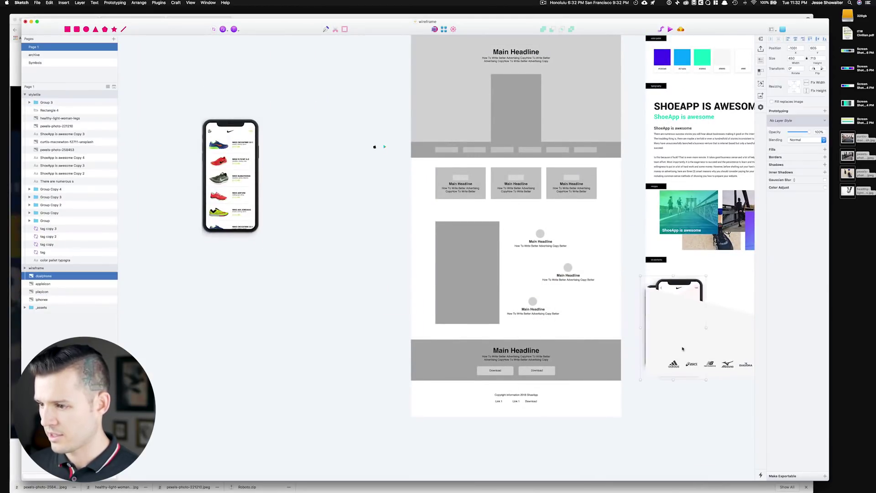
- Shrink the two-phone mockup and position it above the brand logos, then switch applications
scroll(677, 330, "right", 5)
scroll(677, 330, "down", 1)
left_click_drag(470, 254, 453, 275)
left_click_drag(429, 321, 457, 289)
scroll(457, 289, "up", 5)
scroll(486, 300, "right", 3)
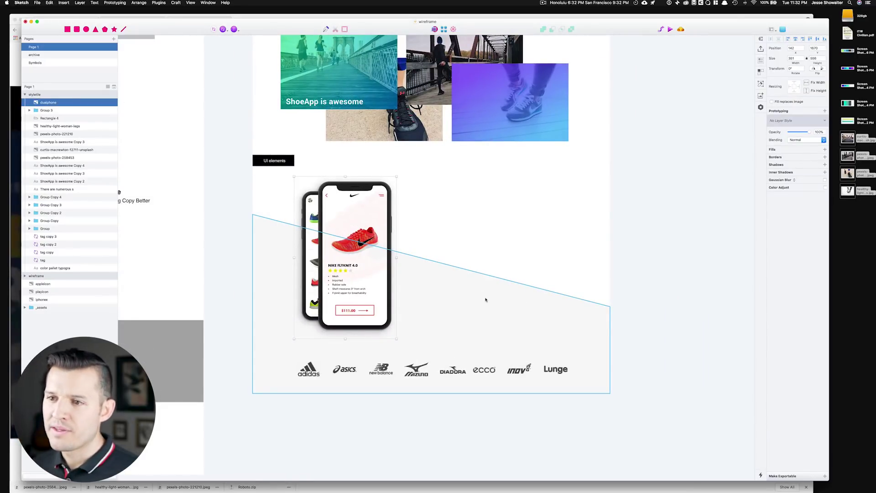
left_click(645, 256)
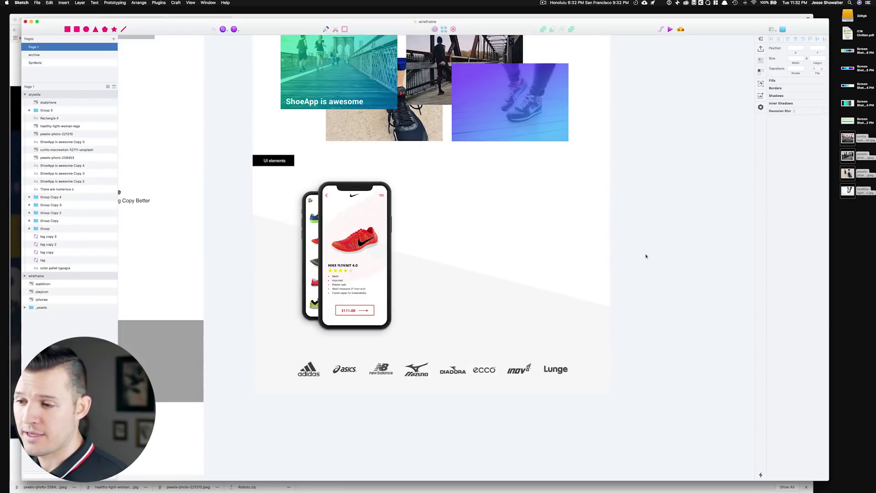
key("super+Tab")
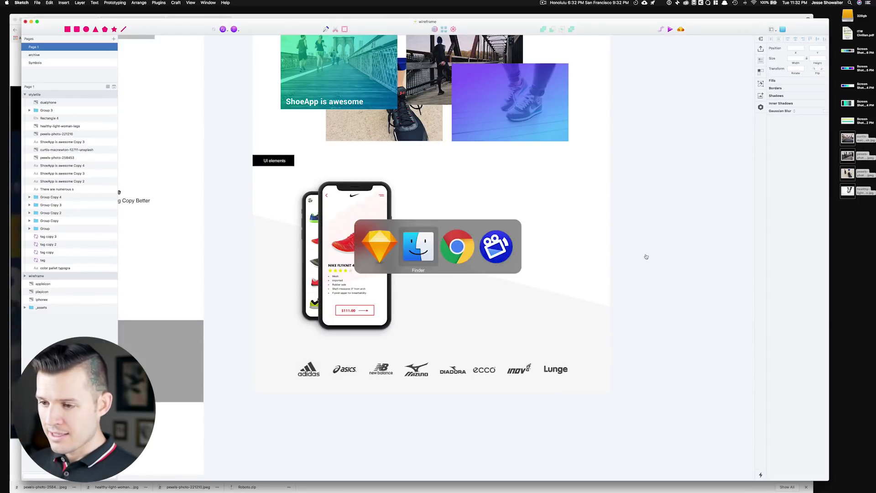
- Open the Noun Project website in a new browser tab
key("super+Tab")
key("super+t")
type("noun ")
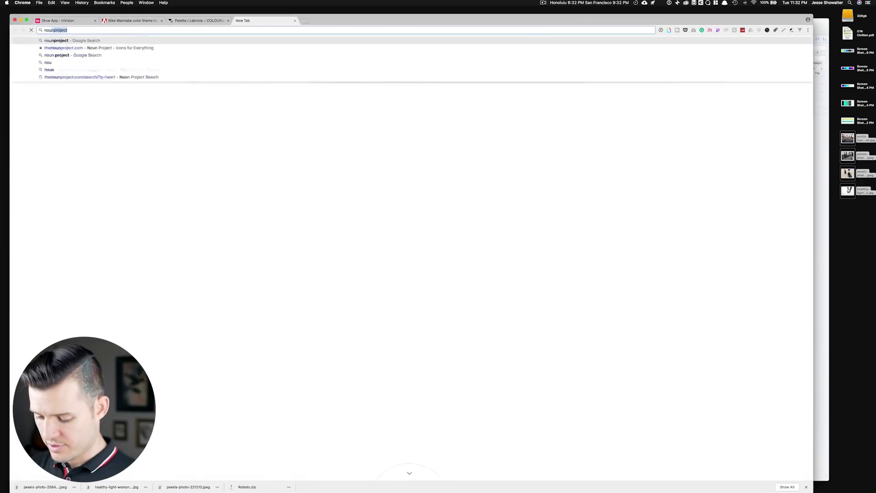
type("project")
key("Return")
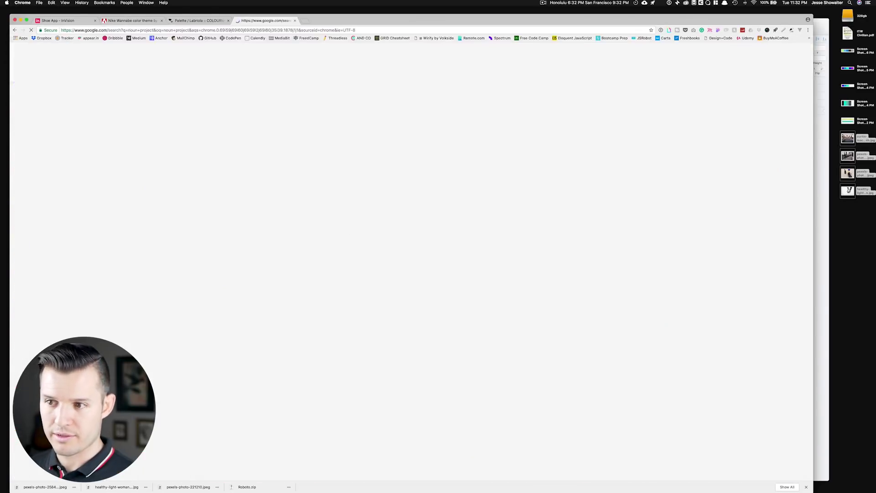
left_click(83, 98)
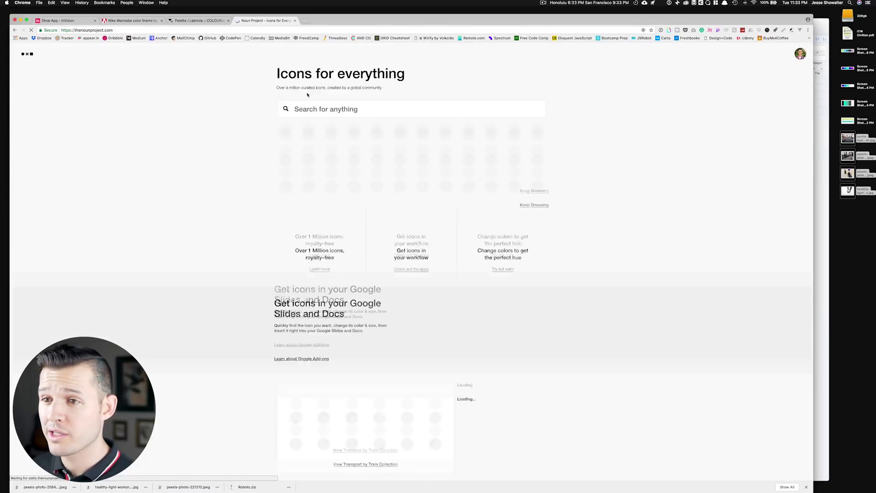
- Search Noun Project for 'shoe' and download the sneaker and delivery truck icons as SVG
type("shoe")
key("Return")
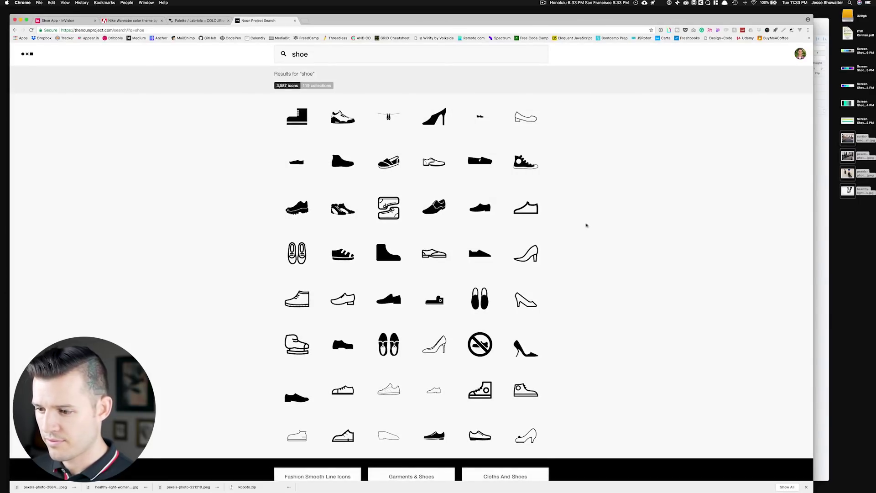
scroll(587, 225, "down", 3)
scroll(592, 225, "down", 3)
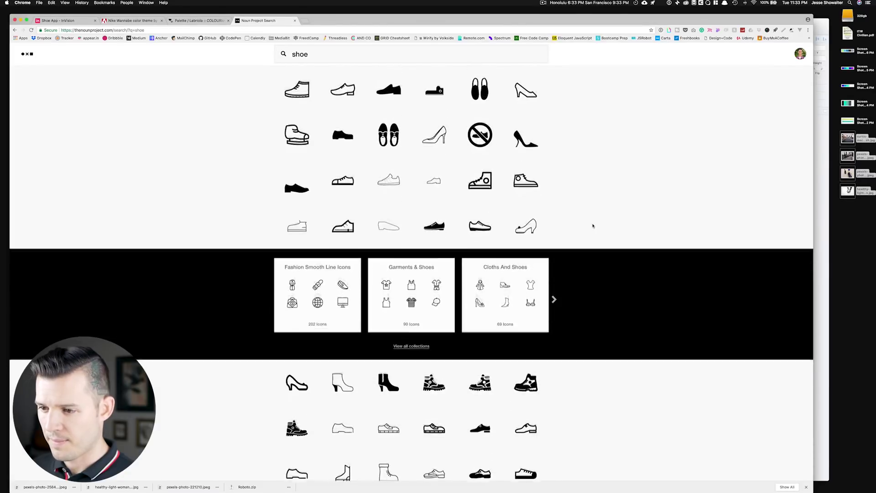
scroll(593, 226, "down", 4)
scroll(593, 226, "down", 4)
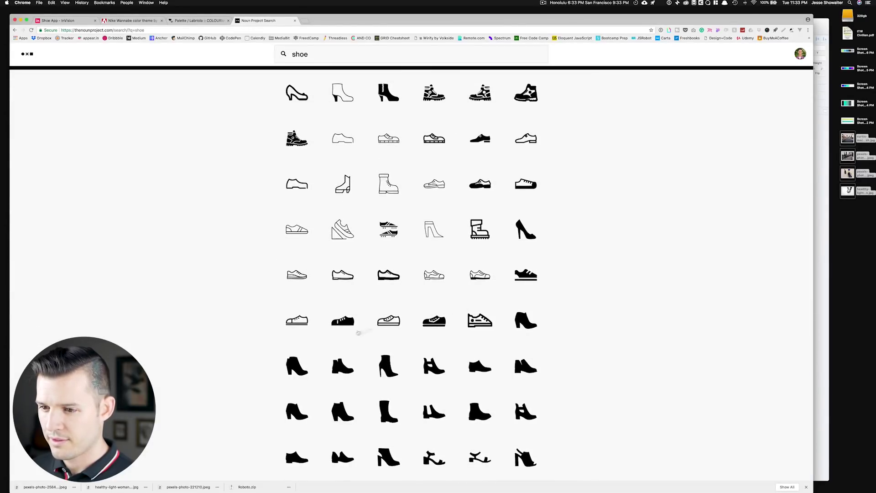
left_click(297, 275)
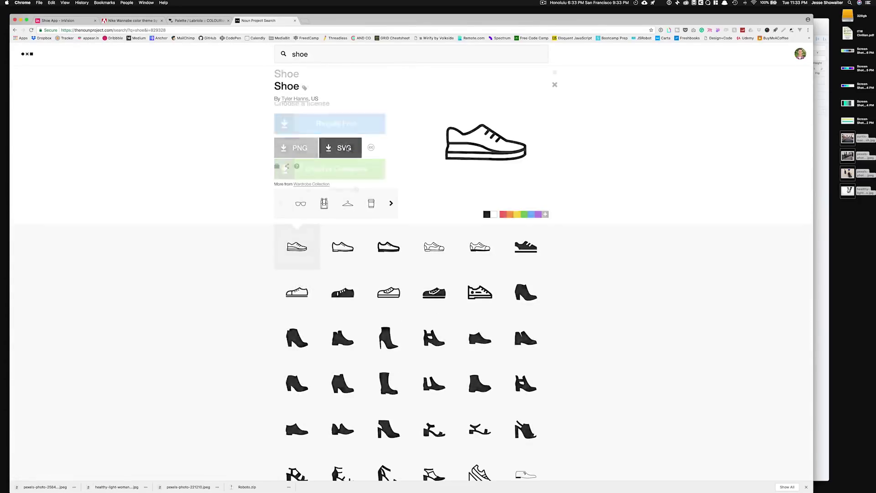
left_click(342, 147)
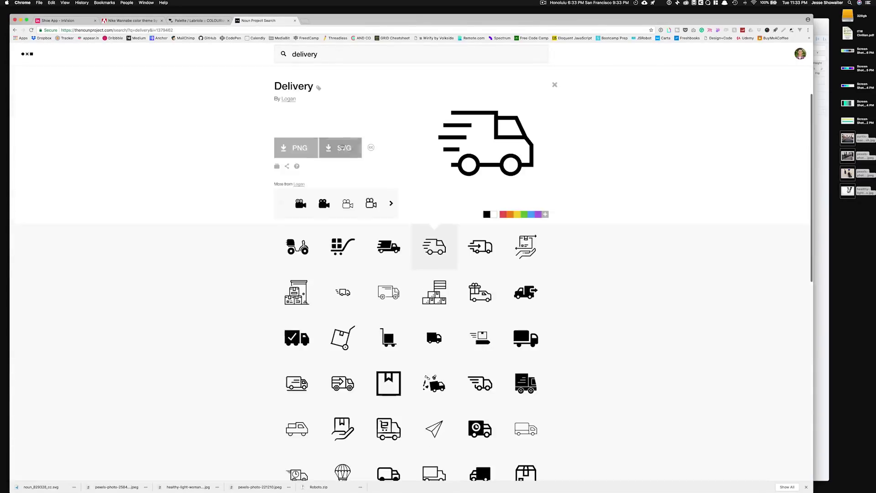
left_click(342, 147)
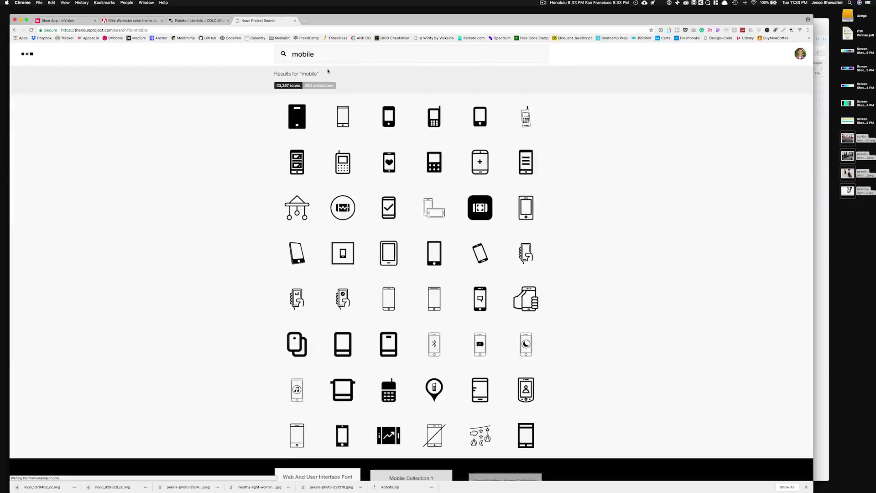
- Download a mobile phone icon from Noun Project
scroll(387, 369, "down", 3)
left_click(387, 268)
left_click(329, 169)
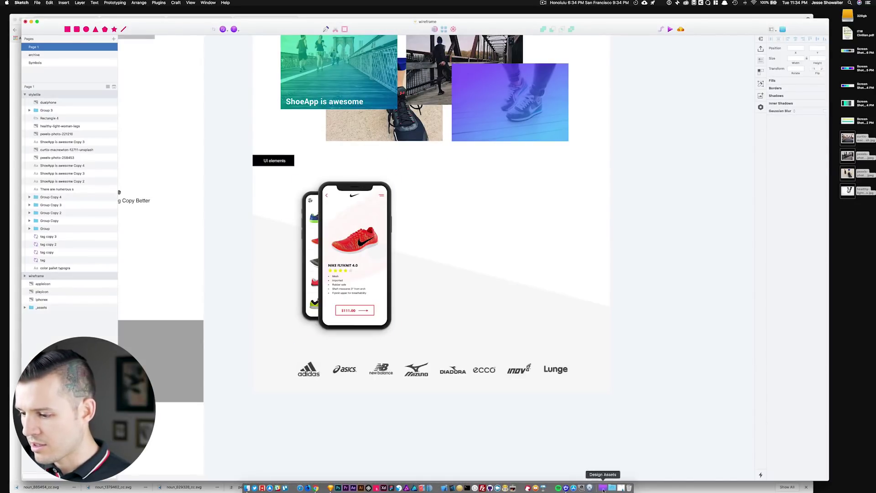
- Place the downloaded shoe, truck and phone SVGs on the canvas beside the mockup
left_click(603, 487)
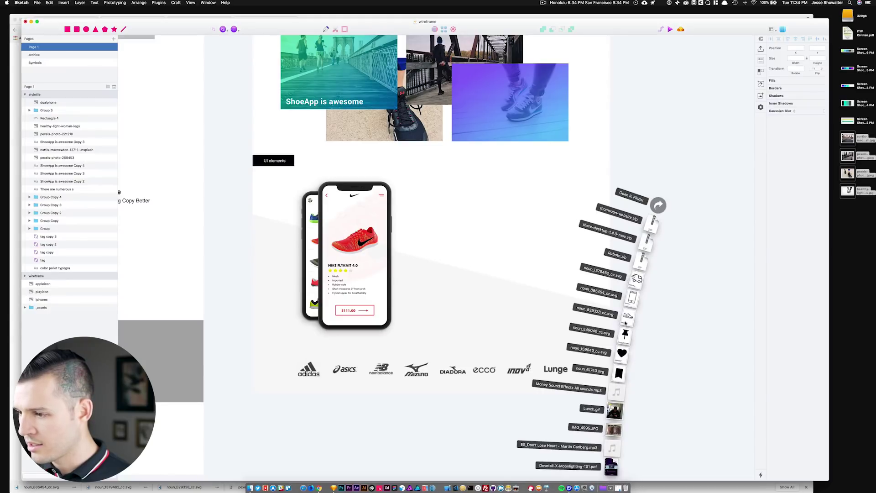
left_click_drag(625, 323, 465, 236)
left_click(611, 488)
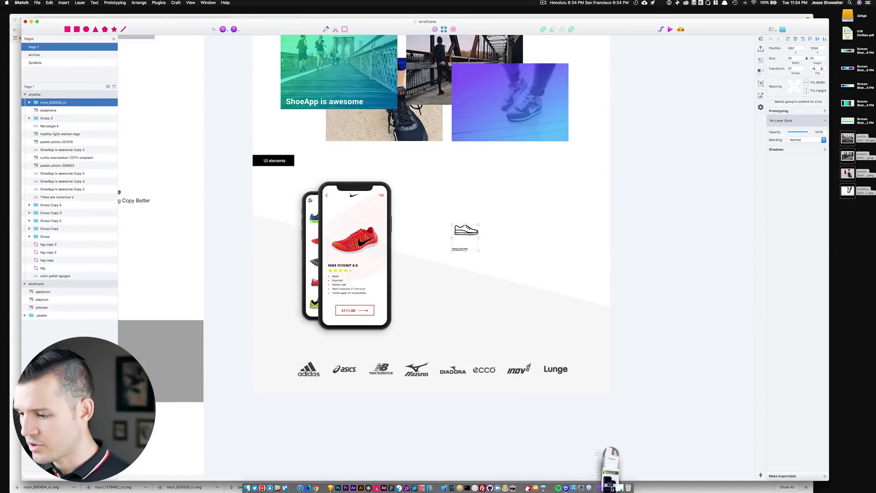
left_click_drag(636, 279, 477, 205)
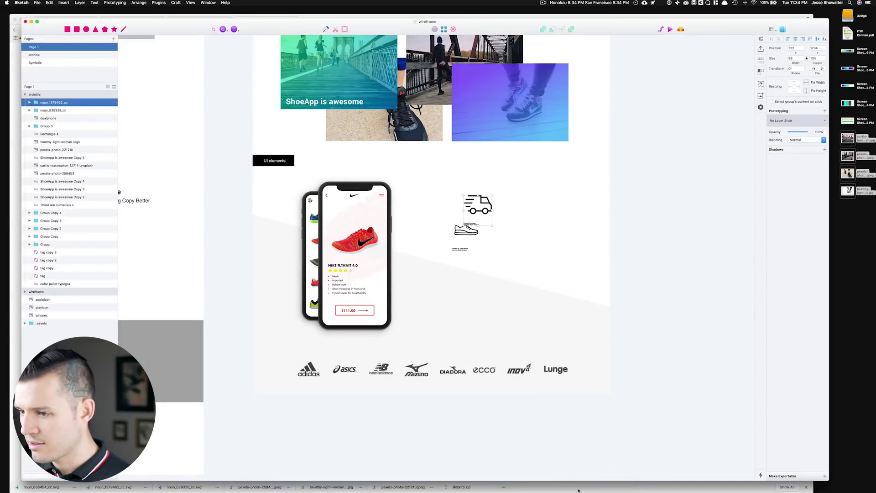
left_click(611, 487)
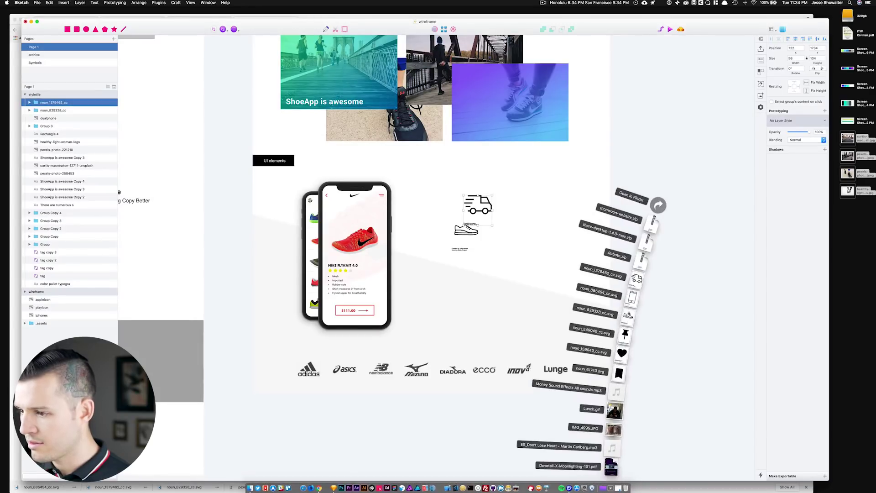
left_click_drag(632, 296, 527, 218)
scroll(528, 218, "up", 3)
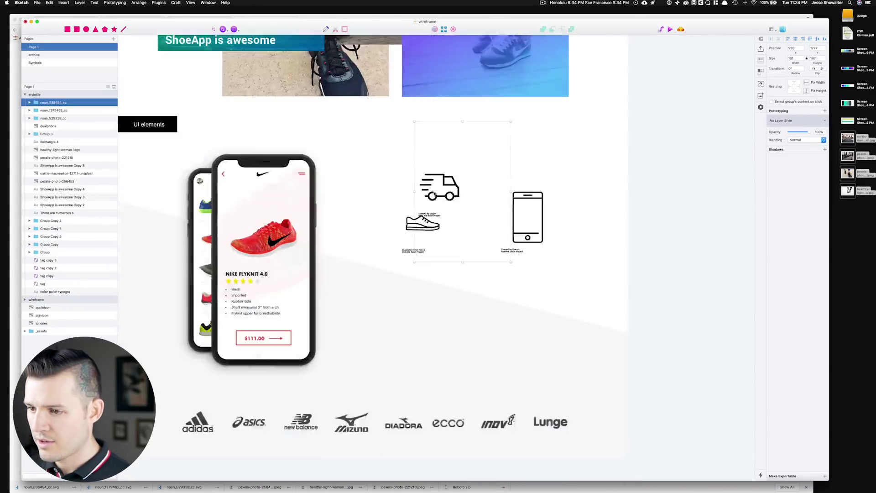
scroll(520, 226, "up", 2)
left_click_drag(352, 126, 404, 120)
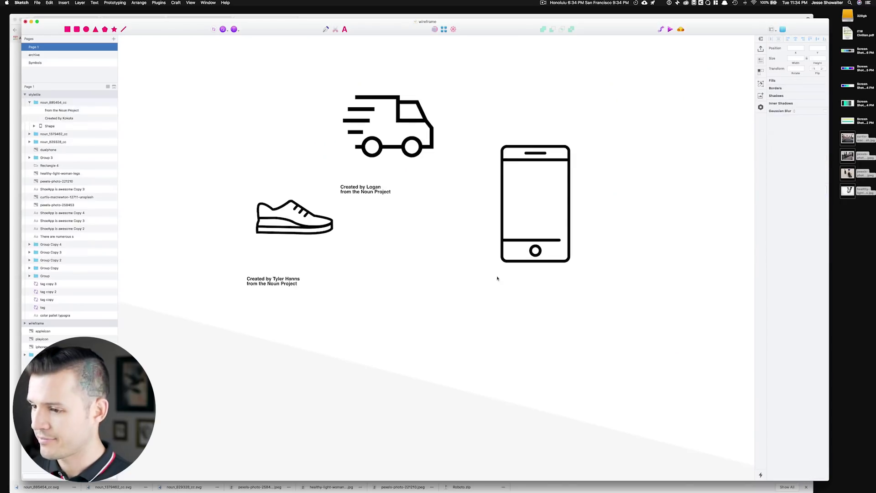
- Delete the attribution text from the truck and shoe icons
left_click(354, 188)
key("Delete")
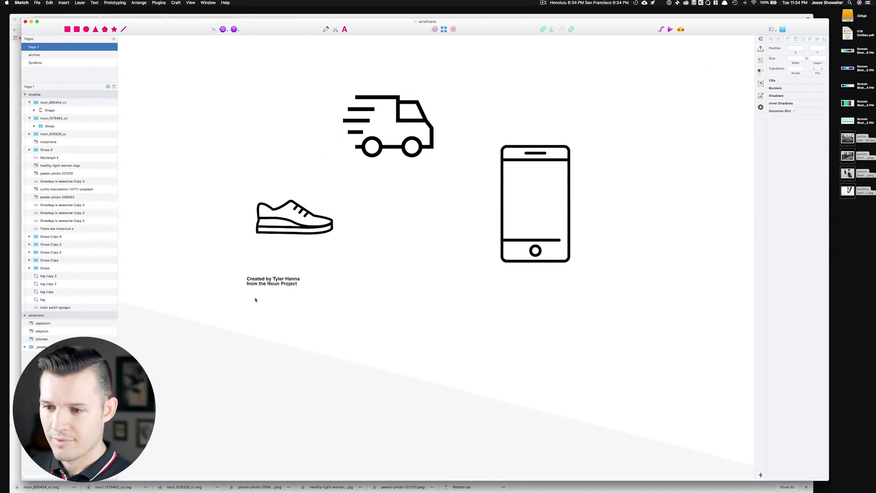
left_click(263, 279)
key("Delete")
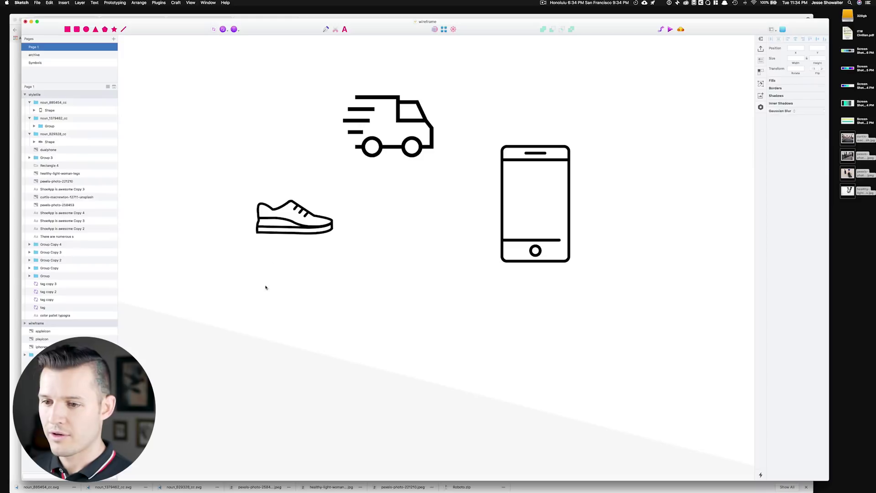
left_click_drag(388, 137, 398, 145)
- Scale the phone icon down to 44x74
left_click(519, 158)
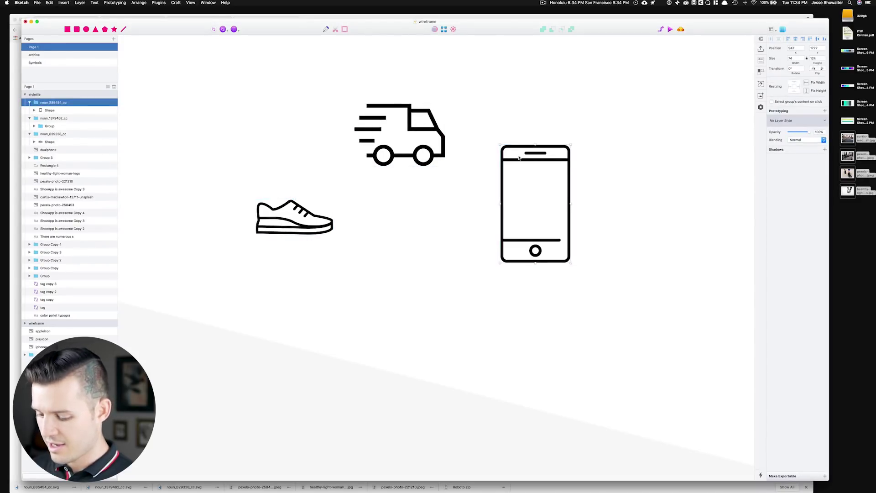
key("super+k")
key("Return")
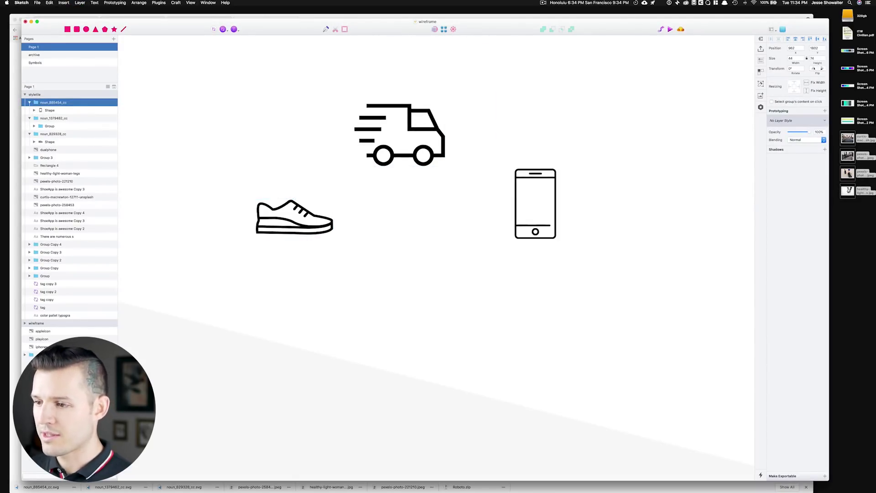
key("super+minus")
key("super+minus")
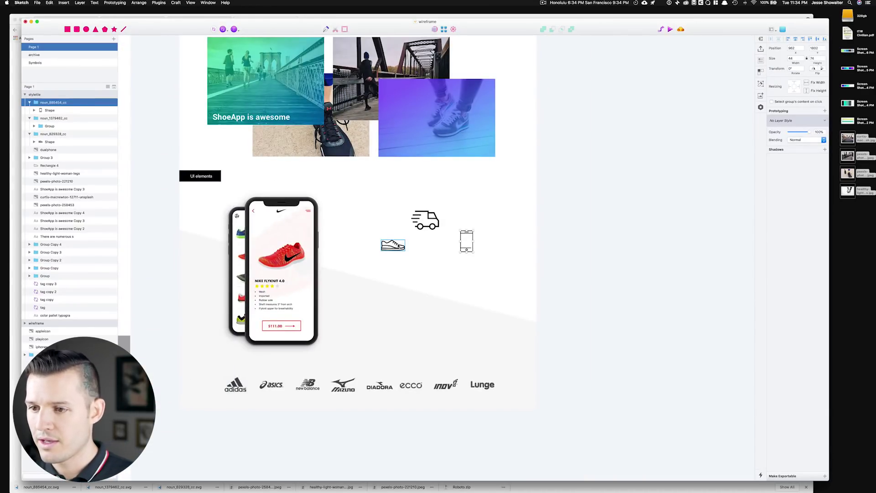
- Rearrange the shoe, phone and truck icons near the bottom of the phone mockup
left_click_drag(398, 245, 375, 325)
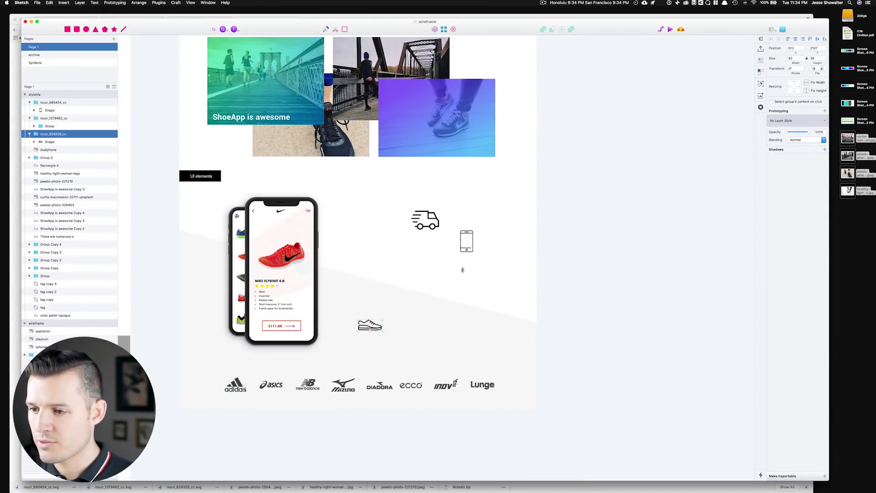
left_click_drag(468, 248, 447, 337)
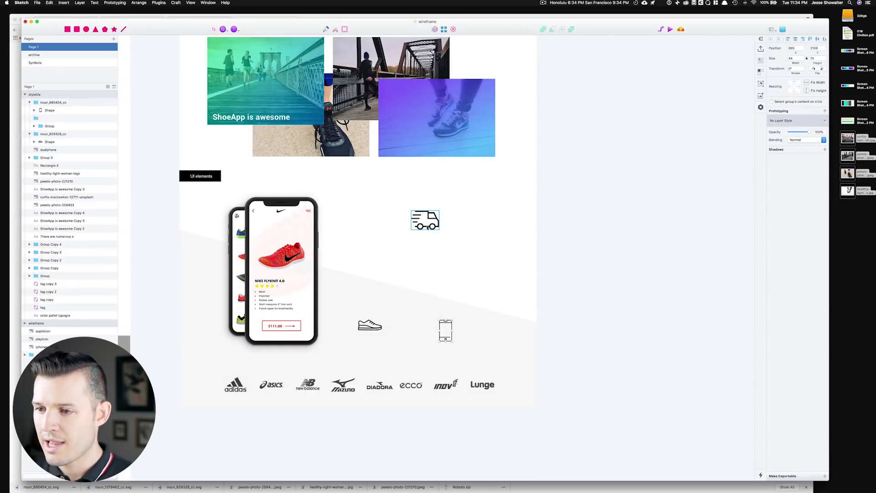
left_click_drag(426, 219, 432, 238)
- Draw a white rectangle card behind the truck icon
key("r")
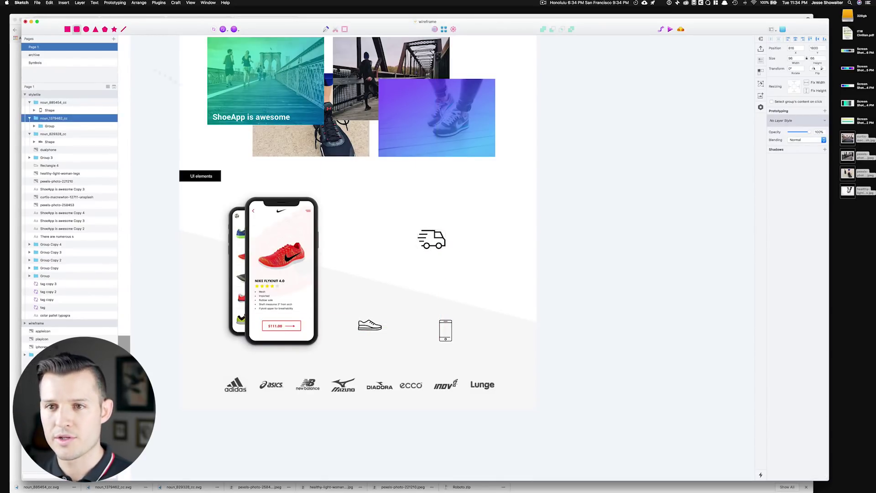
left_click_drag(356, 201, 505, 273)
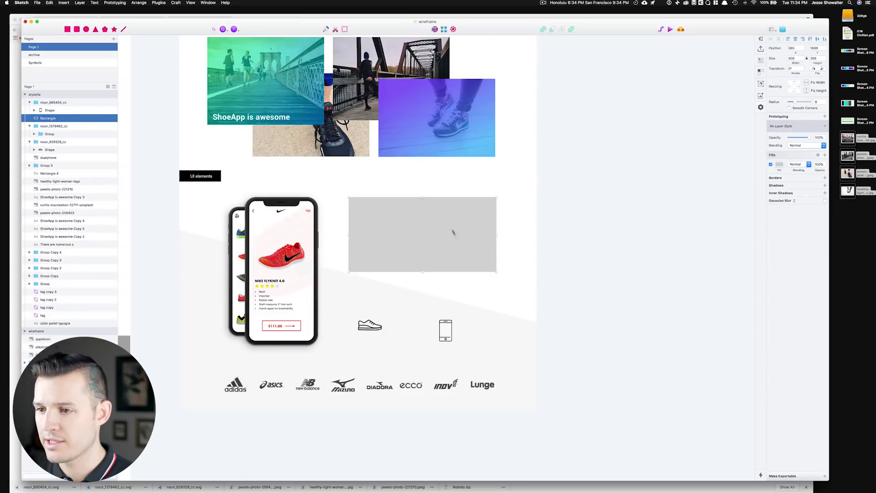
key("super+1")
scroll(489, 165, "up", 5)
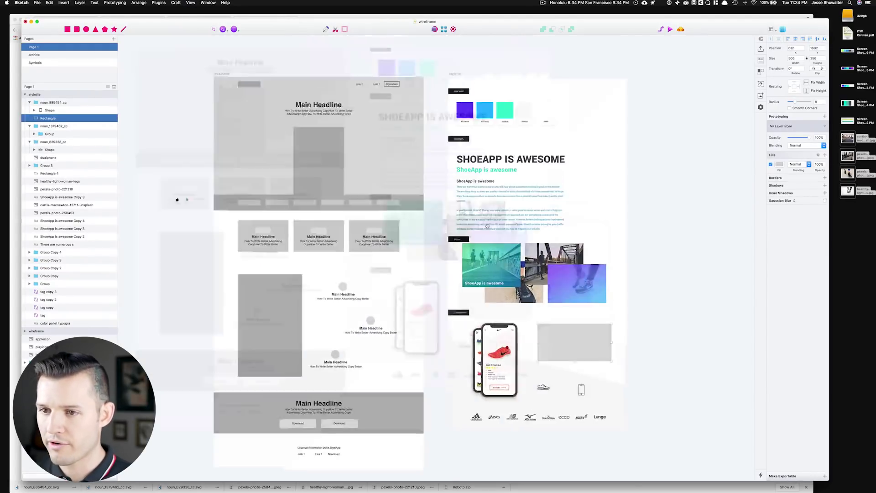
scroll(489, 165, "down", 1)
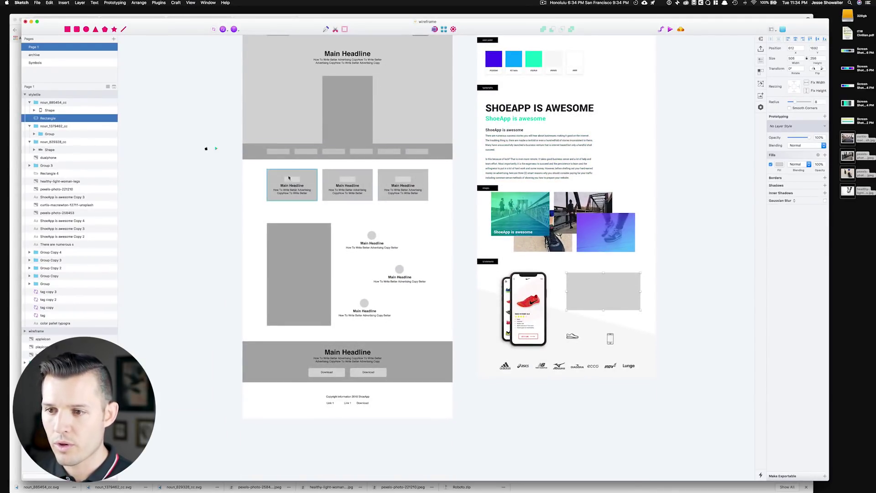
key("super+2")
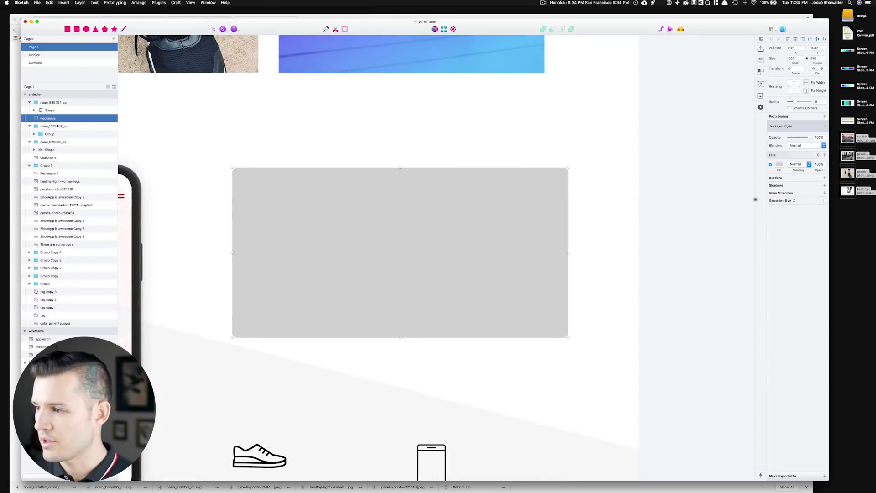
left_click(778, 165)
left_click_drag(797, 210, 708, 140)
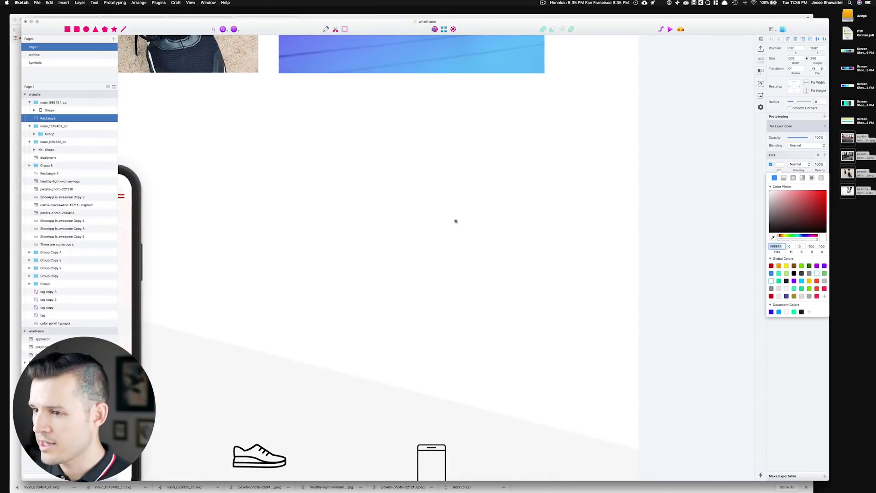
key("super+alt+Down")
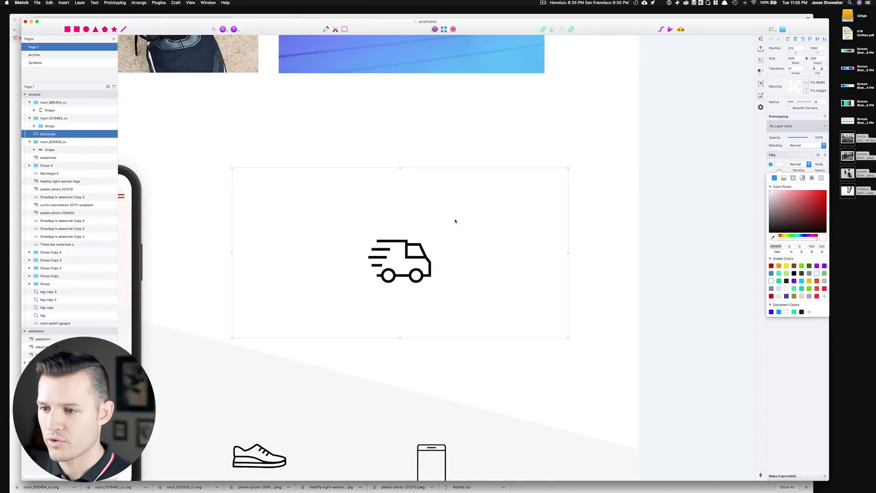
left_click(769, 342)
- Give the white card a drop shadow with blur 16, alpha 11 and Y offset 4
left_click(783, 185)
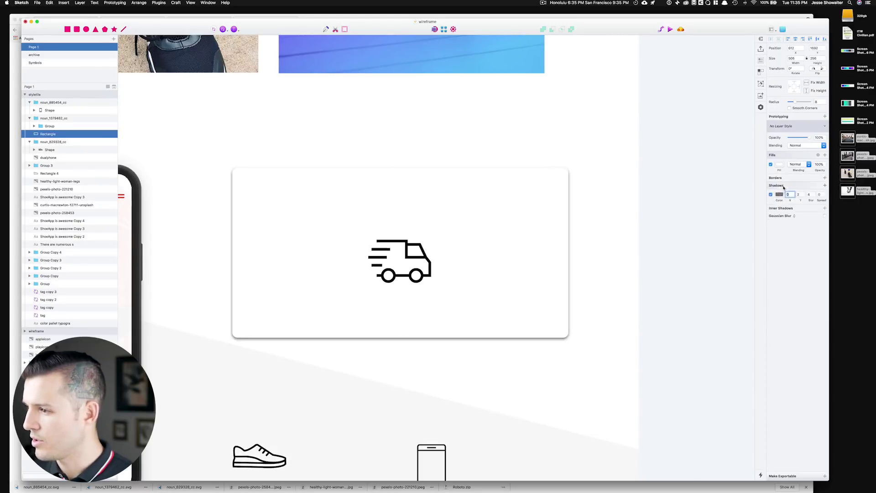
left_click_drag(812, 195, 814, 195)
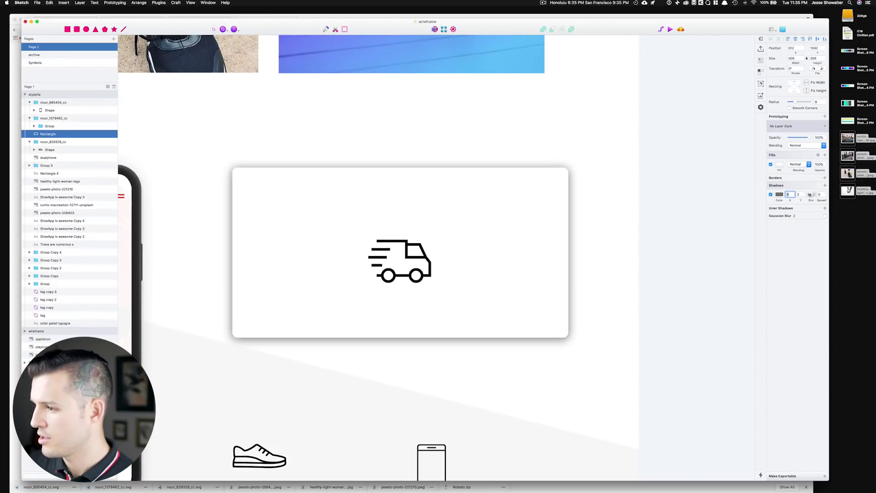
left_click(781, 196)
left_click(782, 270)
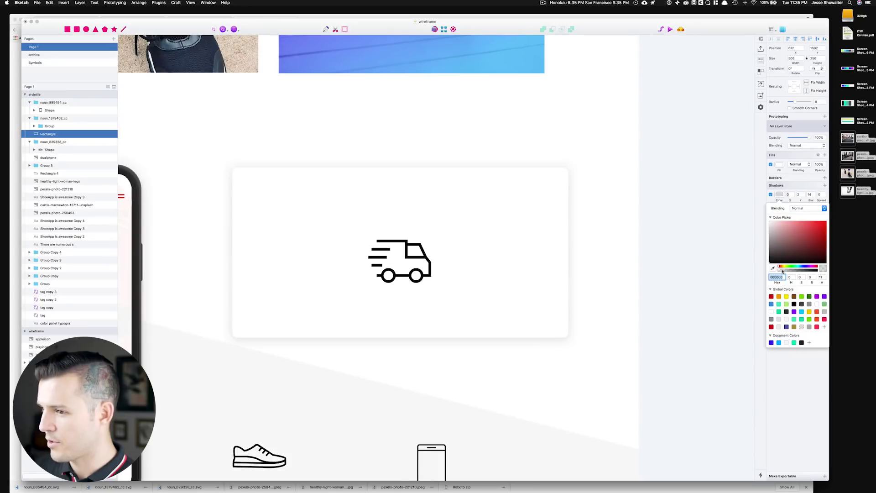
left_click_drag(801, 195, 802, 193)
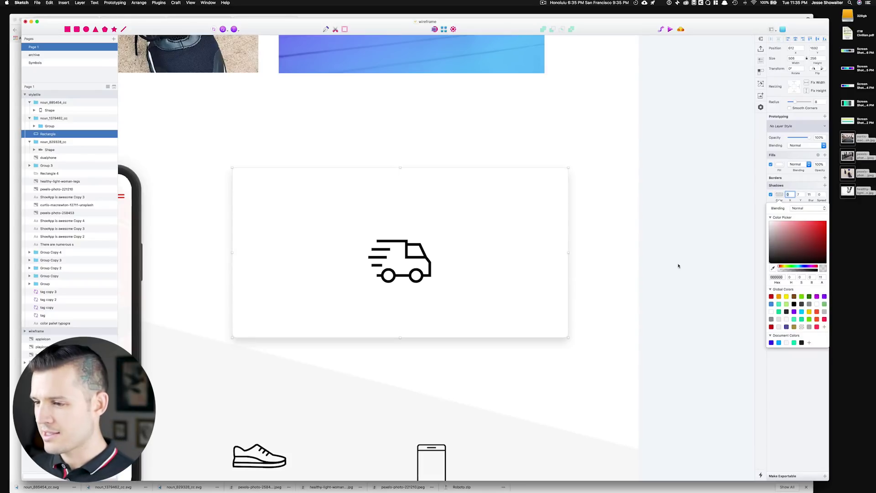
left_click(781, 372)
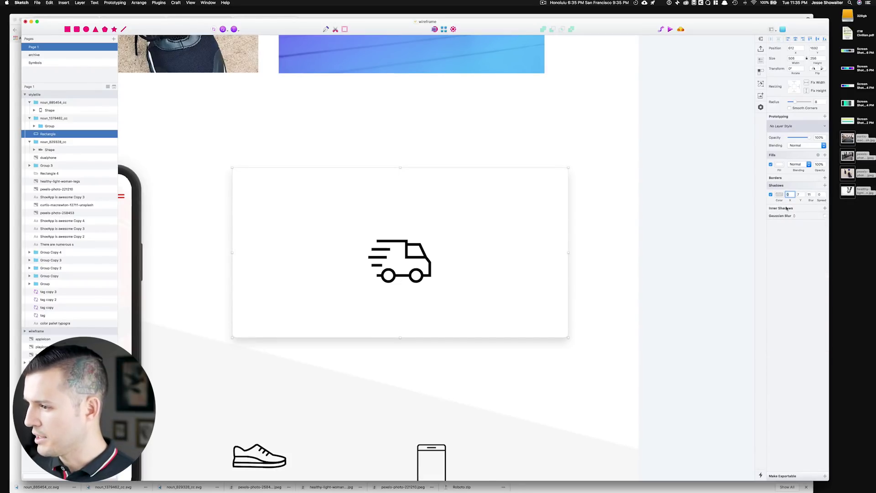
key("super+minus")
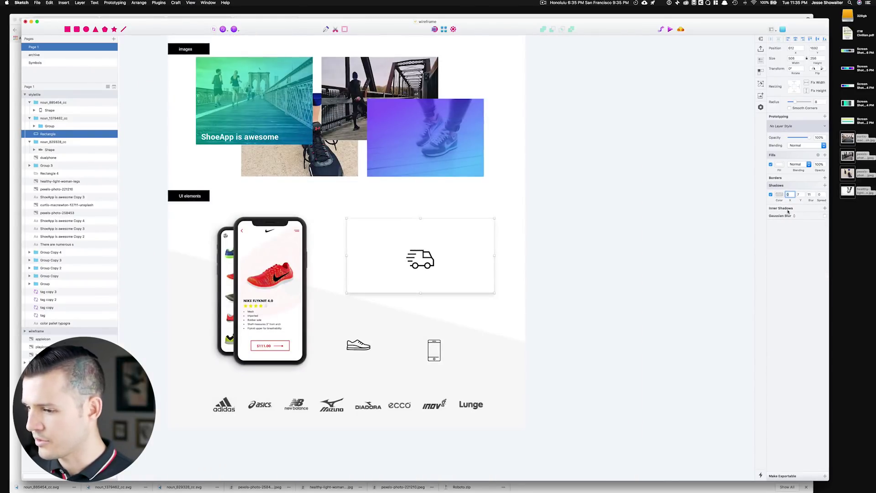
- Fill all the truck icon's paths with the teal document colour
left_click(426, 268, "super")
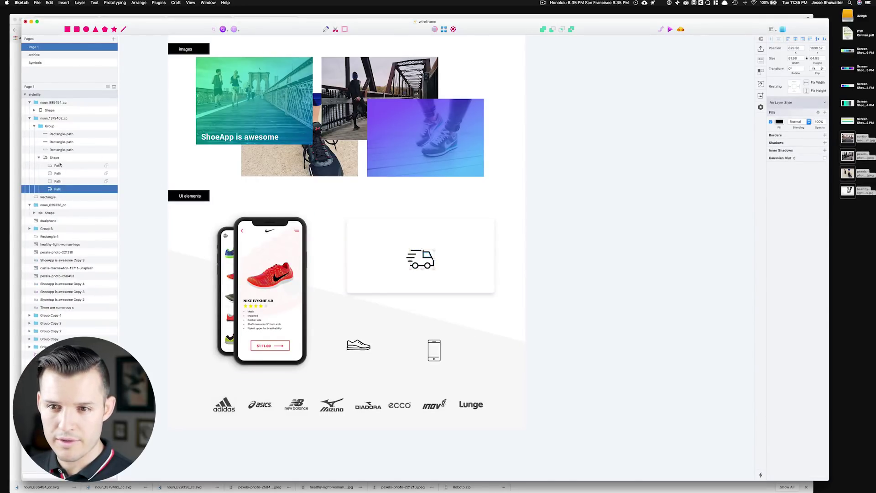
left_click(57, 149, "super")
left_click(57, 142, "super")
left_click(57, 134, "super")
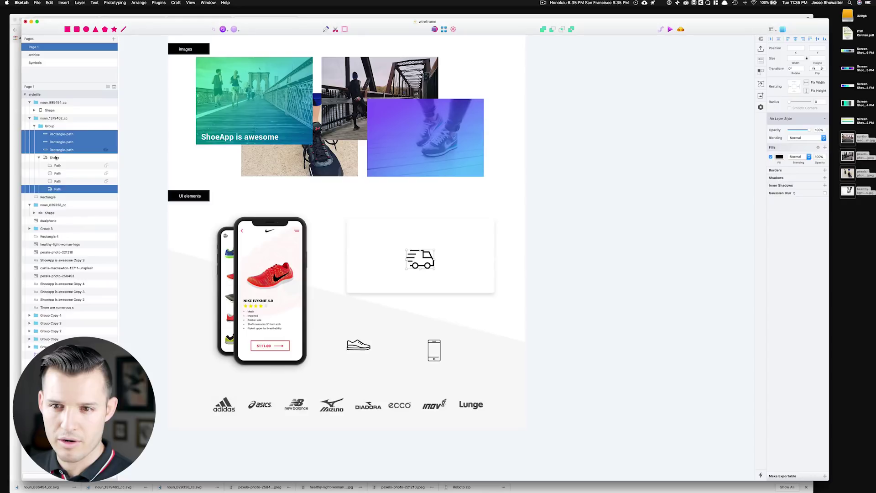
left_click(39, 157)
left_click(780, 164)
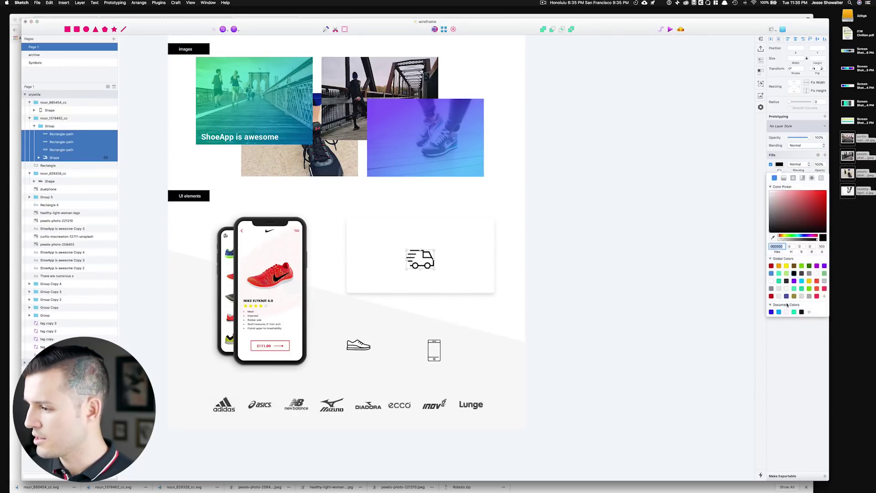
left_click(793, 312)
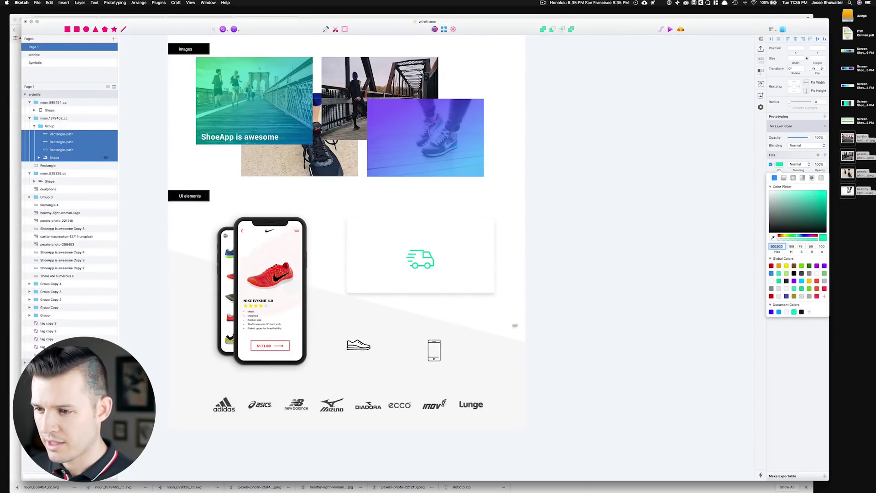
left_click(565, 307)
left_click(579, 293)
- Give the white card corner radius 4 and a teal inner shadow (Y 4, blur 0) along its top
left_click_drag(327, 222, 580, 324)
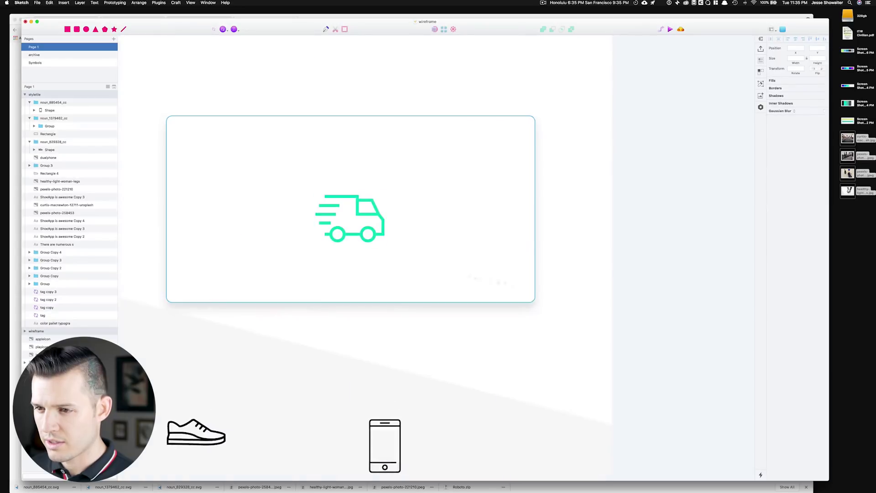
left_click(462, 228)
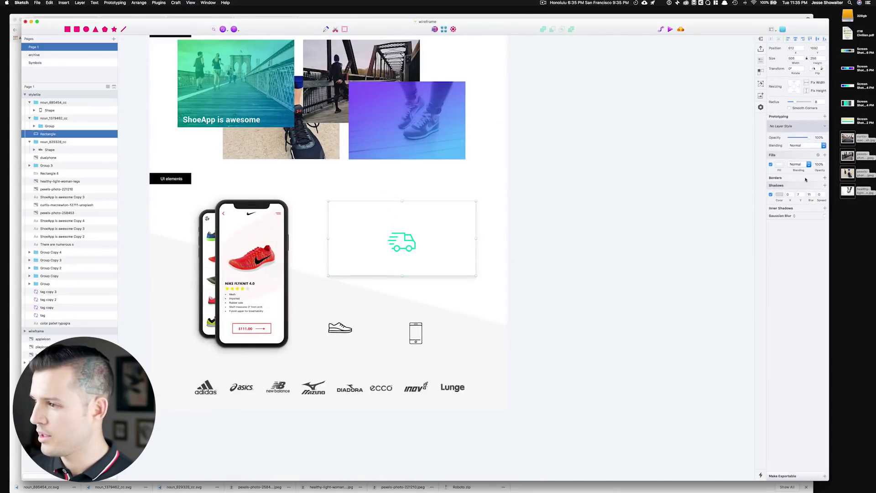
left_click(824, 103)
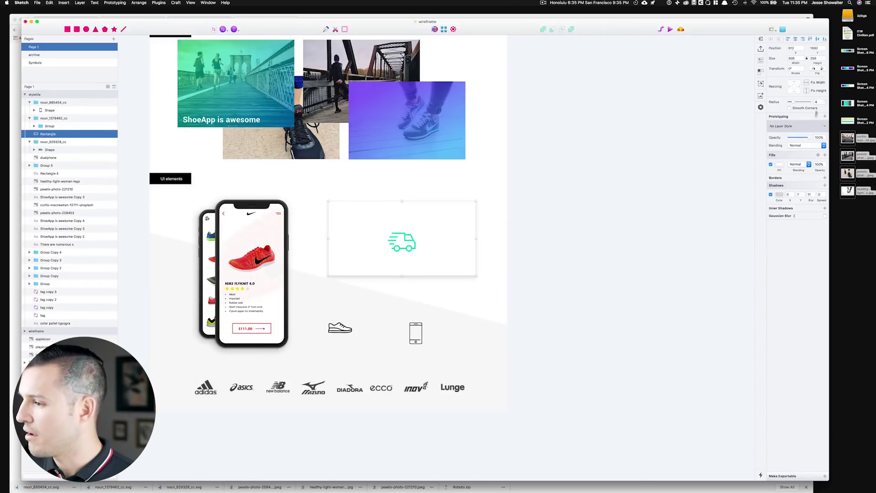
left_click(779, 166)
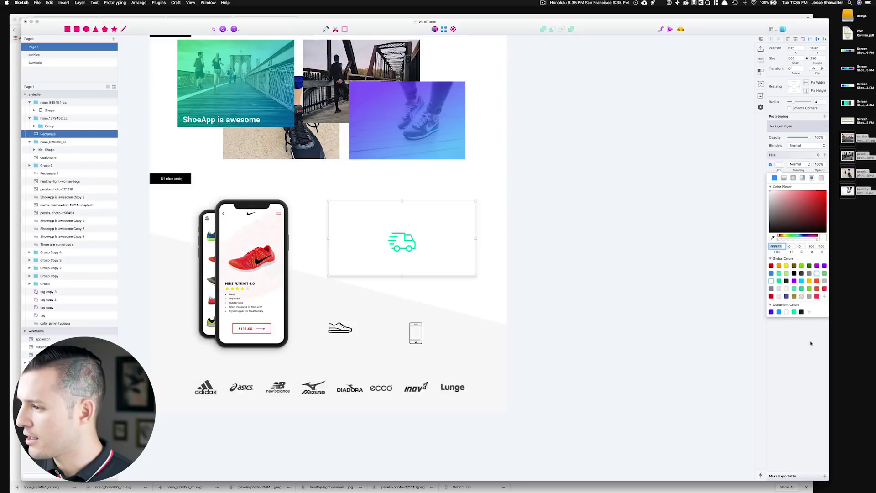
left_click(811, 343)
left_click(789, 209)
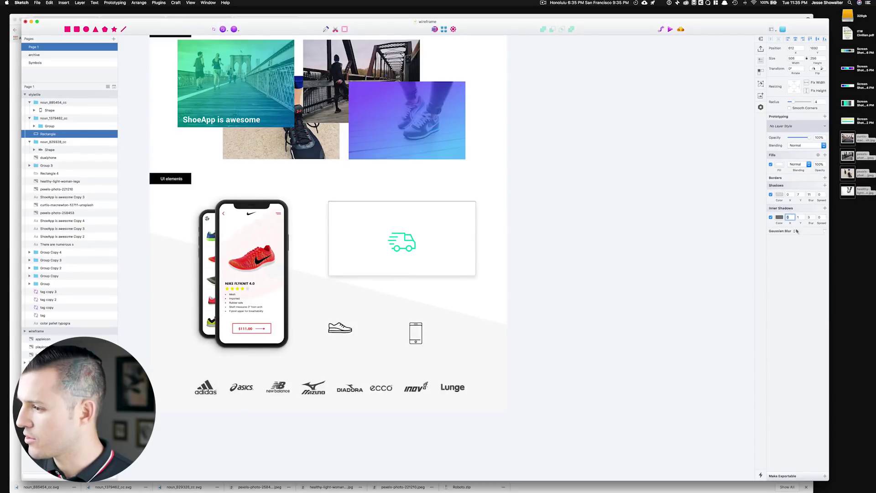
left_click_drag(814, 220, 807, 222)
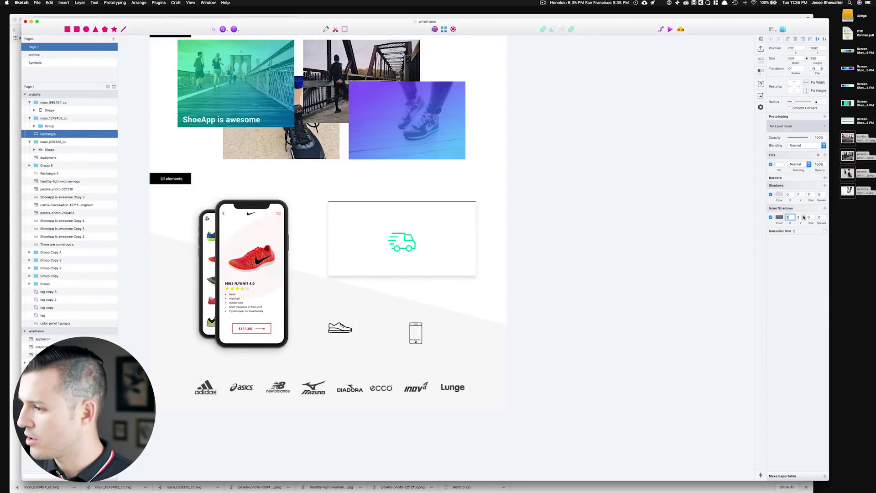
left_click(777, 218)
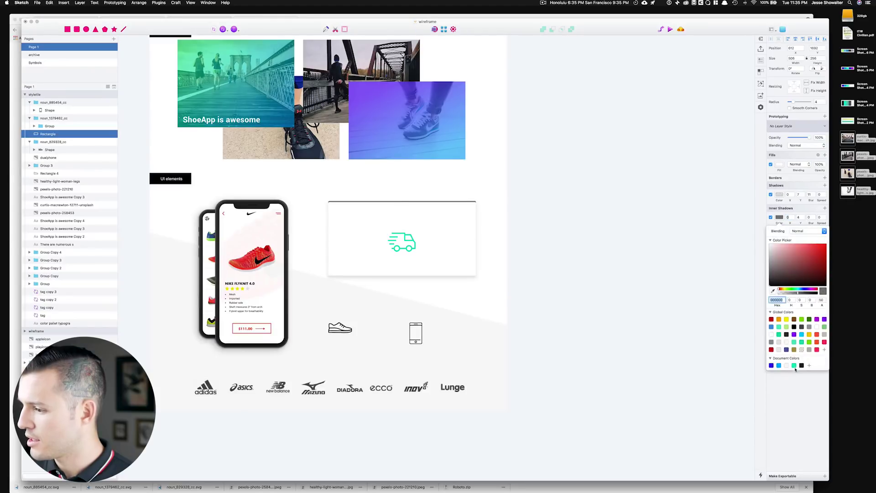
left_click(794, 366)
left_click(553, 221)
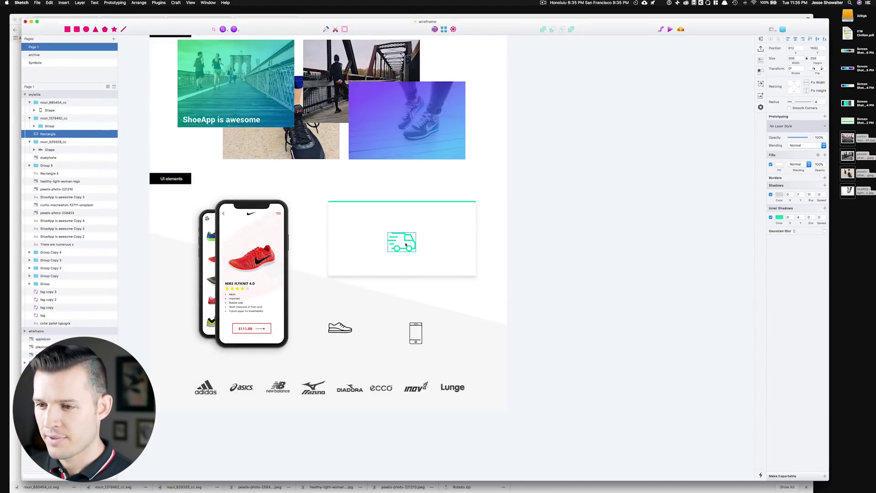
- Select the 'ShoeApp is awesome' subheading and body paragraph in the typography section
scroll(406, 245, "up", 5)
key("super+1")
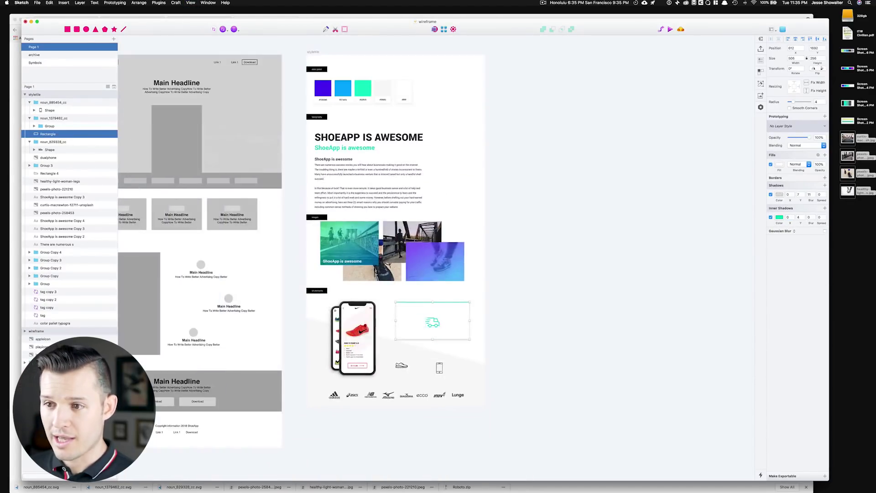
left_click(331, 161)
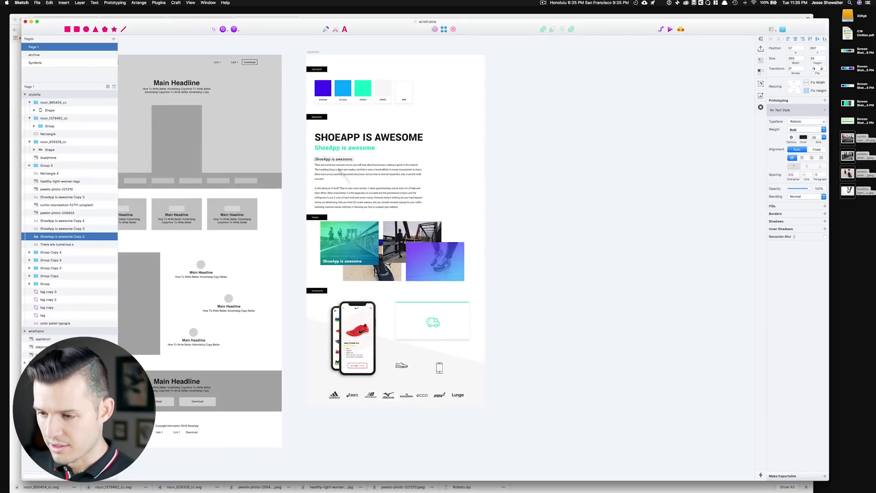
left_click(347, 172, "shift")
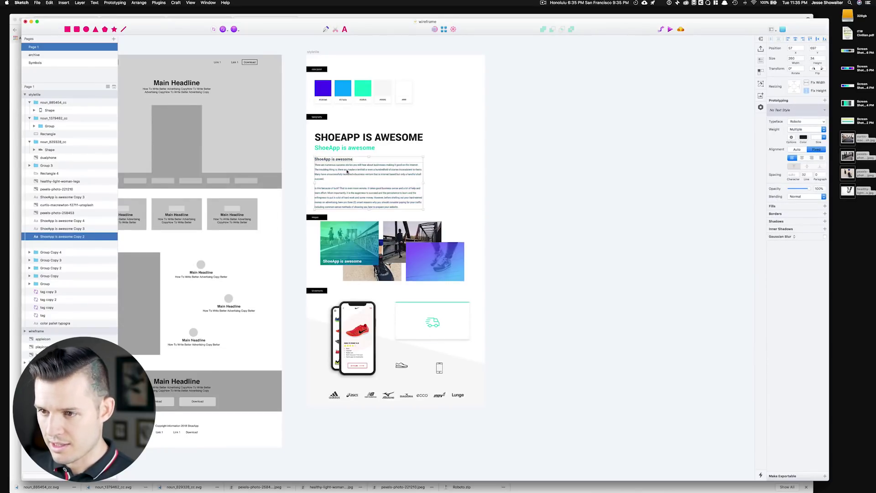
- Paste copies of the heading and paragraph, trimming the paragraph to its opening sentence
right_click(586, 319)
left_click(601, 321)
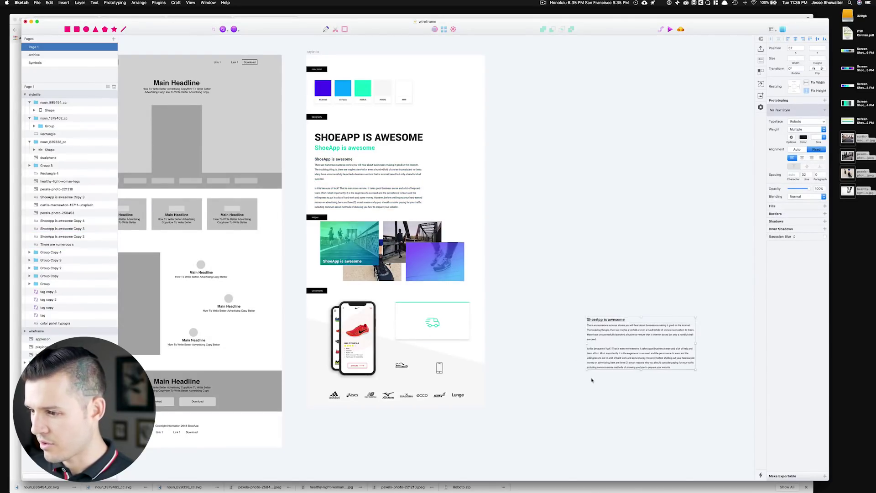
double_click(645, 362)
left_click_drag(671, 368, 609, 330)
key("BackSpace")
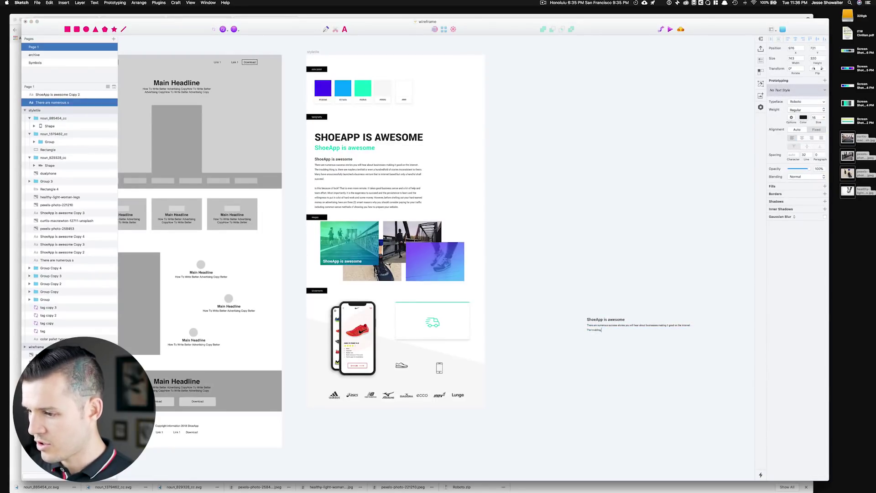
left_click(639, 385)
- Move the heading and paragraph onto the truck card and centre them horizontally
left_click_drag(635, 371, 401, 310)
key("super+2")
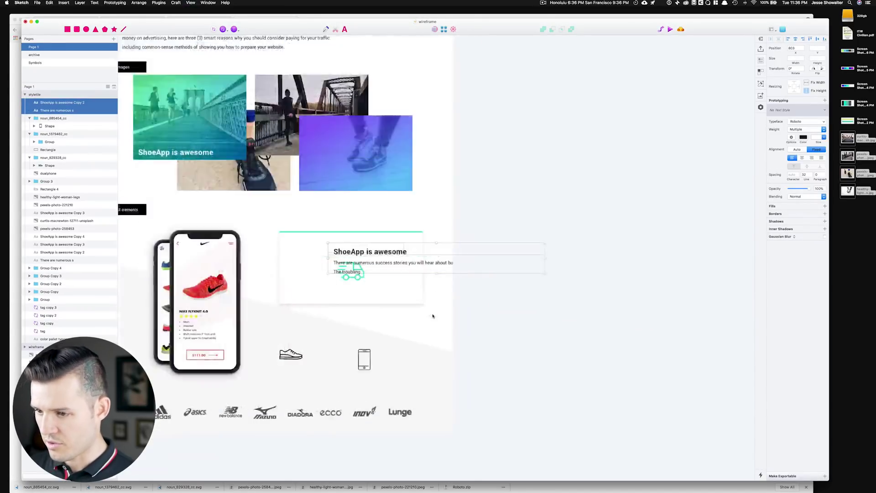
scroll(524, 297, "left", 5)
left_click(441, 233)
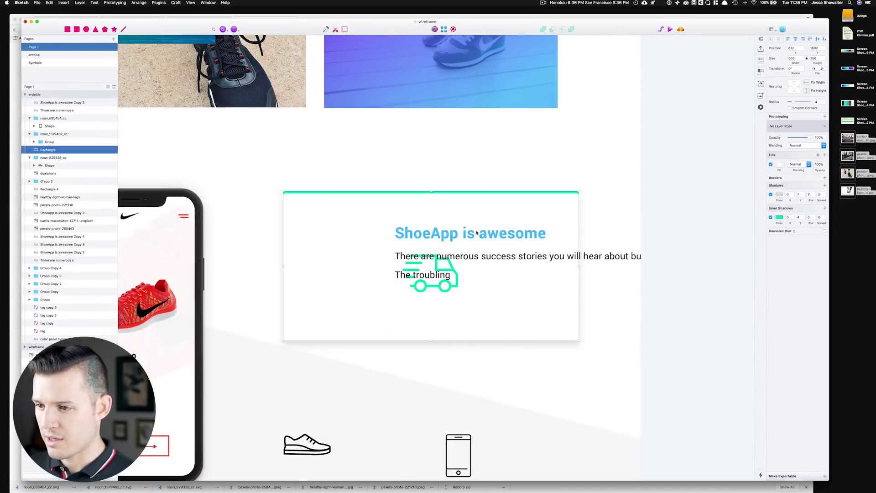
left_click_drag(441, 233, 397, 234)
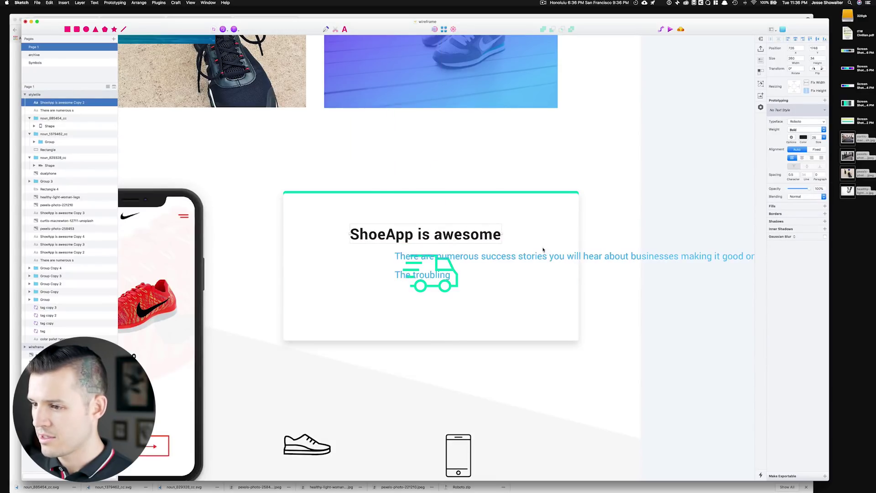
left_click(456, 256, "shift")
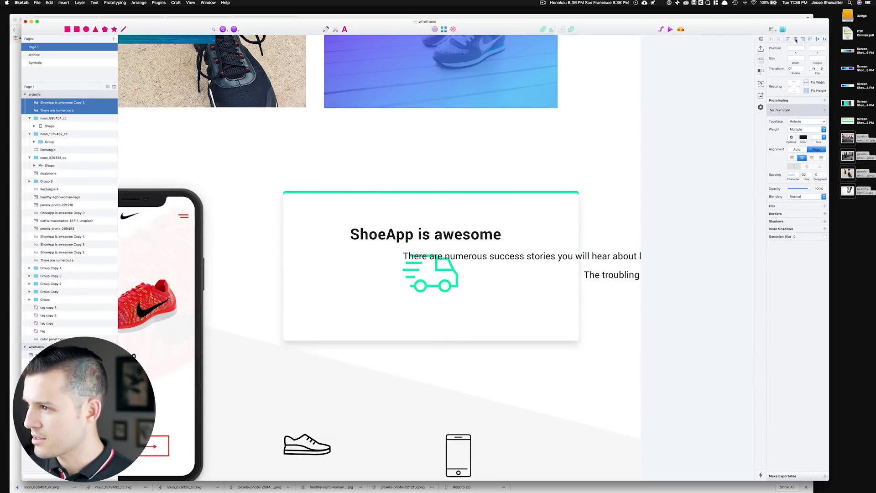
left_click(796, 40)
left_click_drag(544, 236, 394, 236)
- Narrow the paragraph to wrap onto two lines and move the text lower in the card
left_click(570, 310)
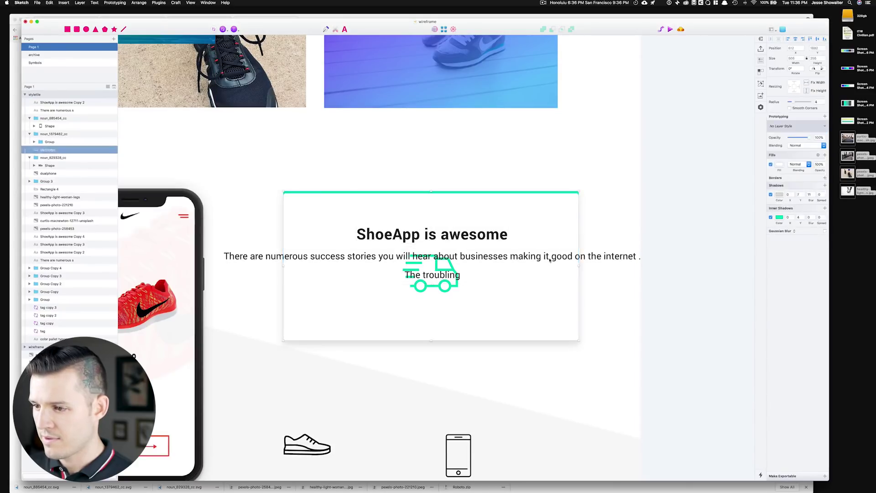
left_click(640, 258)
left_click_drag(649, 268, 475, 274)
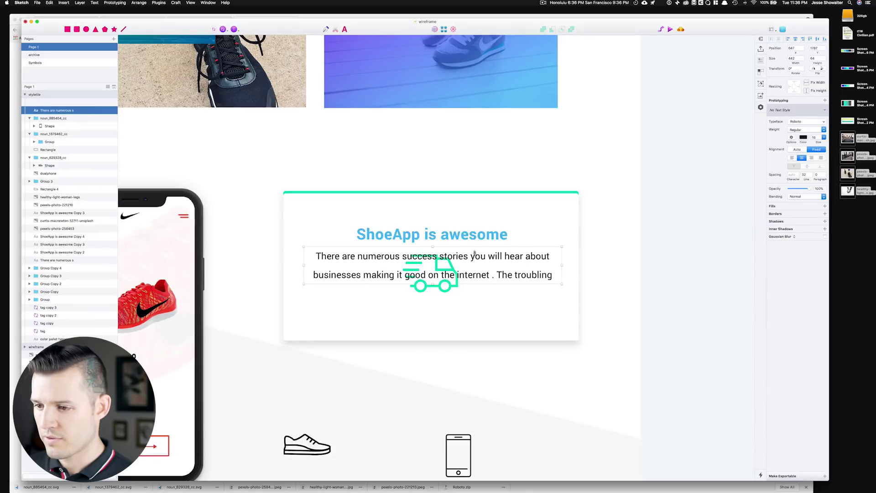
left_click(433, 232, "shift")
left_click_drag(433, 232, 433, 211)
- Scale the truck icon to 70% and place it above the centred heading
key("super+k")
key("Return")
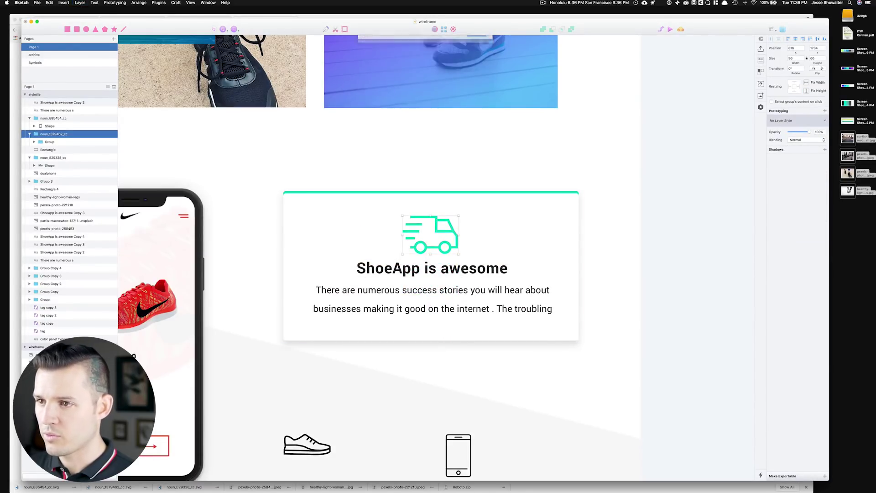
left_click_drag(442, 234, 441, 232)
left_click(432, 270)
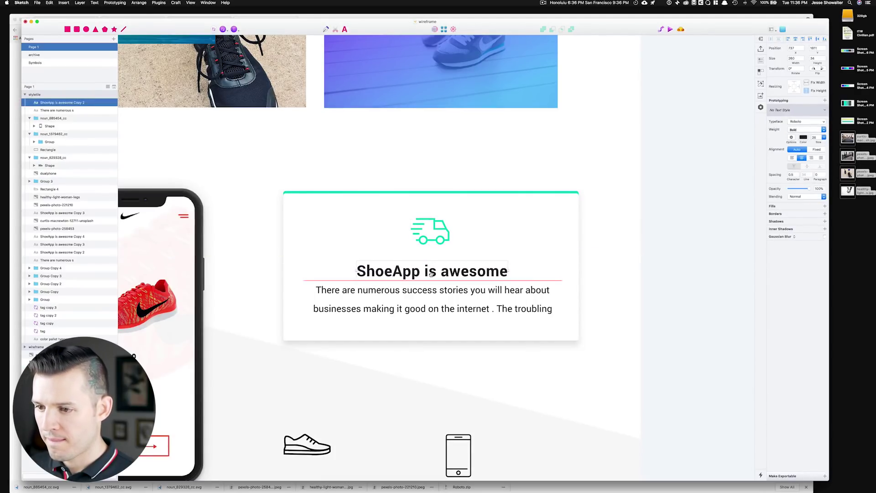
left_click(432, 287, "shift")
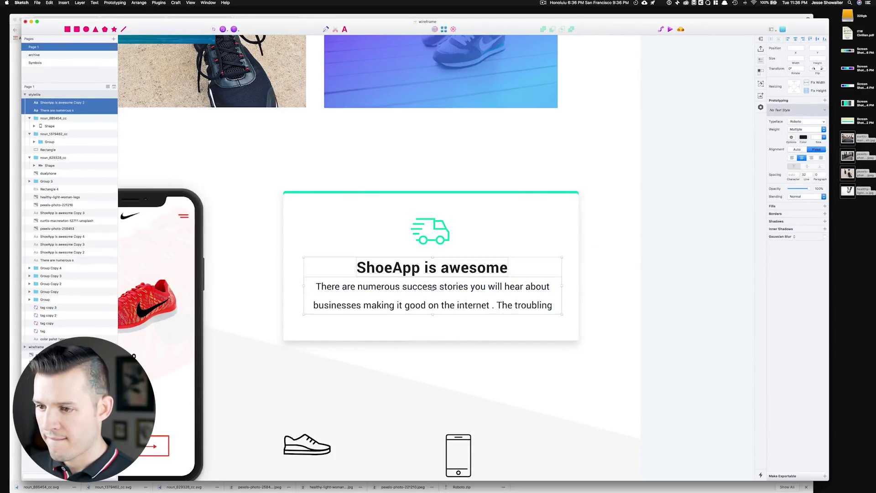
left_click(430, 233, "shift")
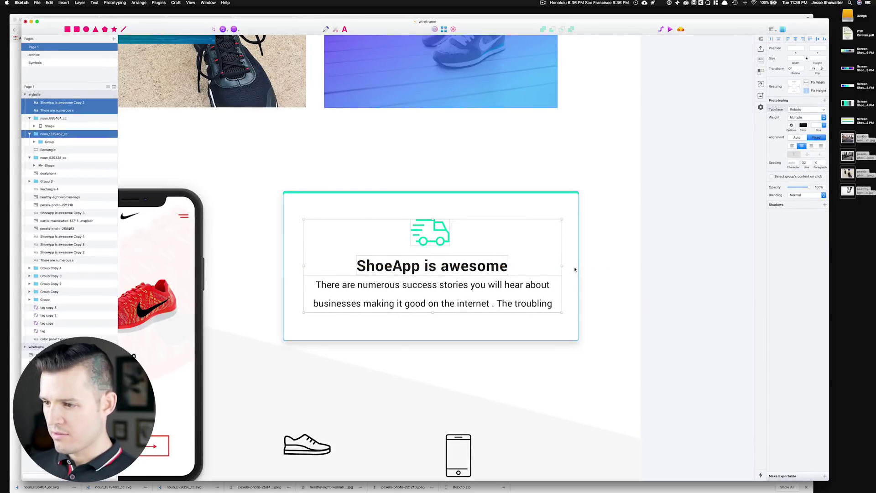
key("Escape")
key("super+minus")
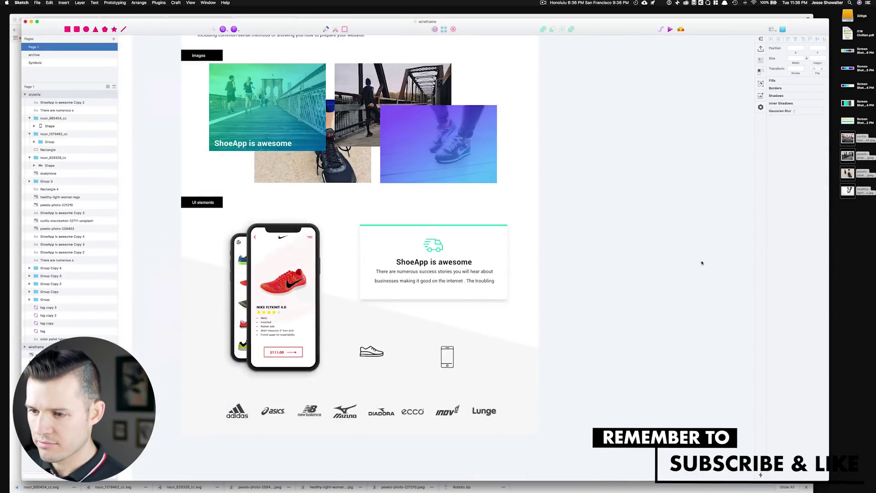
- Group the feature card with its heading, paragraph and truck icon, and reposition the group
left_click_drag(655, 263, 458, 284)
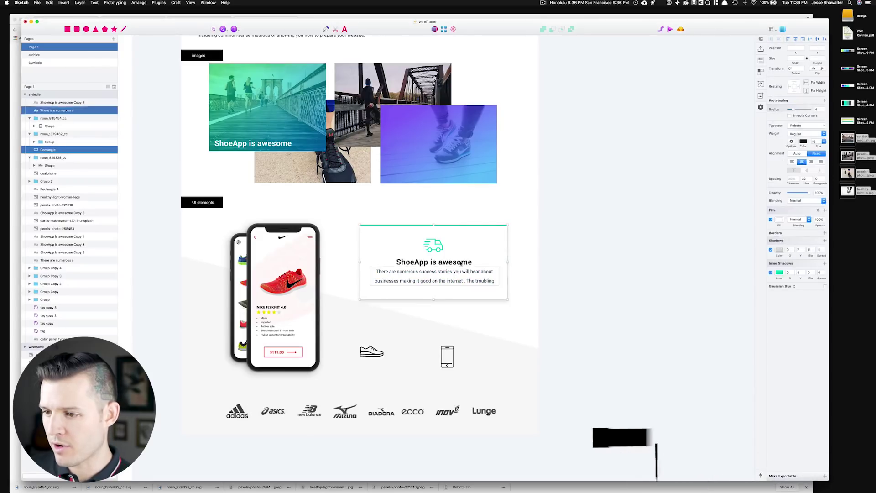
left_click(439, 248, "shift")
key("super+g")
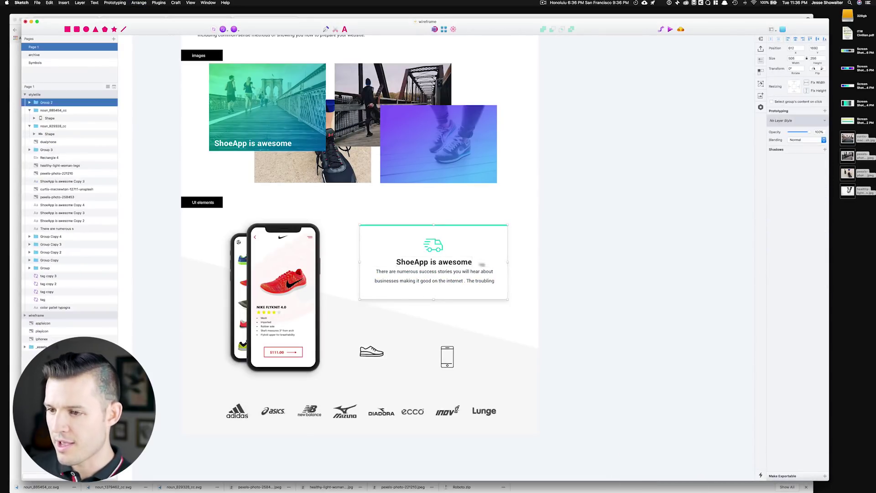
scroll(618, 267, "left", 2)
left_click_drag(482, 244, 487, 266)
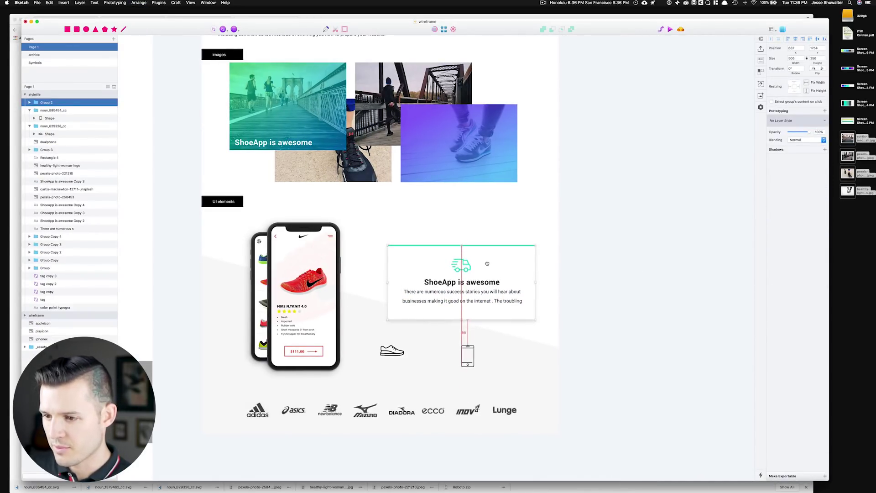
- Rearrange the phone and shoe icons so they sit side by side
left_click_drag(469, 354, 497, 352)
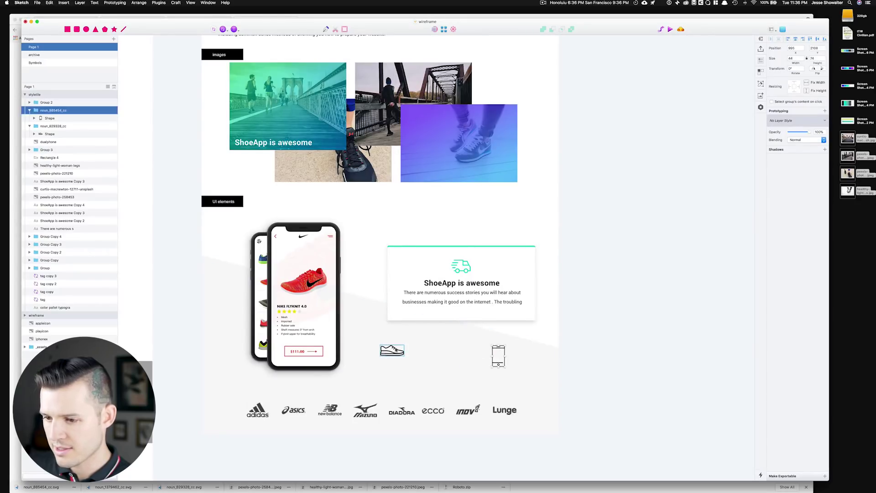
left_click_drag(402, 347, 441, 357)
scroll(504, 406, "up", 5)
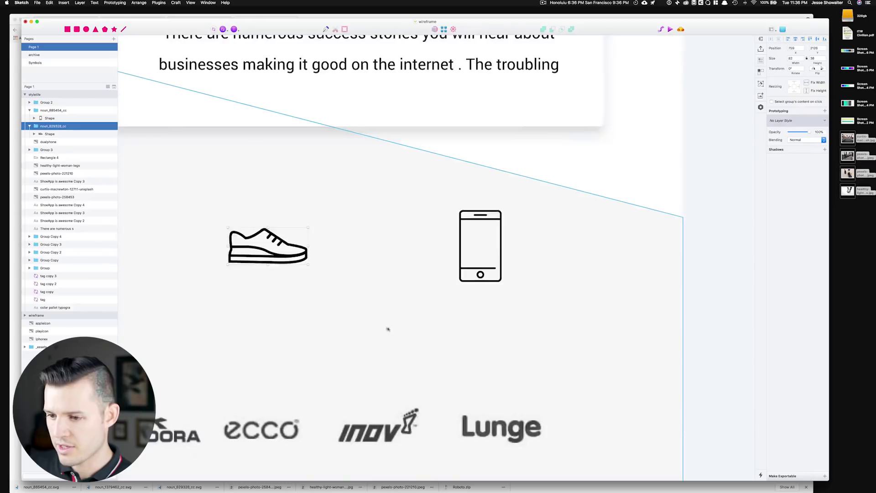
- Set the shoe icon's fill to purple and the phone icon's fill to light blue
double_click(297, 260)
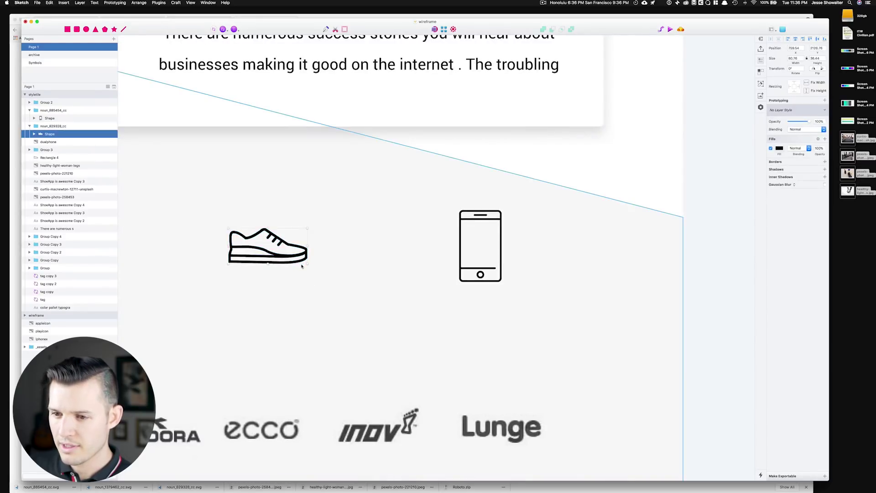
left_click(779, 149)
left_click(771, 295)
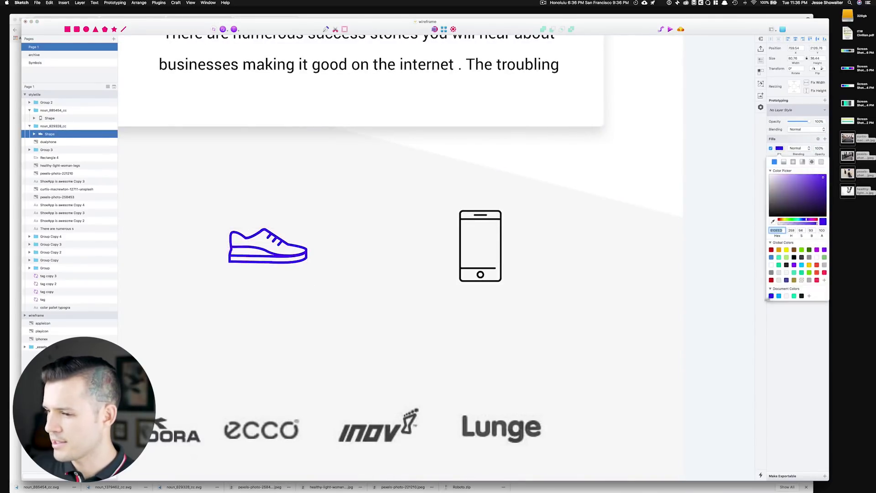
left_click(490, 281)
left_click(778, 296)
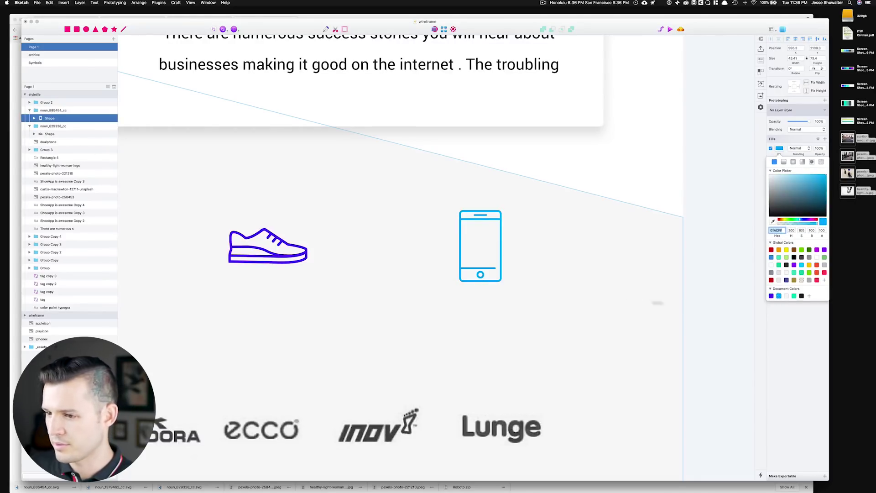
- Zoom out and nudge the phone icon closer to the shoe, then select the logo row
key("cmd+0")
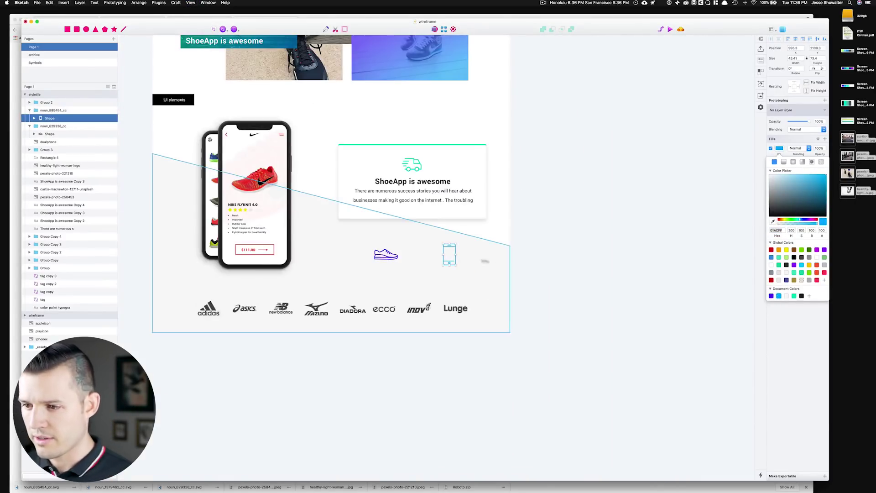
left_click_drag(423, 247, 413, 245)
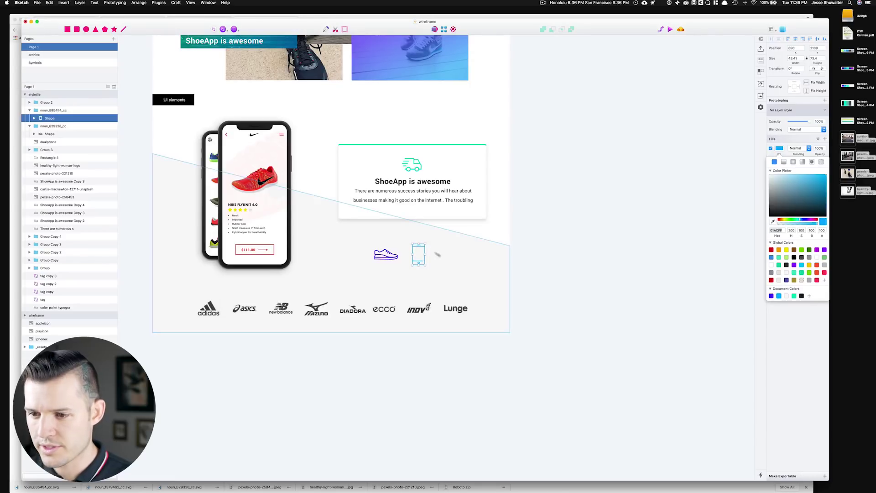
left_click(435, 310)
scroll(548, 274, "left", 10)
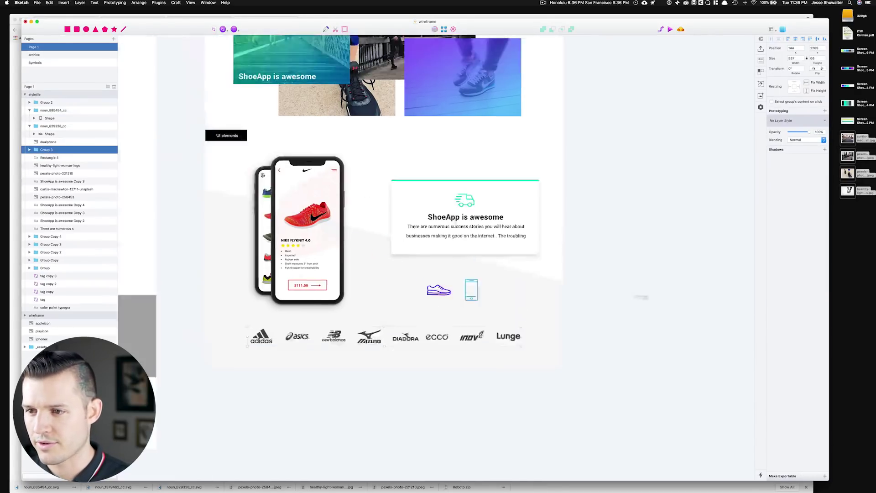
scroll(548, 273, "up", 3)
scroll(696, 161, "up", 2)
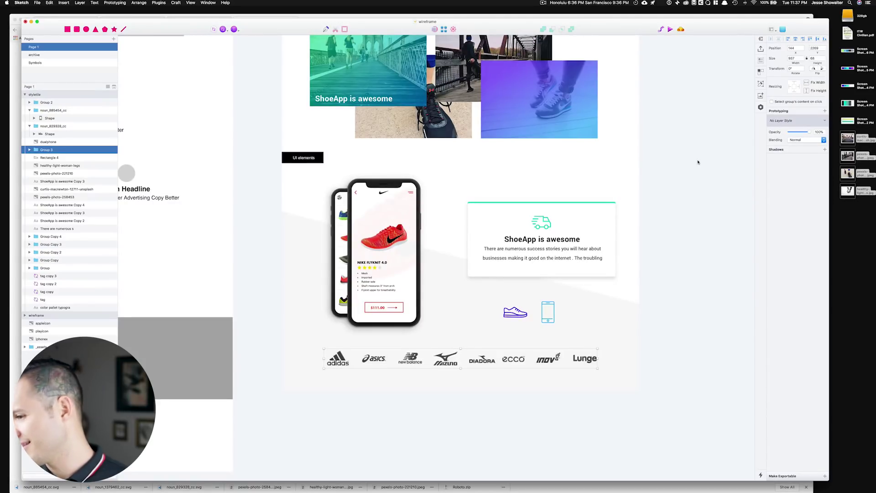
- Raise the bottom-left vertex of Rectangle 4 to slant the background's lower edge
left_click(602, 315)
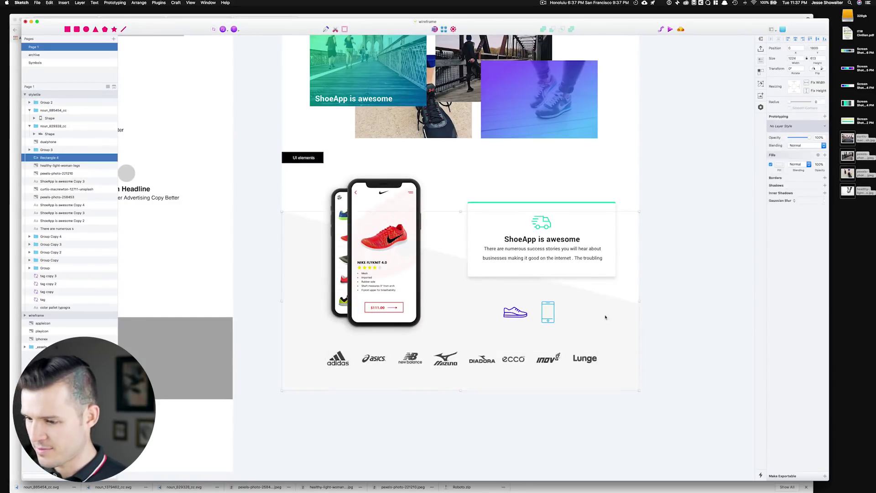
key("Return")
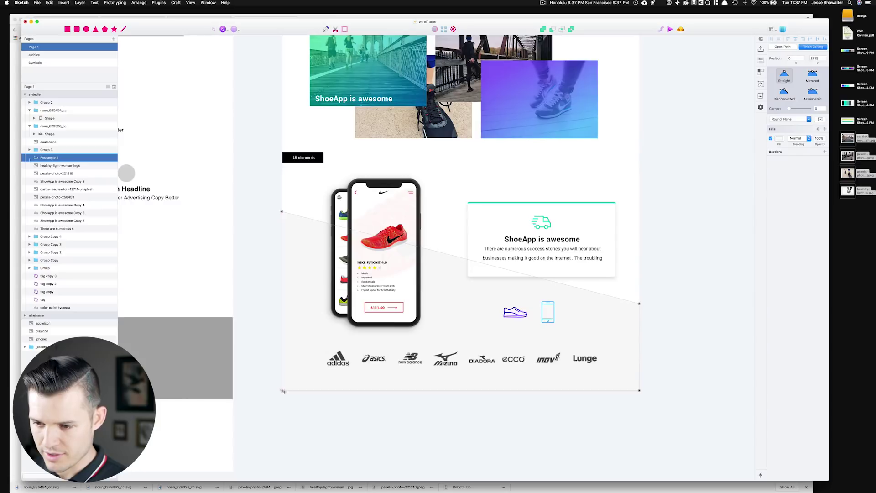
left_click_drag(282, 390, 283, 353)
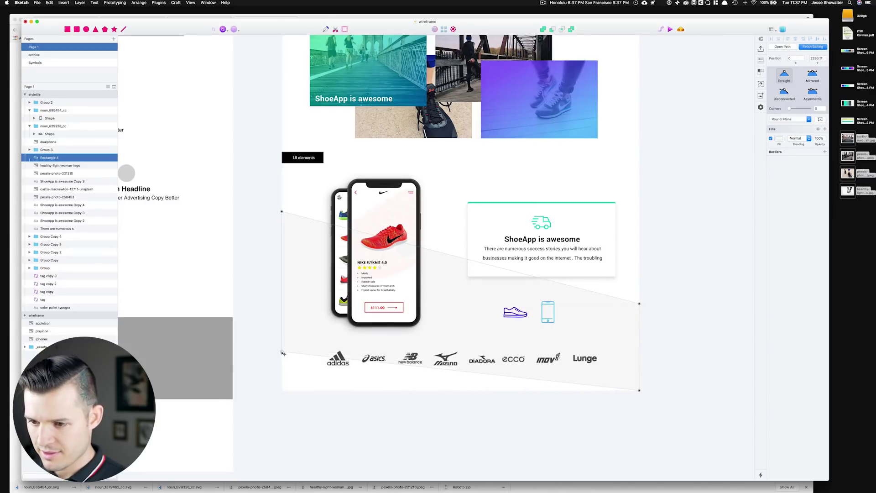
left_click(409, 469)
key("Escape")
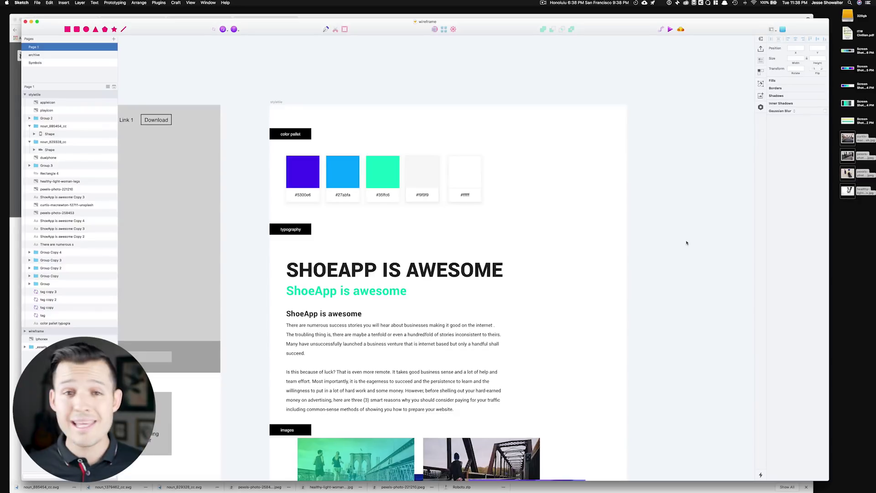
- Check the InVision moodboard in Chrome, then return to Sketch
key("super+Tab")
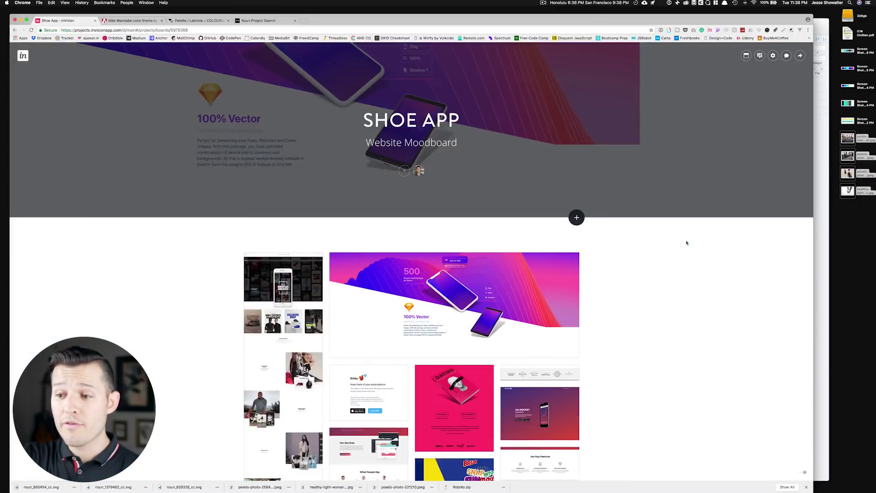
scroll(653, 256, "down", 5)
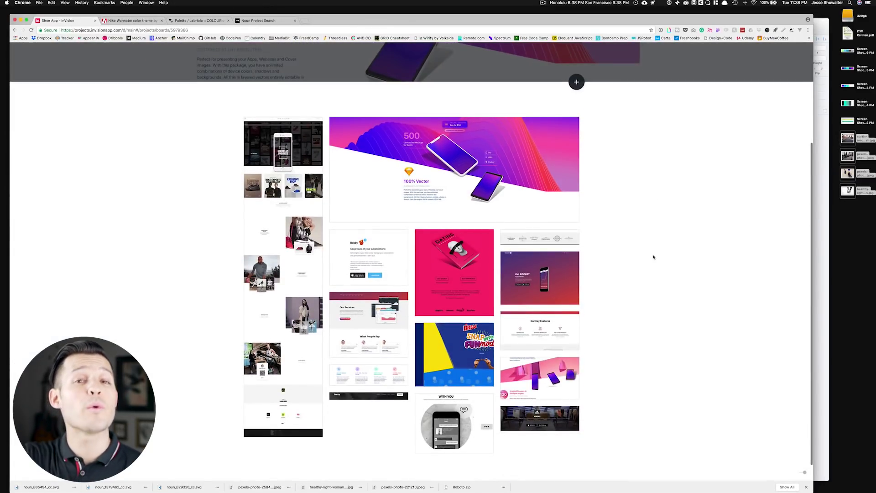
key("super+Tab")
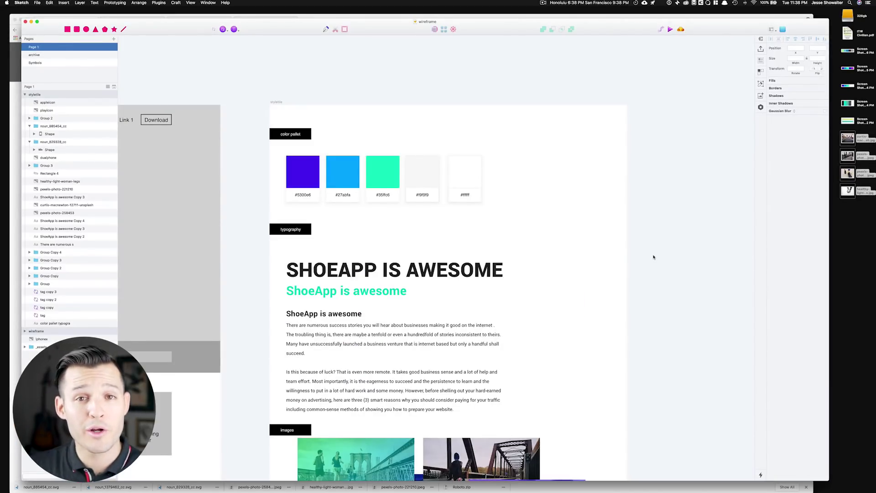
- Scroll down through the style tile, then zoom to fit the style tile and wireframe artboards
scroll(653, 257, "down", 2)
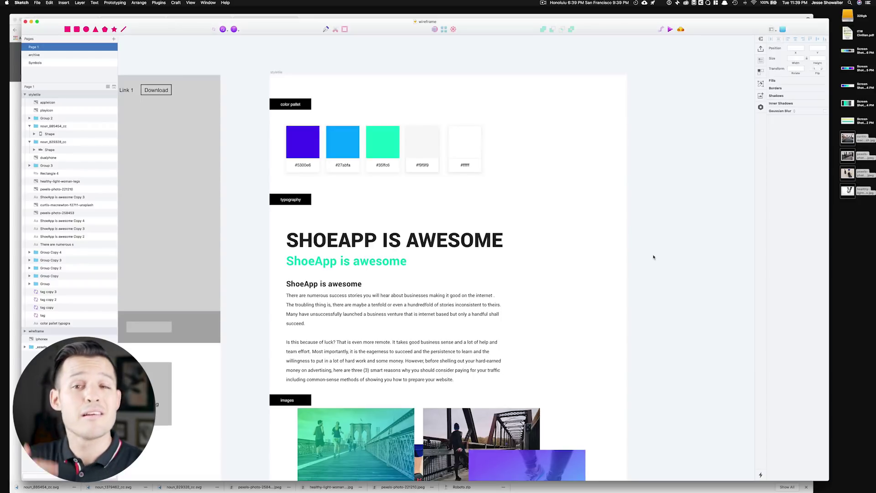
scroll(654, 246, "down", 4)
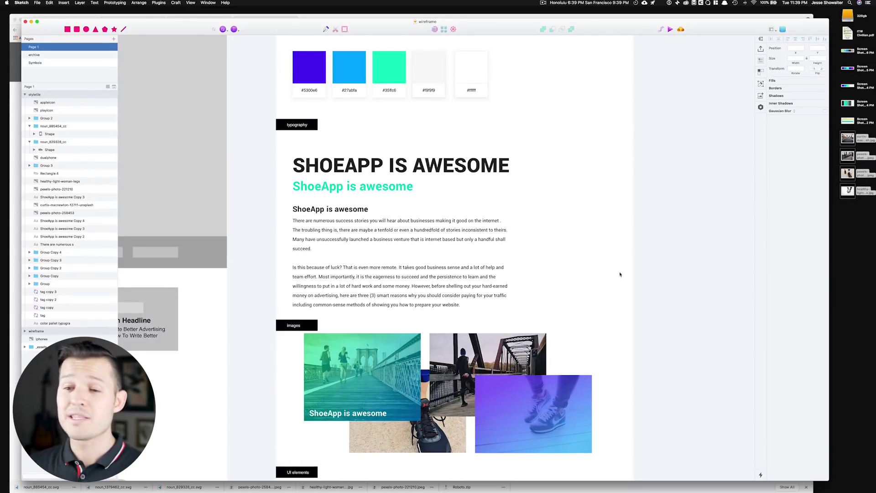
scroll(622, 272, "down", 5)
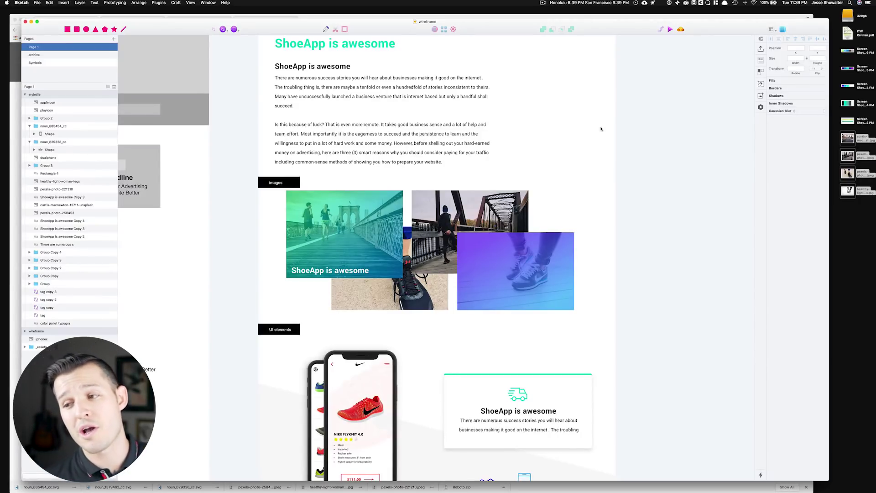
scroll(630, 228, "down", 5)
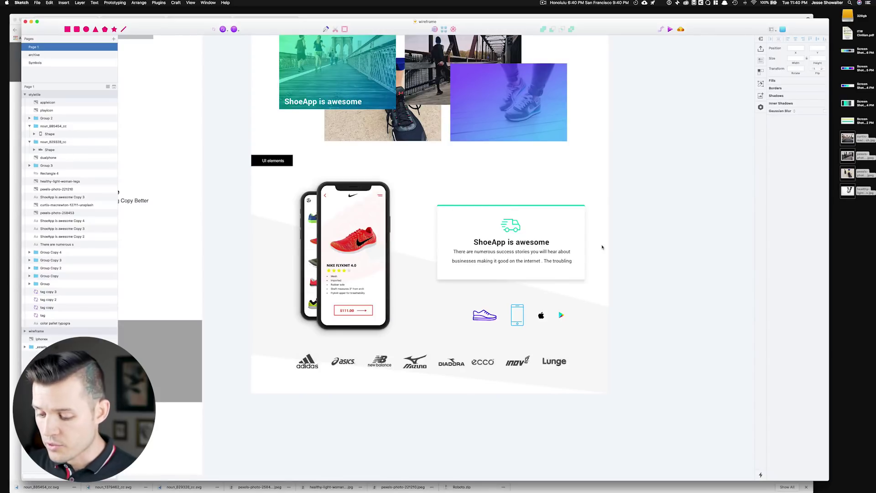
key("super+1")
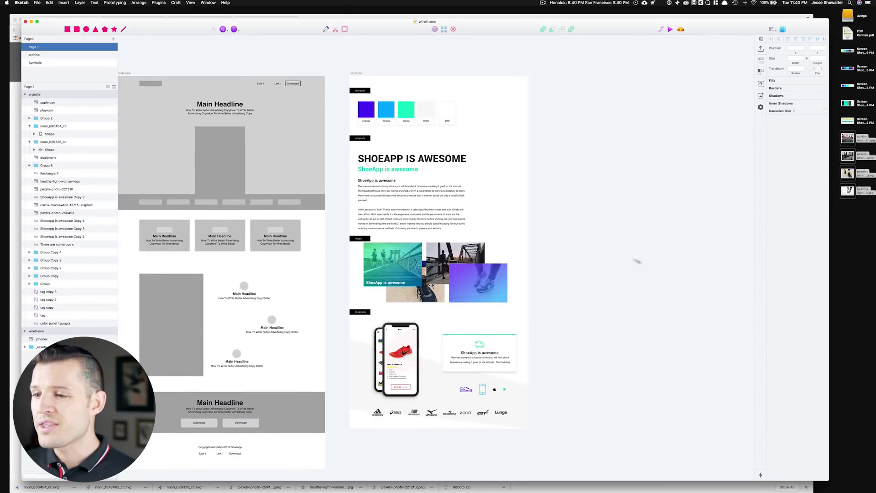
- Marquee-zoom onto the styletile artboard so it fills most of the view
left_click_drag(550, 62, 337, 443)
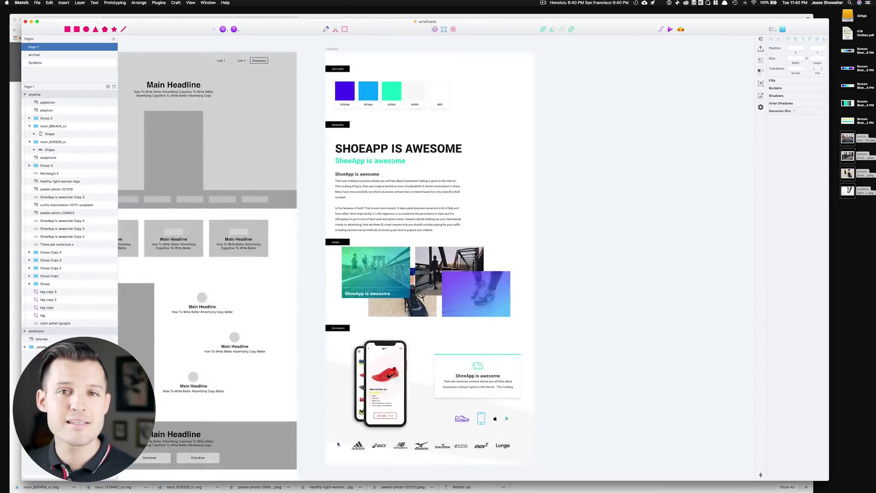